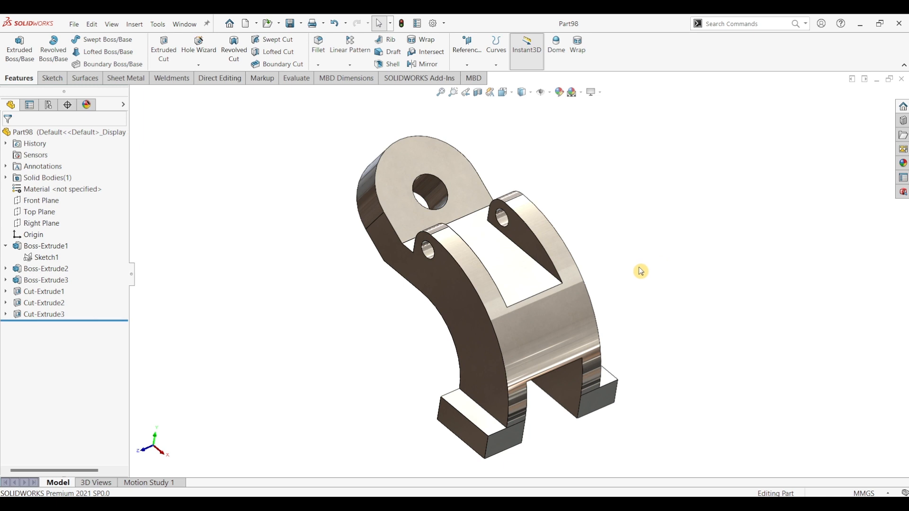
Examine the finished Part98 model and its dimensioned drawing Part98_dwg.PDF in the browser
mouse_move(640, 272)
middle_down()
mouse_move(676, 246)
mouse_move(645, 259)
middle_up()
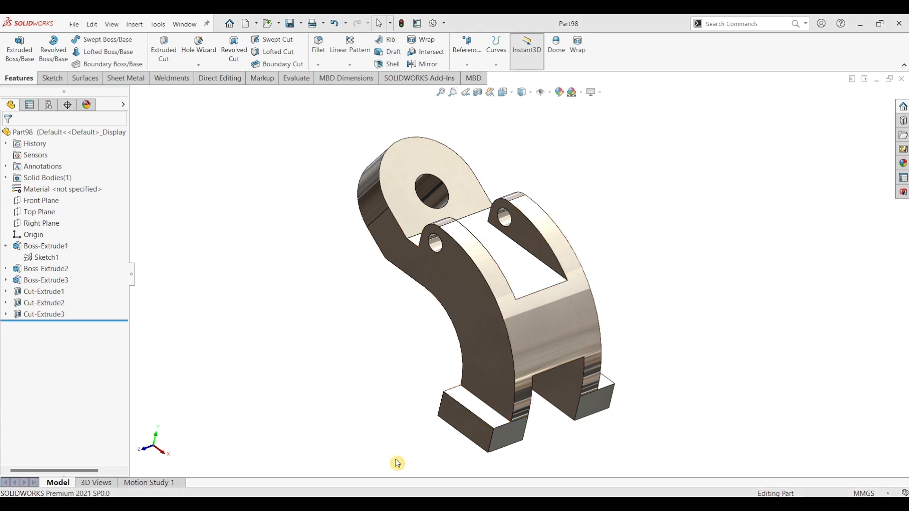
click(358, 471)
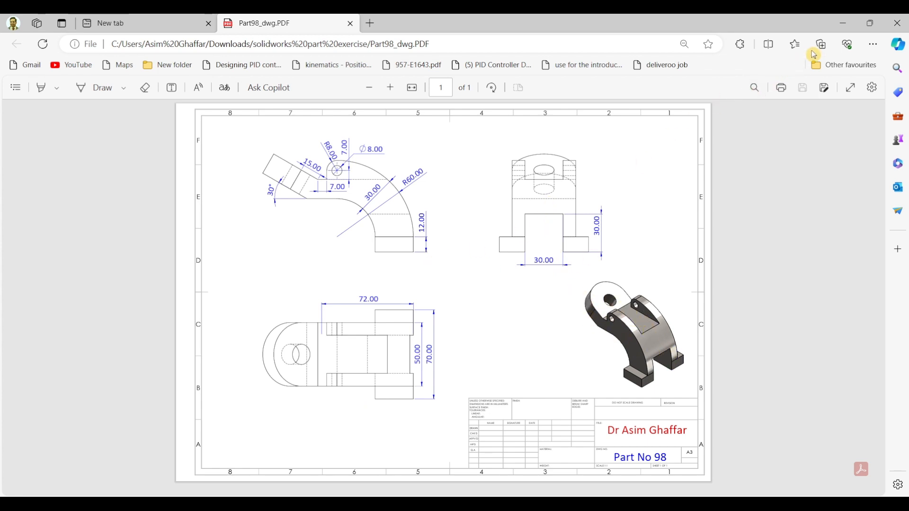
click(843, 23)
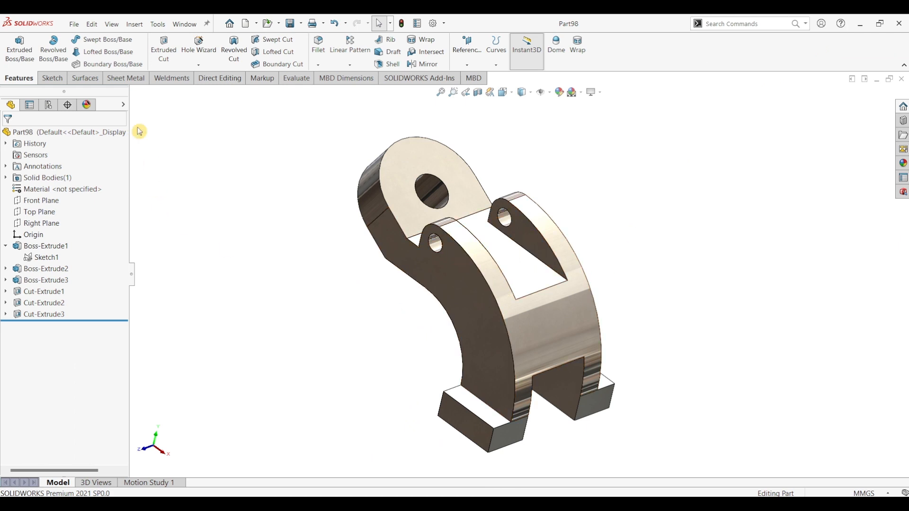
Create a new part document and open a sketch on the Front Plane
click(74, 24)
click(78, 42)
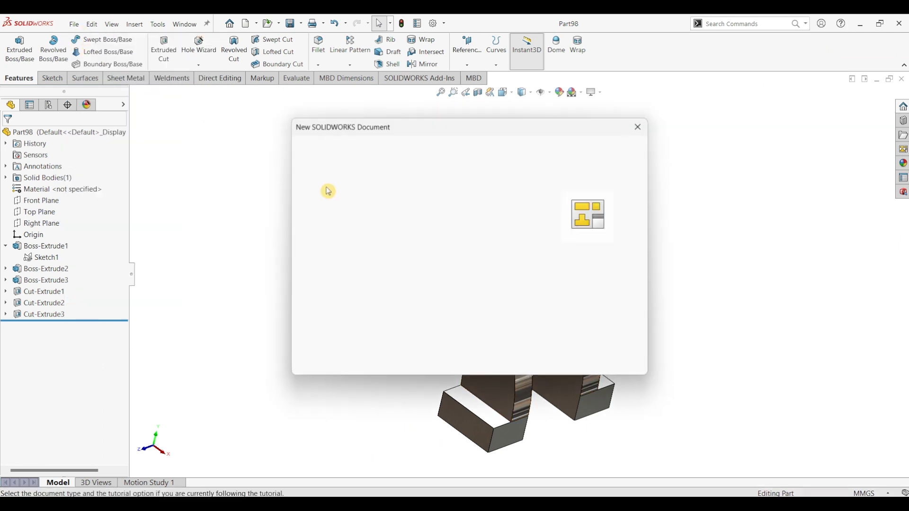
click(495, 354)
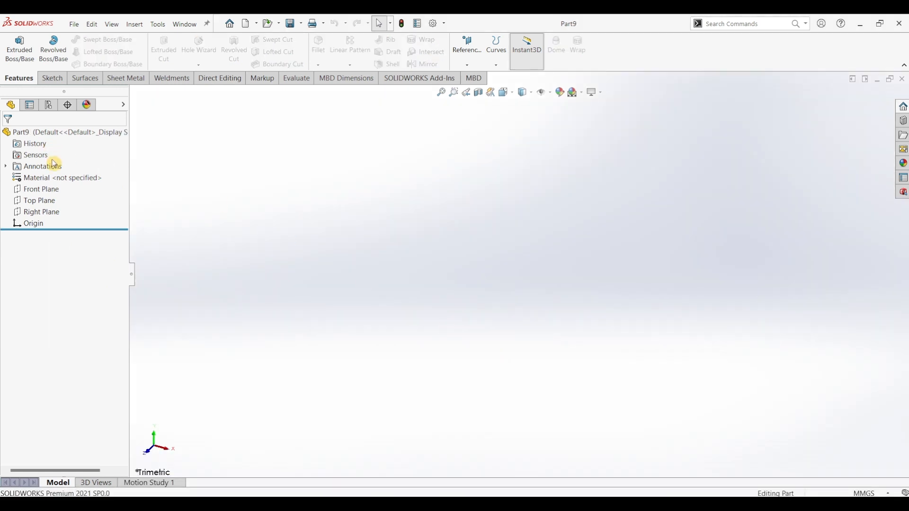
click(38, 189)
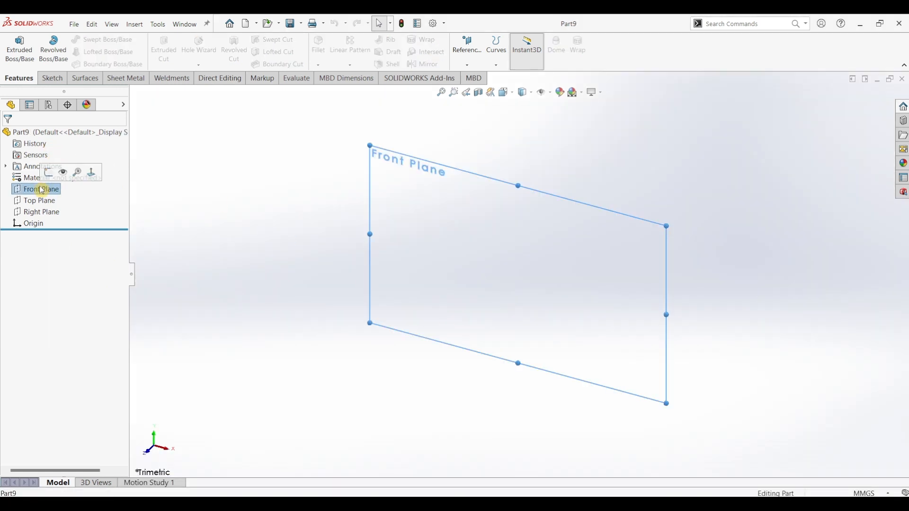
click(50, 79)
click(15, 46)
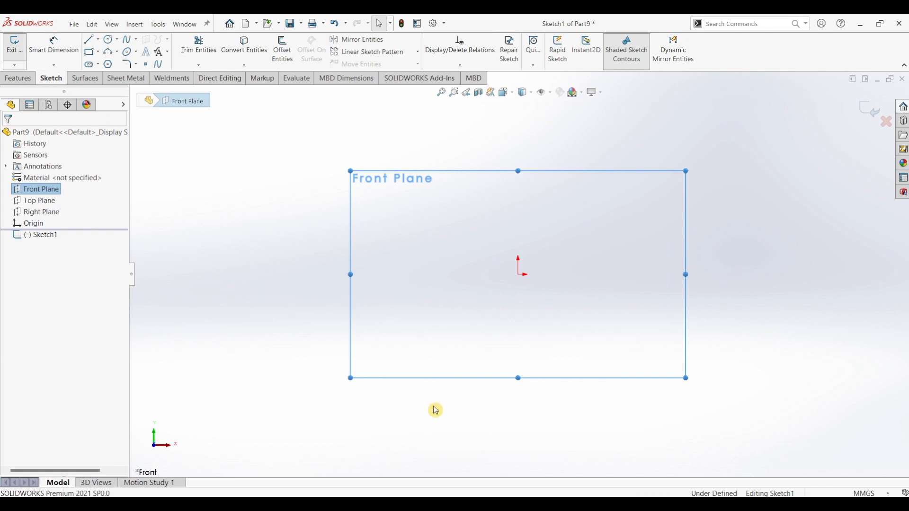
After checking the PDF drawing, sketch a 90° three-point arc of about 76 mm radius from the origin to its upper end
click(354, 505)
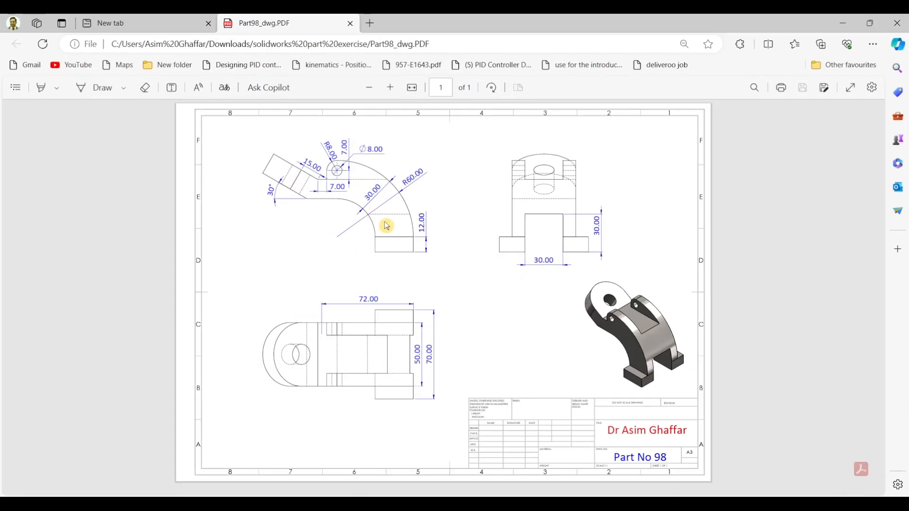
click(843, 23)
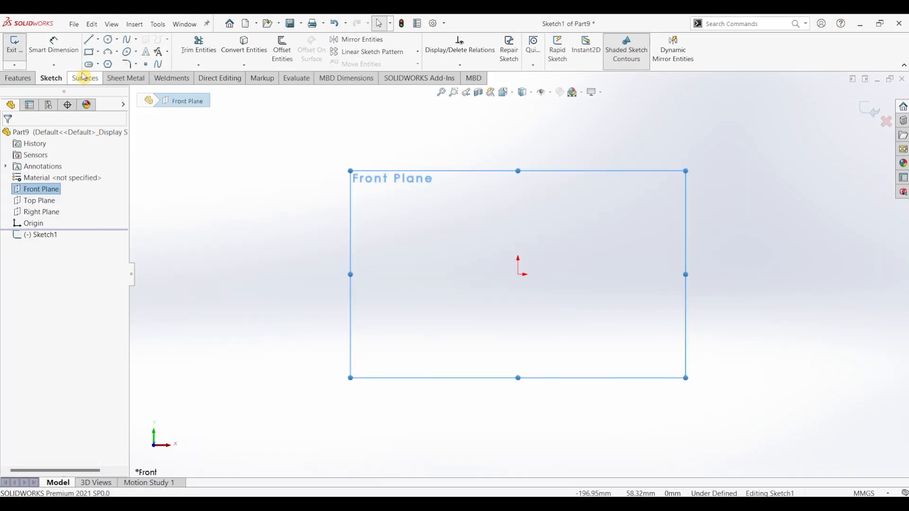
click(108, 51)
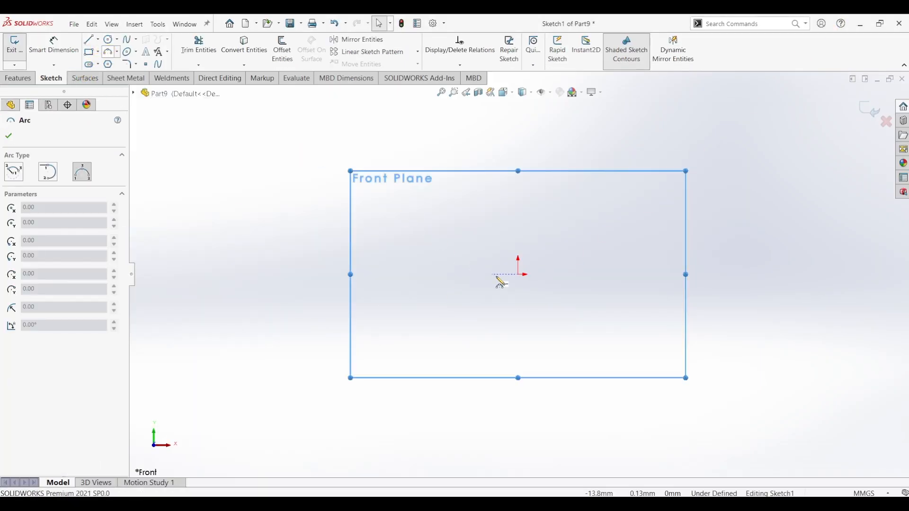
click(518, 275)
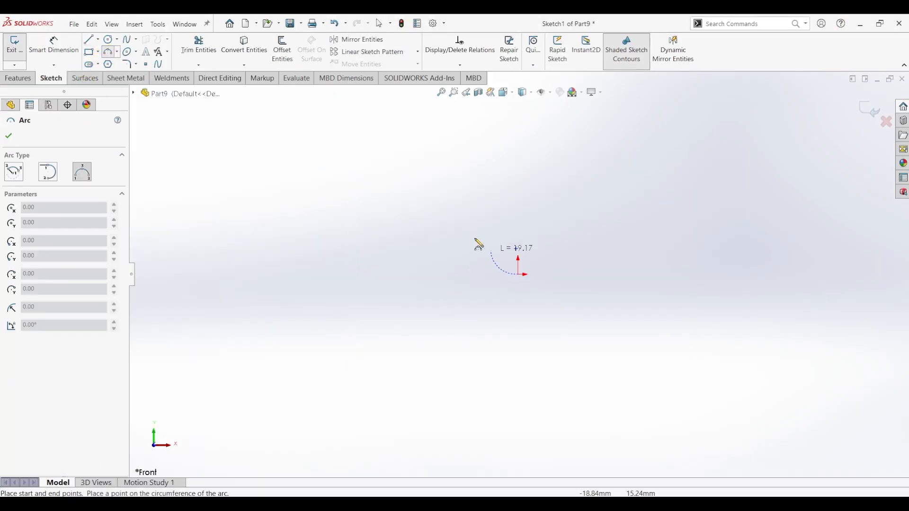
click(362, 145)
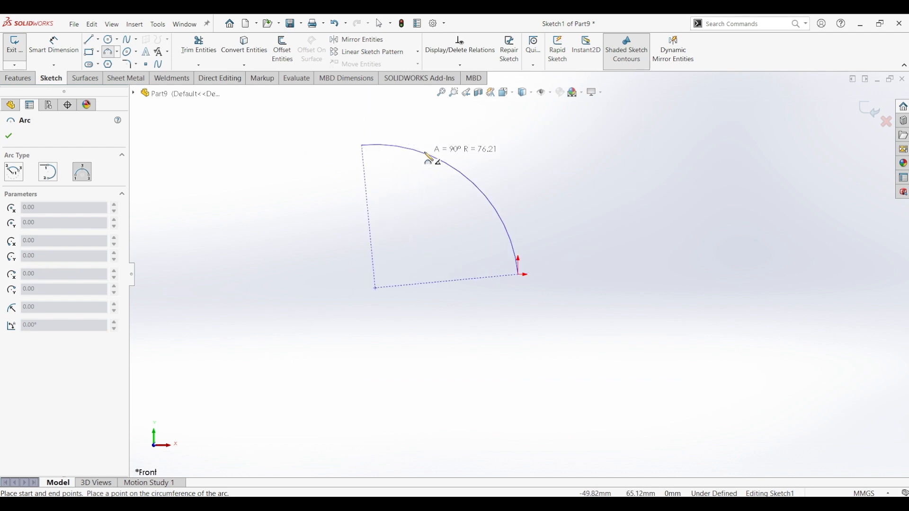
click(428, 158)
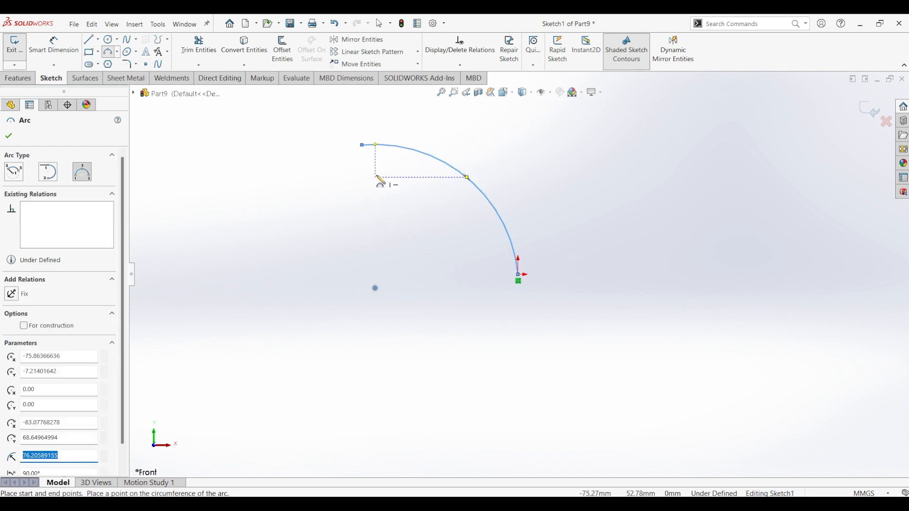
key(Escape)
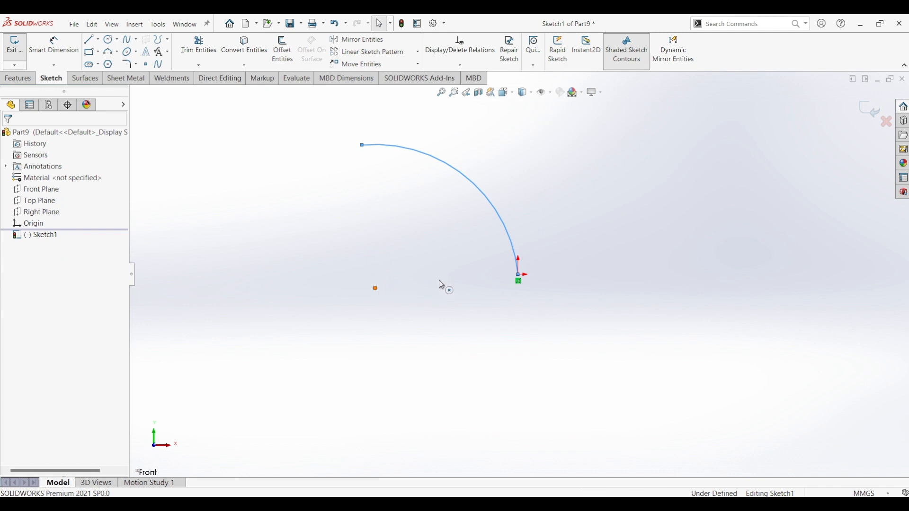
Make the arc's centre horizontal with its end at the origin and vertical with its upper end
click(375, 288)
ctrl+click(520, 281)
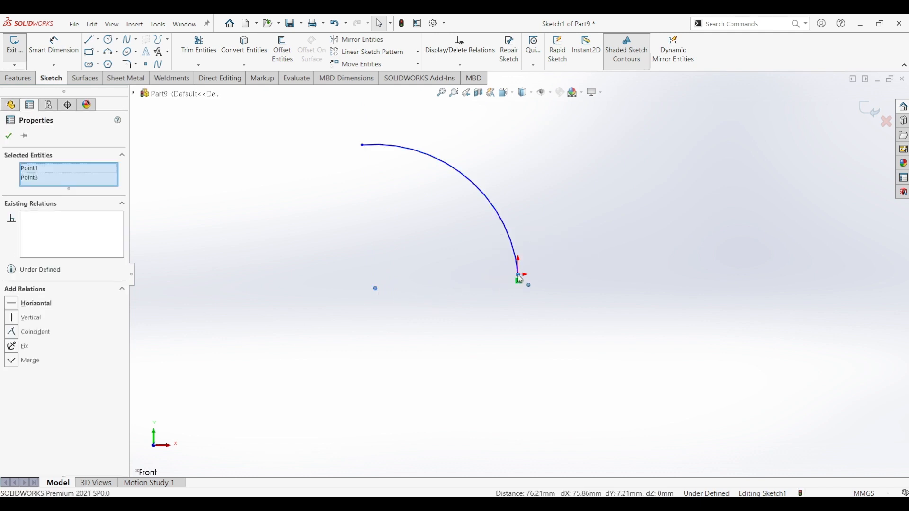
click(25, 305)
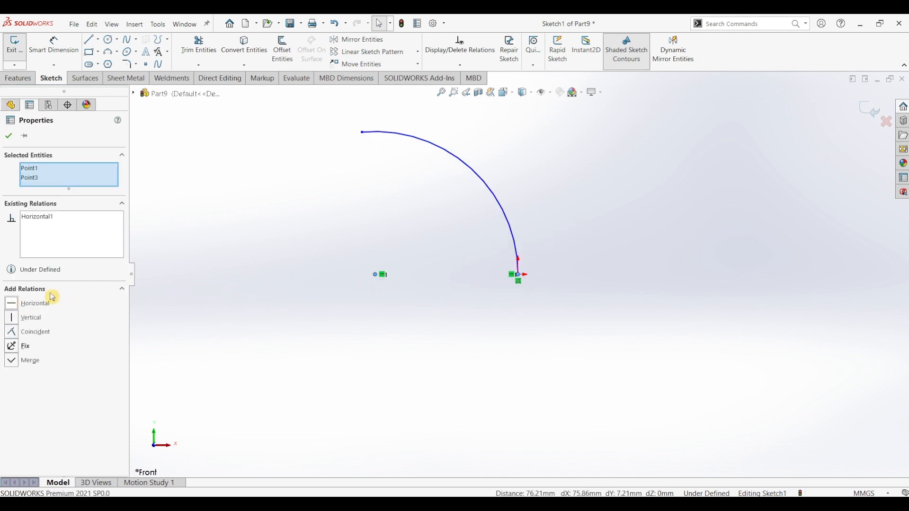
key(Escape)
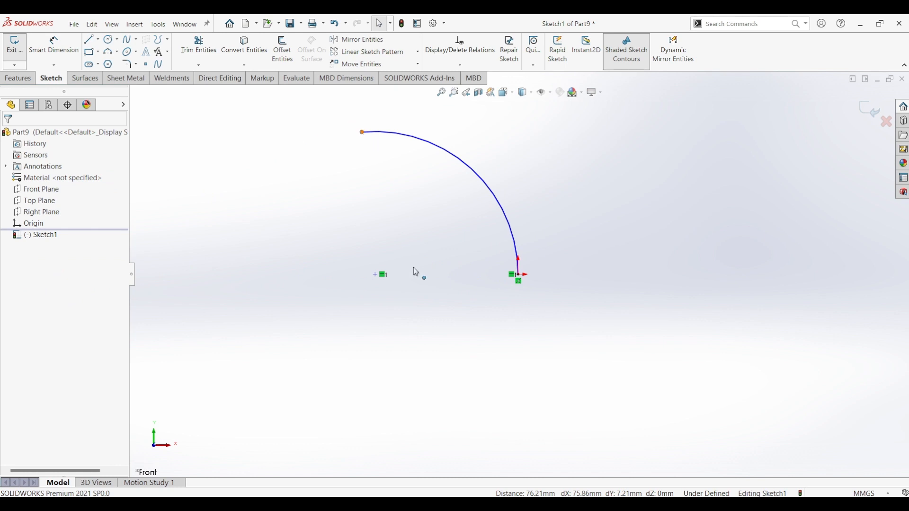
ctrl+click(374, 275)
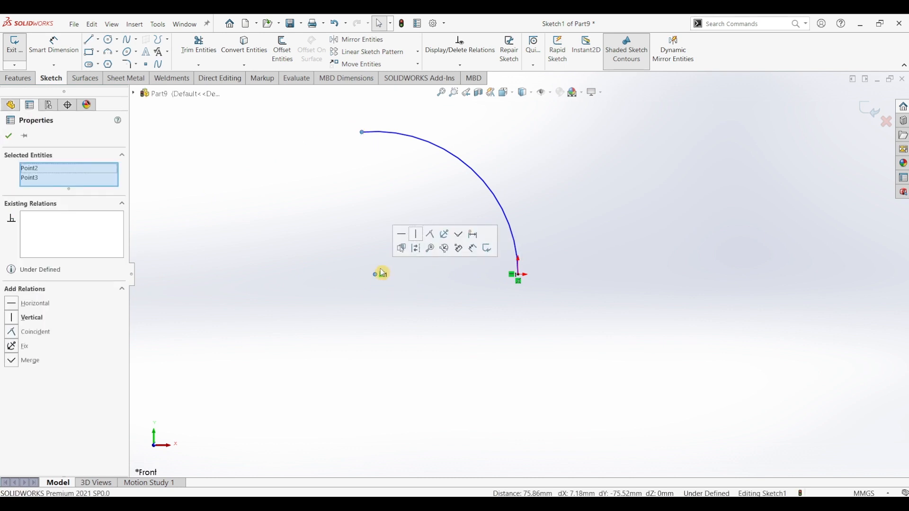
click(416, 235)
key(Escape)
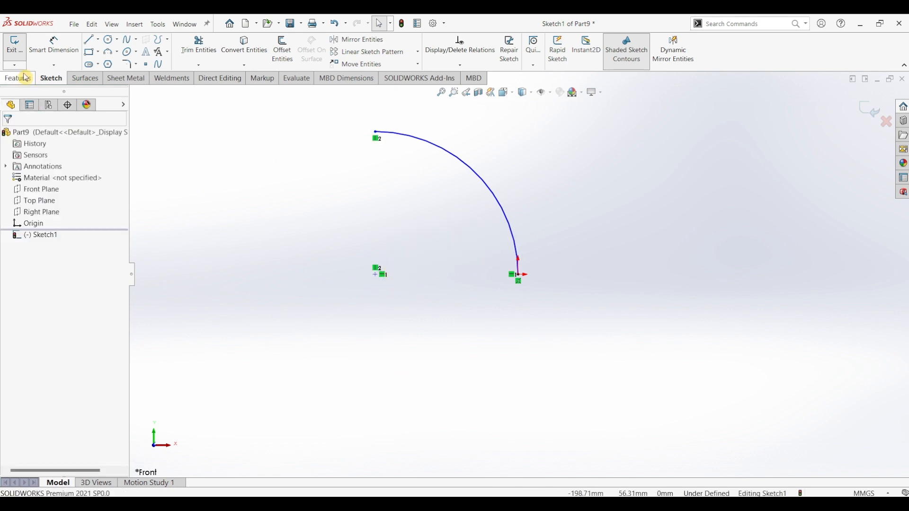
Dimension the large arc with a radius of 60 mm
click(54, 45)
click(447, 153)
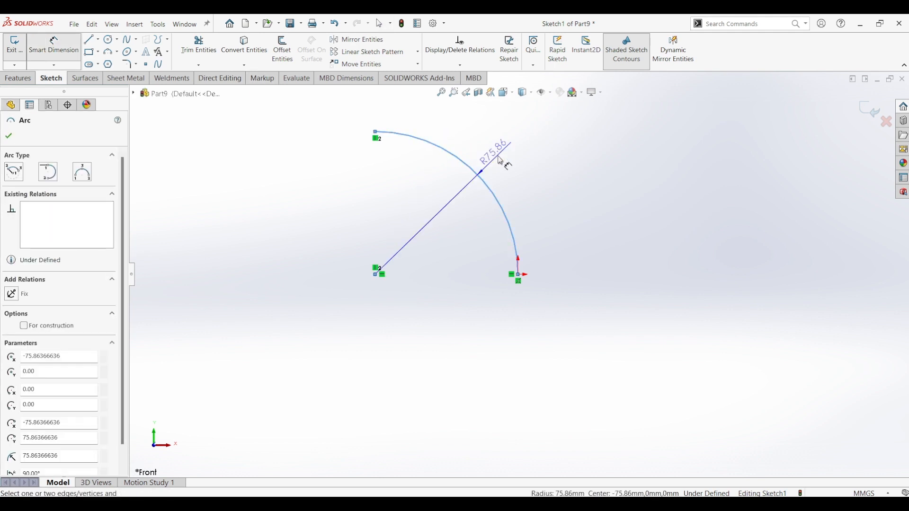
click(500, 160)
text(60)
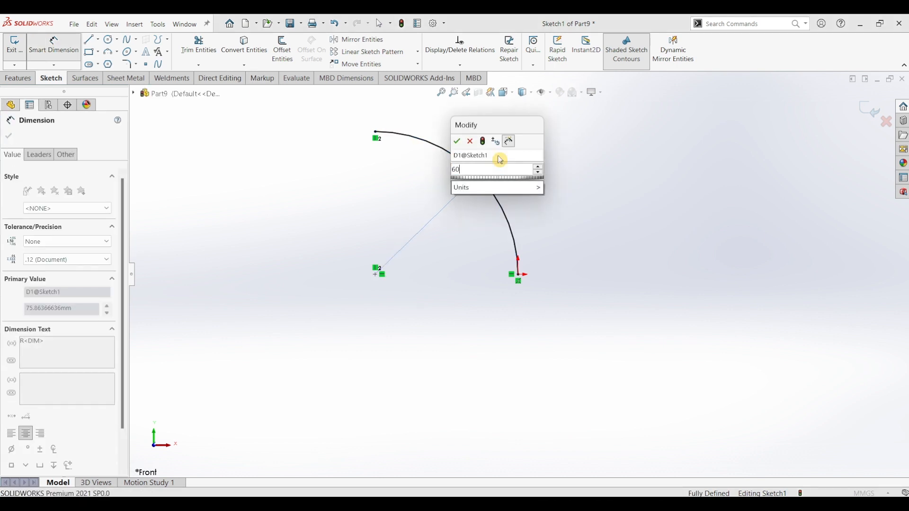
key(Return)
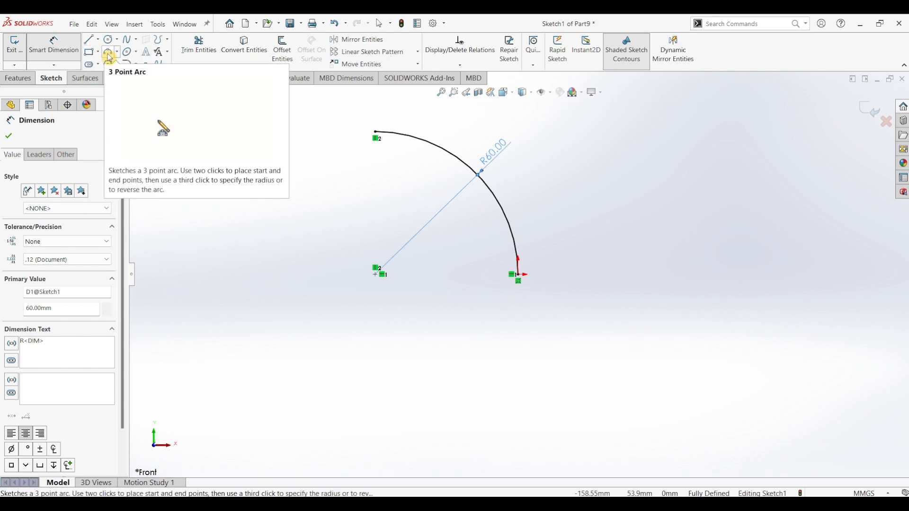
Sketch a 90° three-point arc of about 13 mm radius, curving down from the large arc's upper end
click(375, 132)
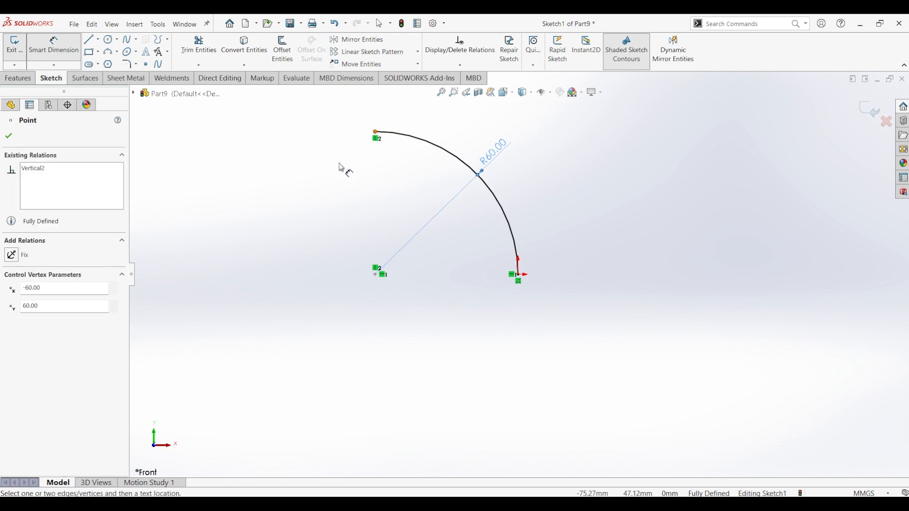
click(342, 169)
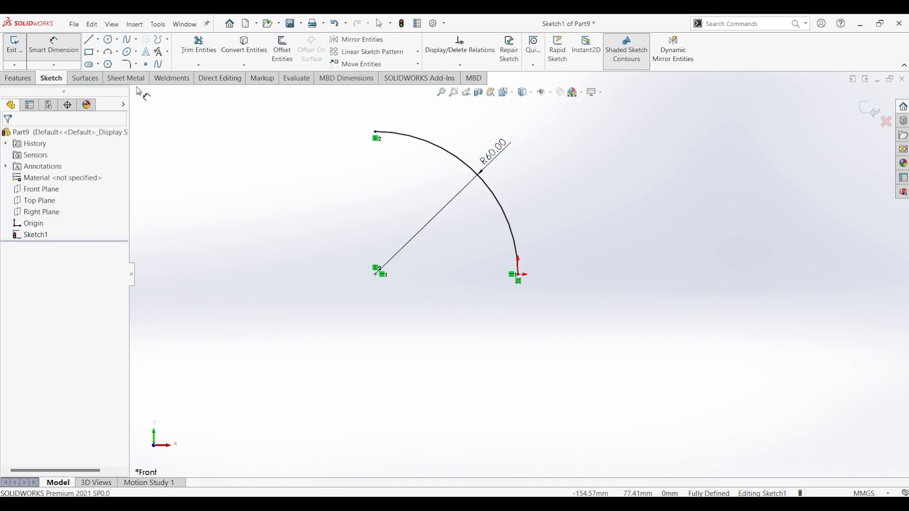
click(108, 52)
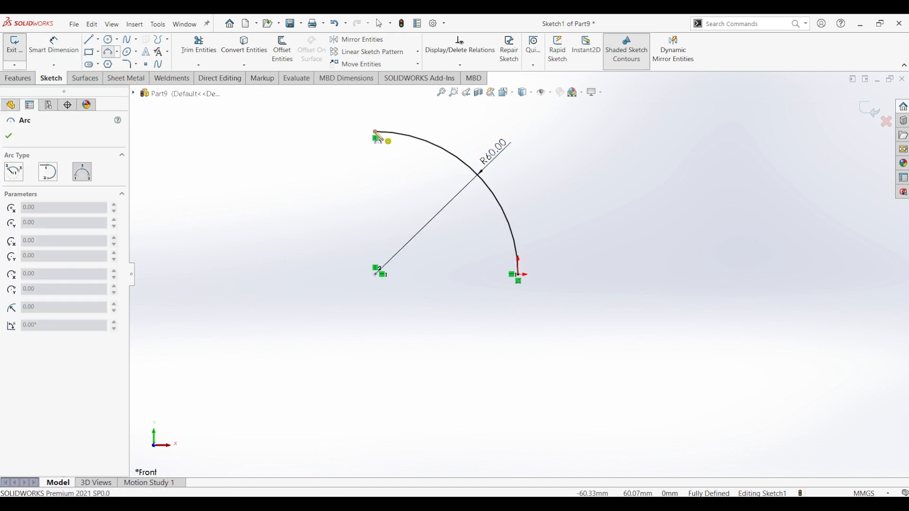
click(375, 132)
click(340, 161)
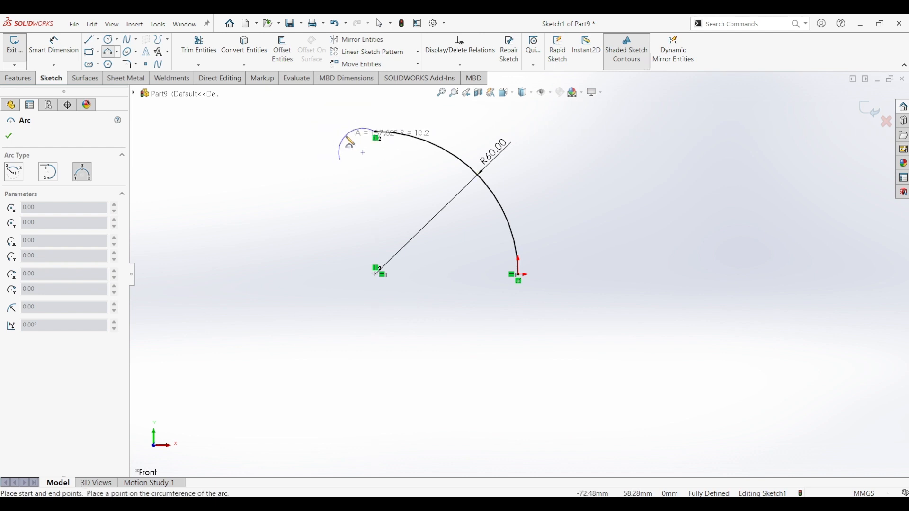
click(351, 148)
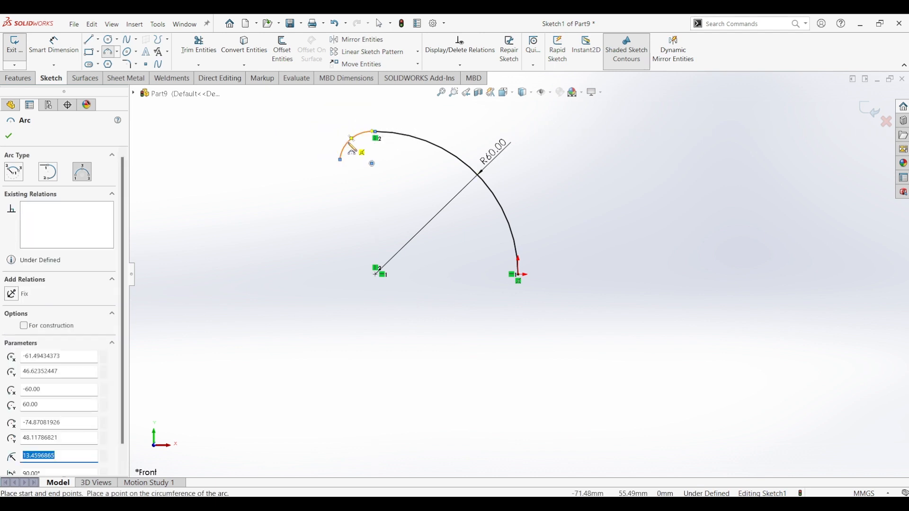
key(Escape)
Make the small arc's centre horizontal with its free end and vertical with the point where both arcs meet
click(372, 164)
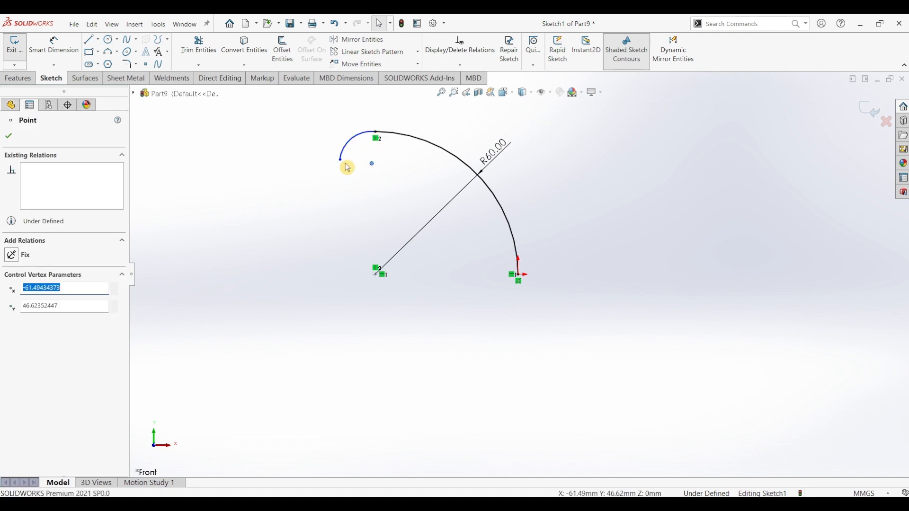
ctrl+click(340, 161)
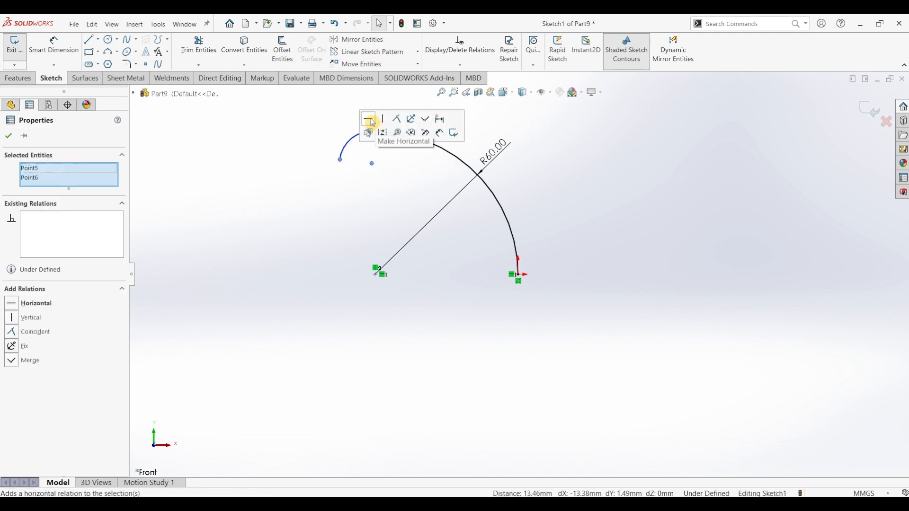
click(369, 118)
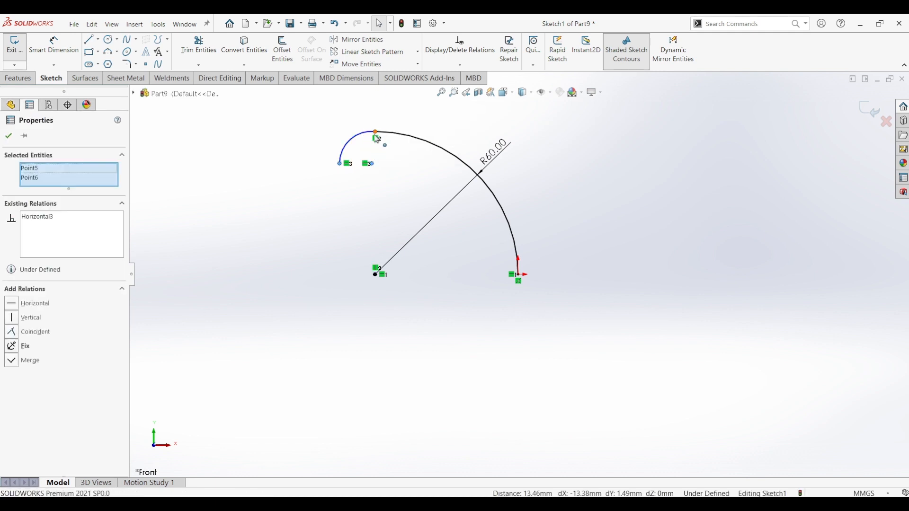
click(371, 164)
ctrl+click(376, 133)
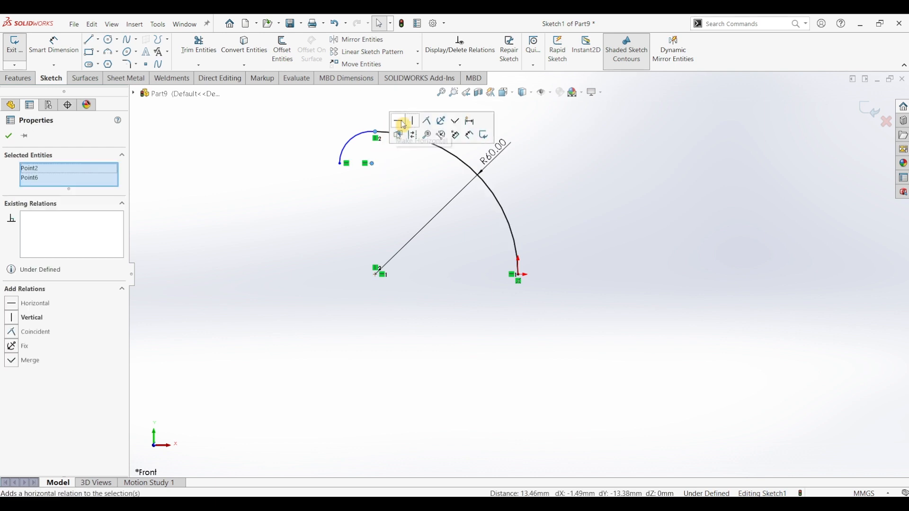
click(405, 122)
key(Escape)
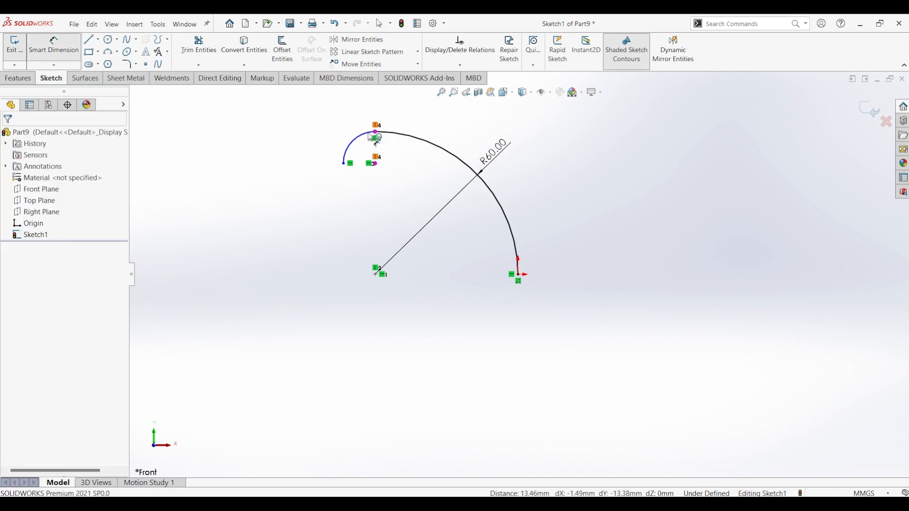
Dimension the small arc with a radius of 8 mm
click(349, 139)
click(336, 119)
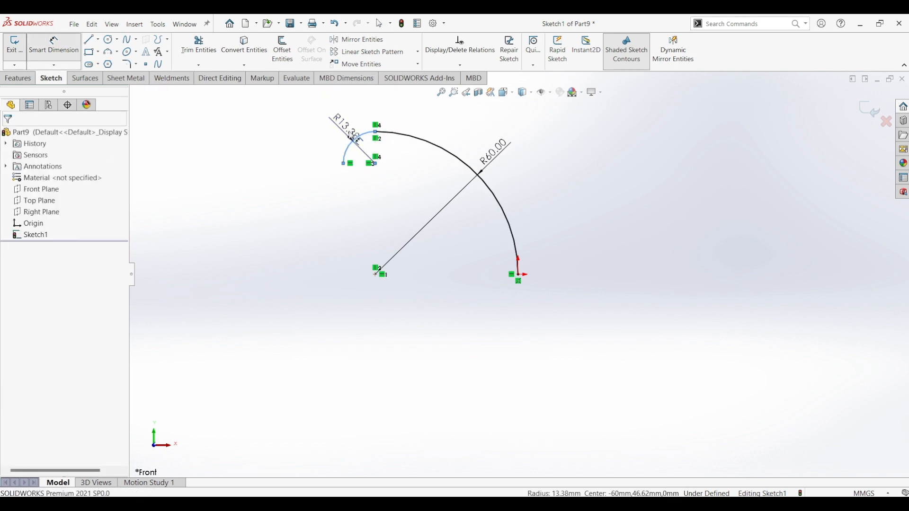
text(8)
key(Return)
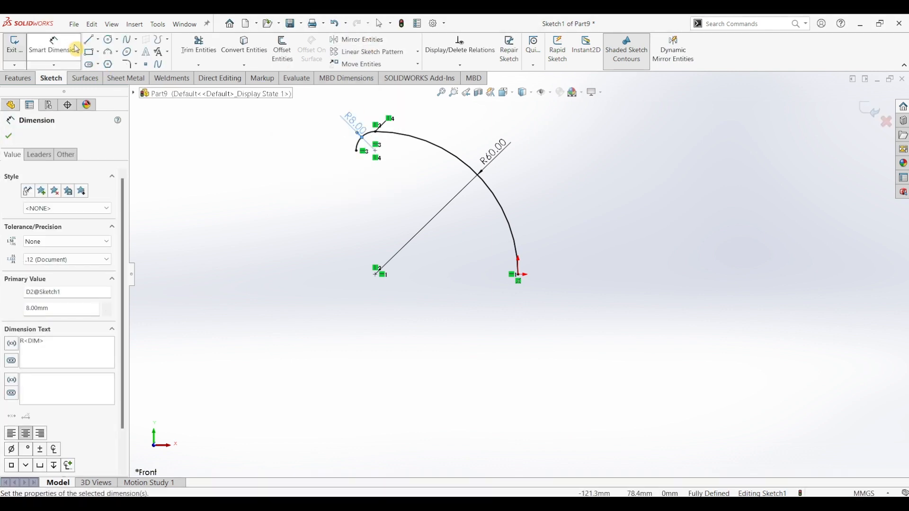
Sketch a vertical line about 9.6 mm down from the small arc's free end, continued by a horizontal line about 18 mm away from the arcs
click(354, 504)
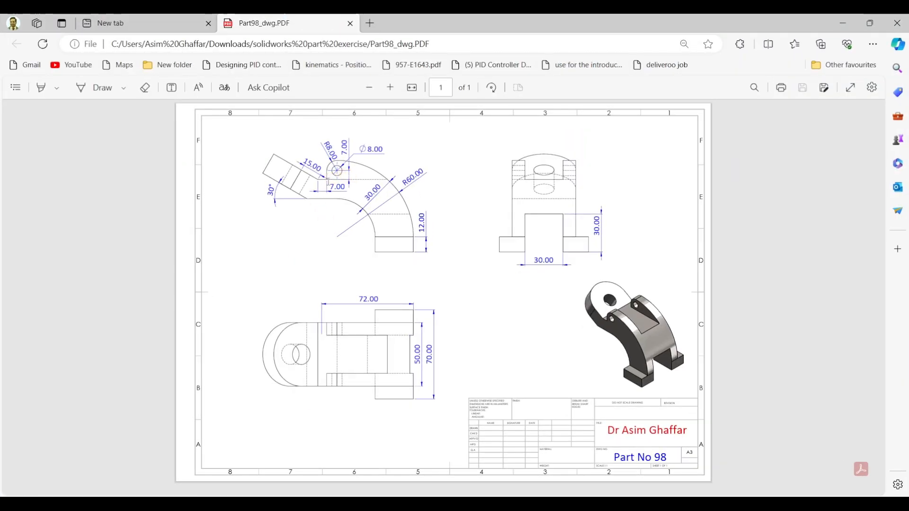
click(843, 23)
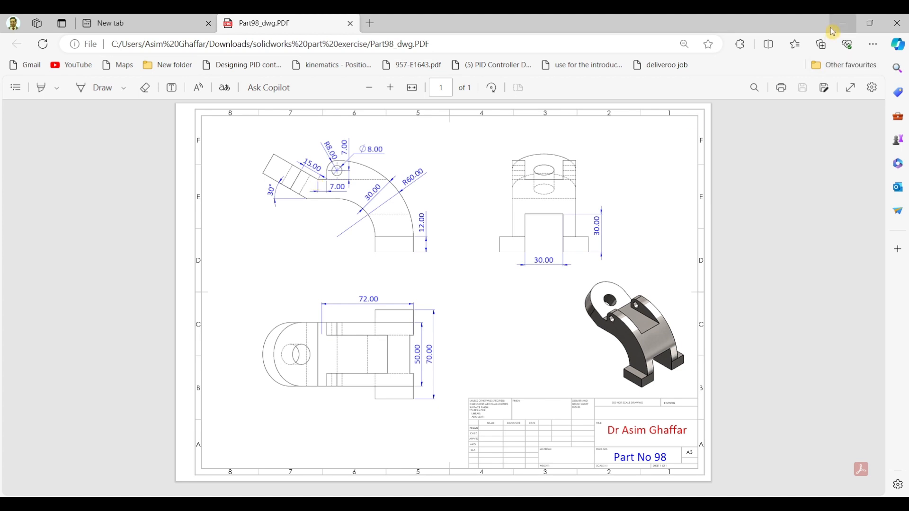
key(l)
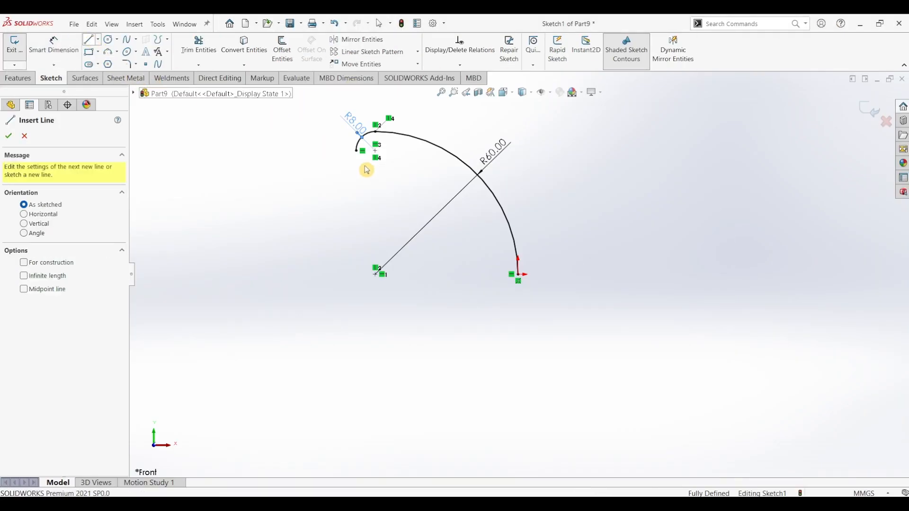
click(356, 151)
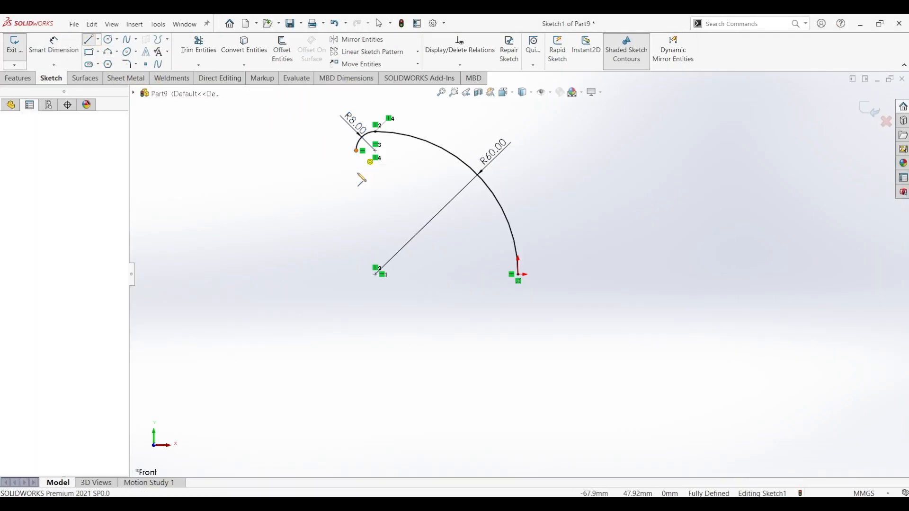
click(356, 174)
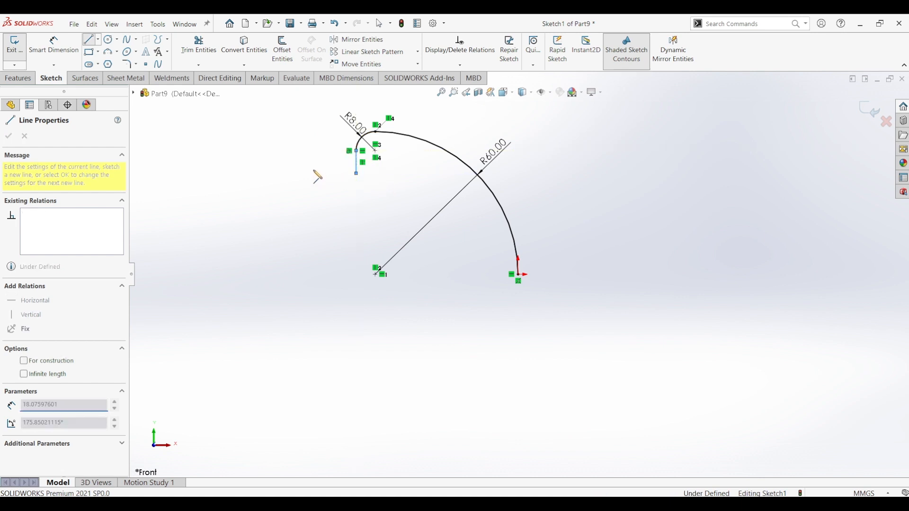
double_click(313, 174)
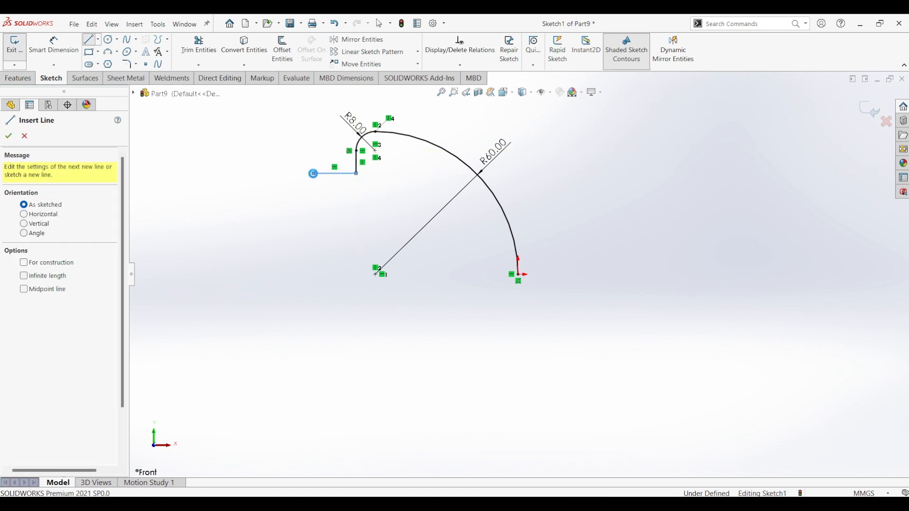
key(Escape)
Dimension the short vertical line below the small arc to 7 mm
click(358, 158)
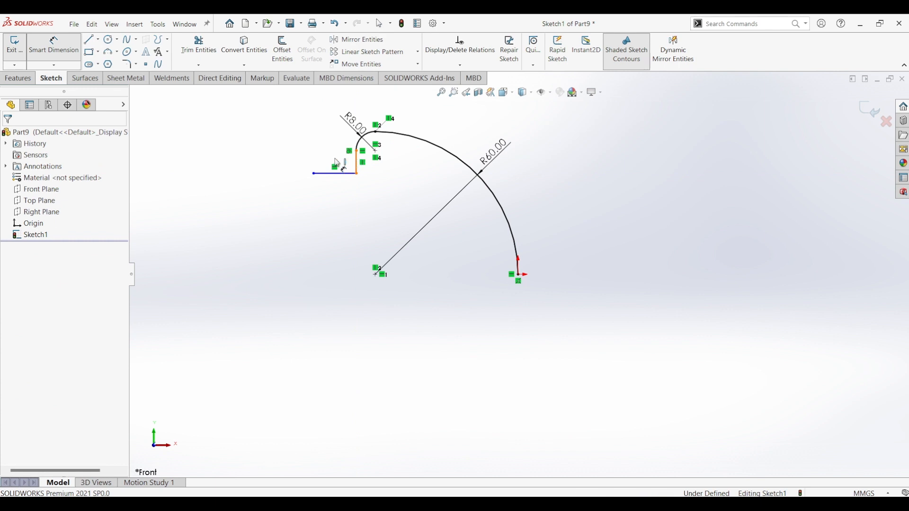
click(327, 159)
double_click(332, 163)
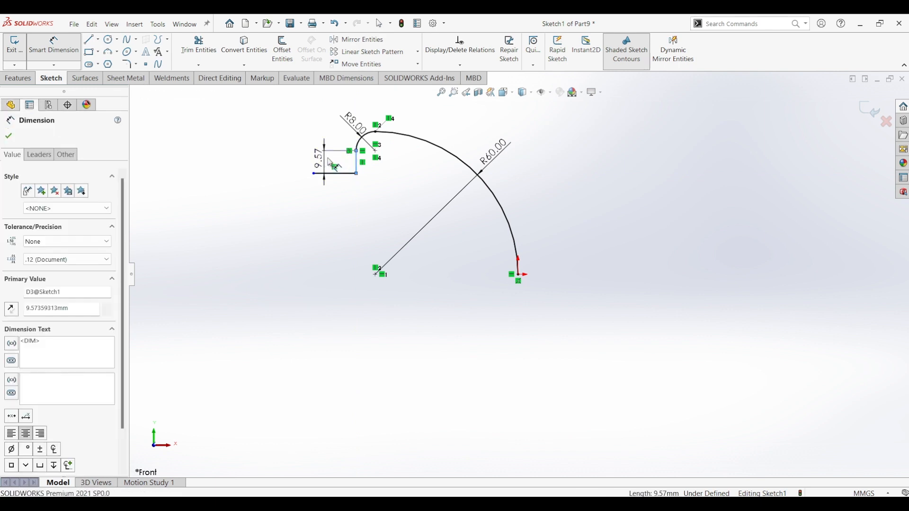
text(7)
key(Return)
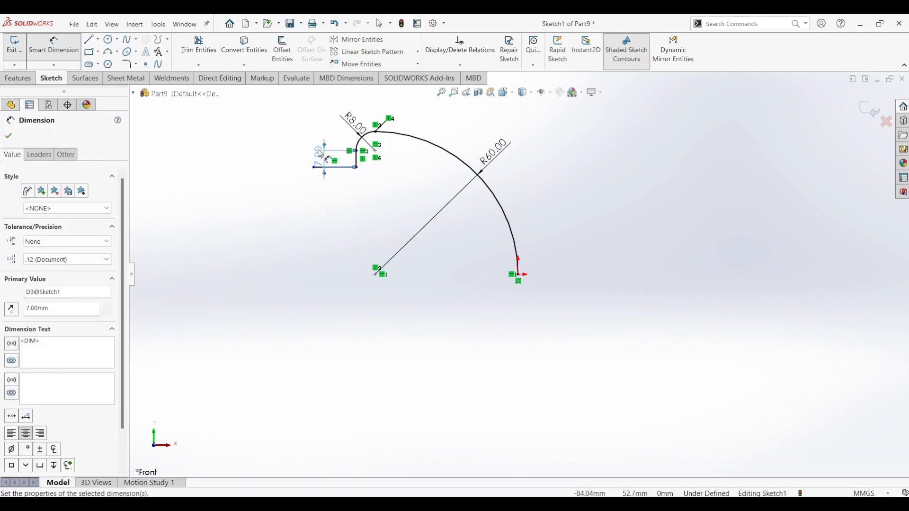
key(Escape)
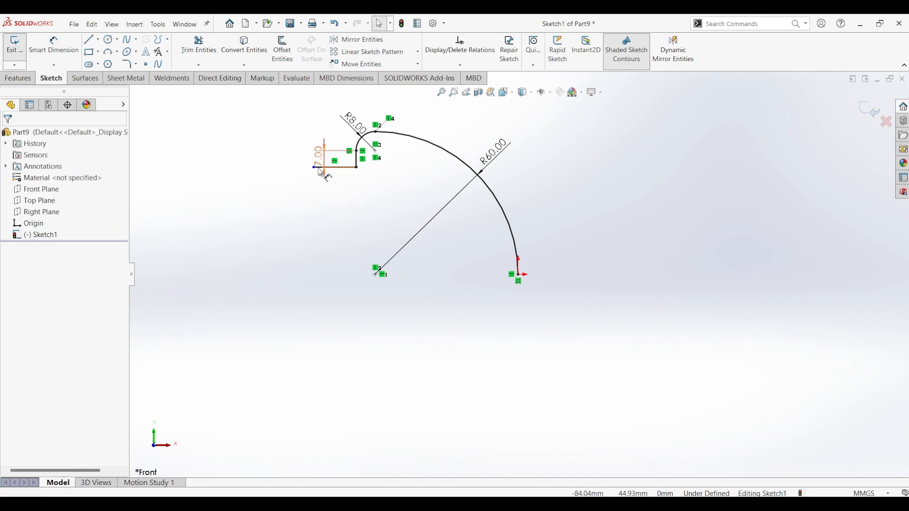
Dimension the horizontal line at the foot of the short vertical line to 7 mm
scroll(323, 176, down, 3)
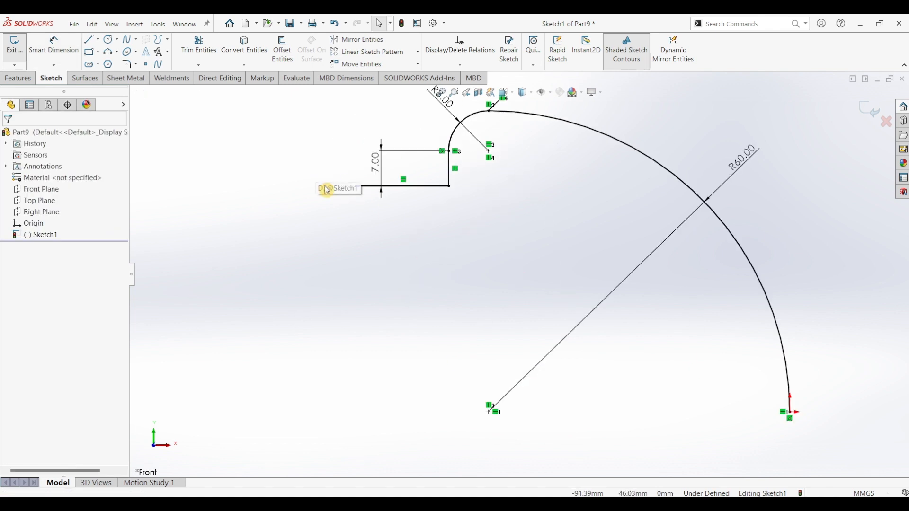
click(372, 186)
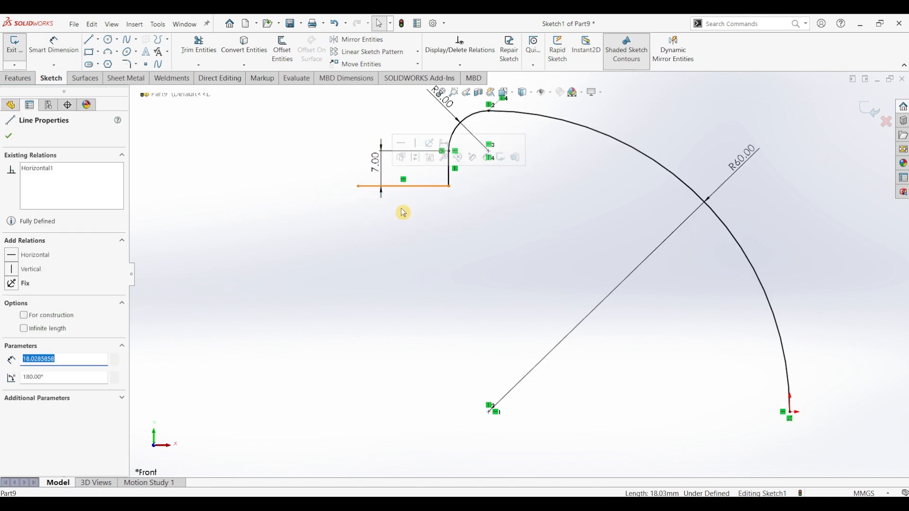
click(54, 45)
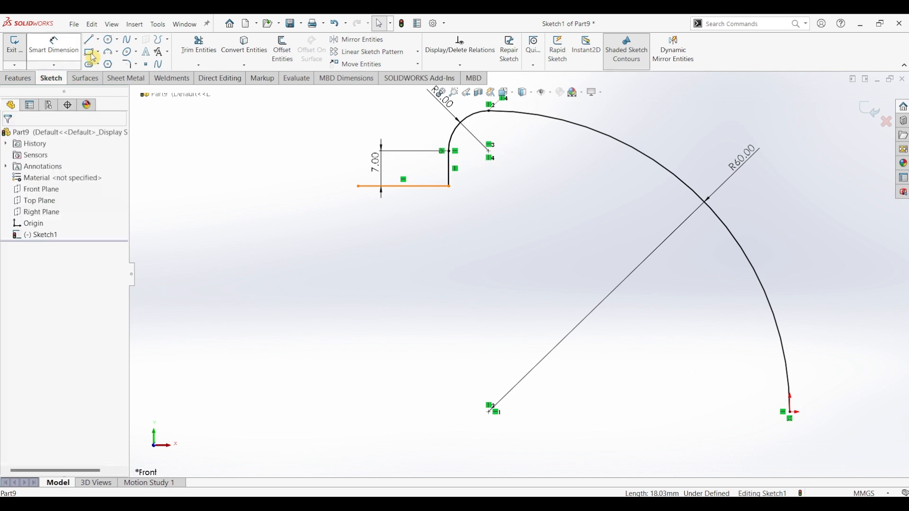
click(412, 189)
click(403, 212)
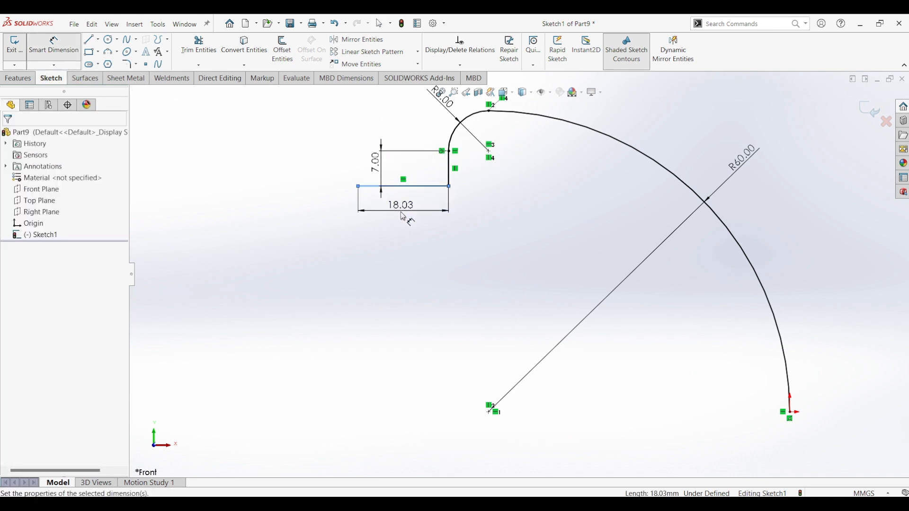
key(Return)
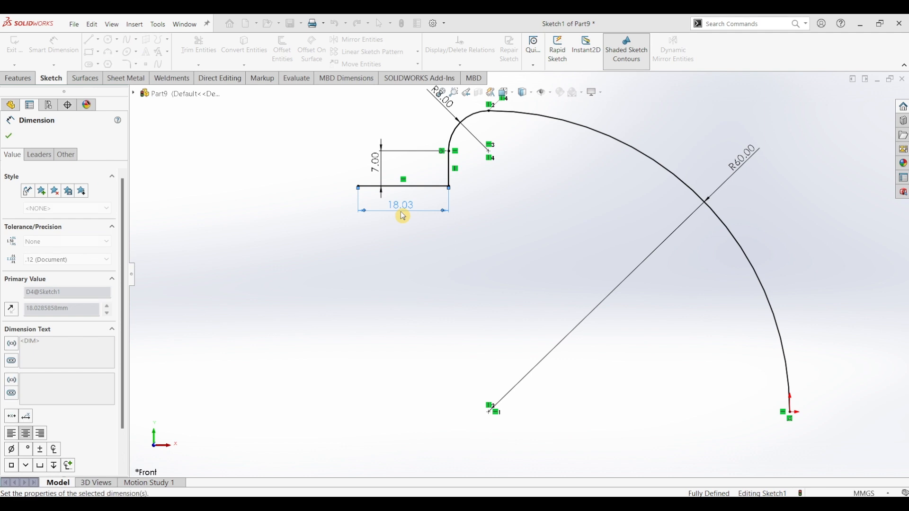
scroll(558, 211, up, 4)
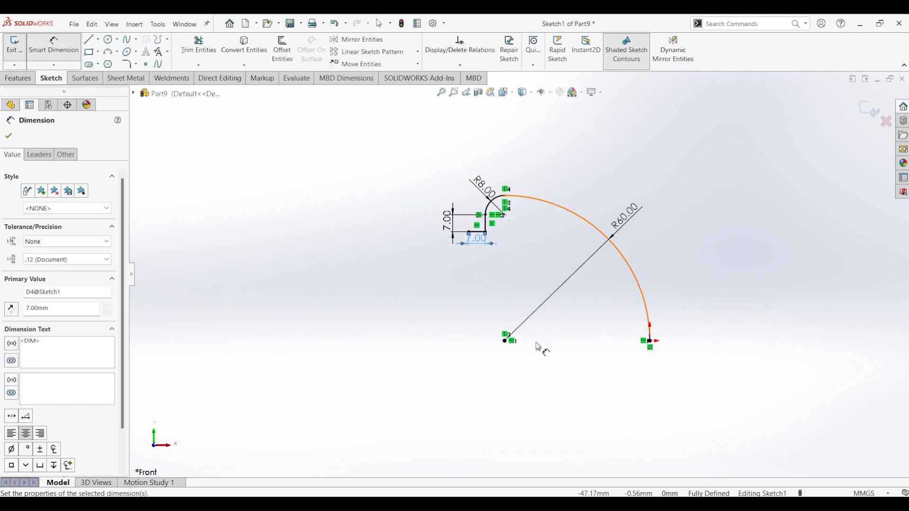
key(Escape)
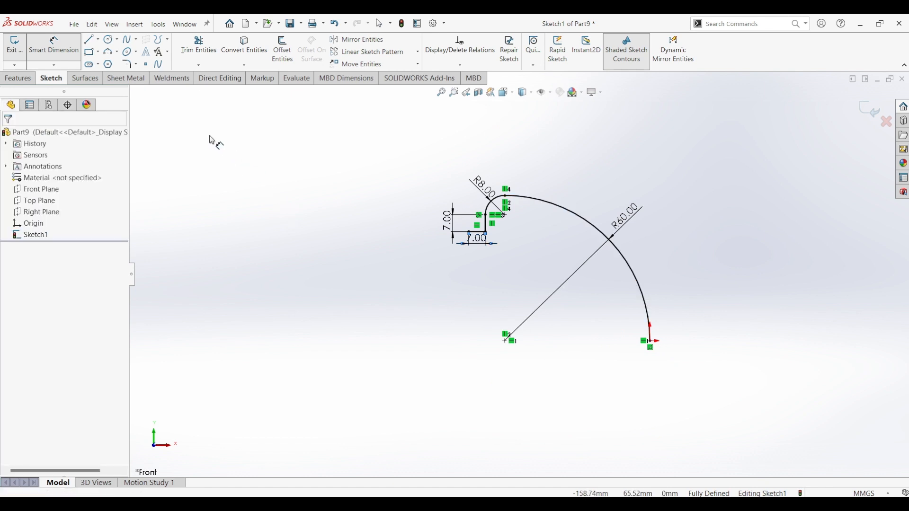
key(Escape)
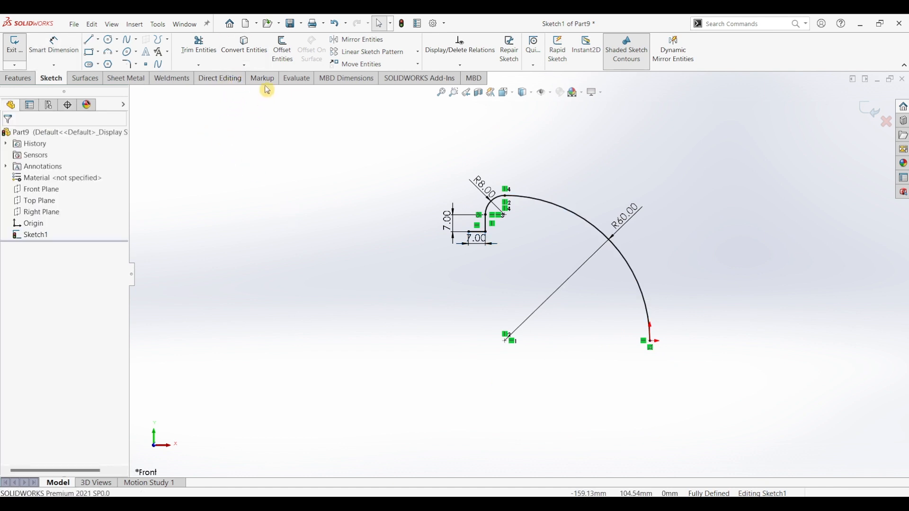
Offset the 60 mm radius arc by 30 mm toward its centre, with the offset dimension added
click(282, 51)
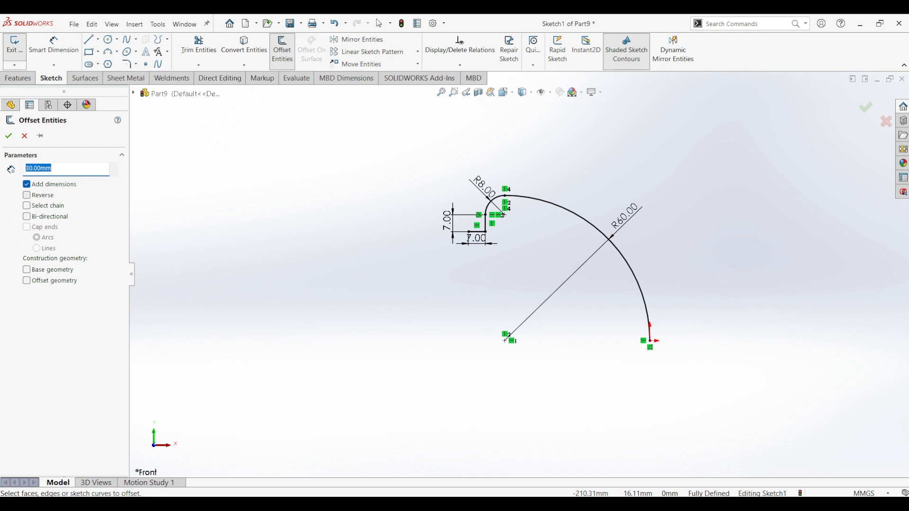
click(587, 222)
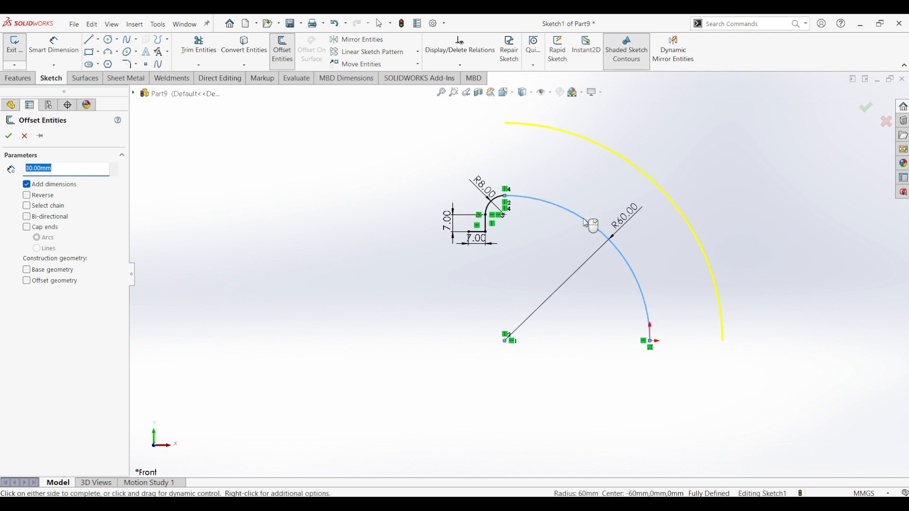
click(27, 196)
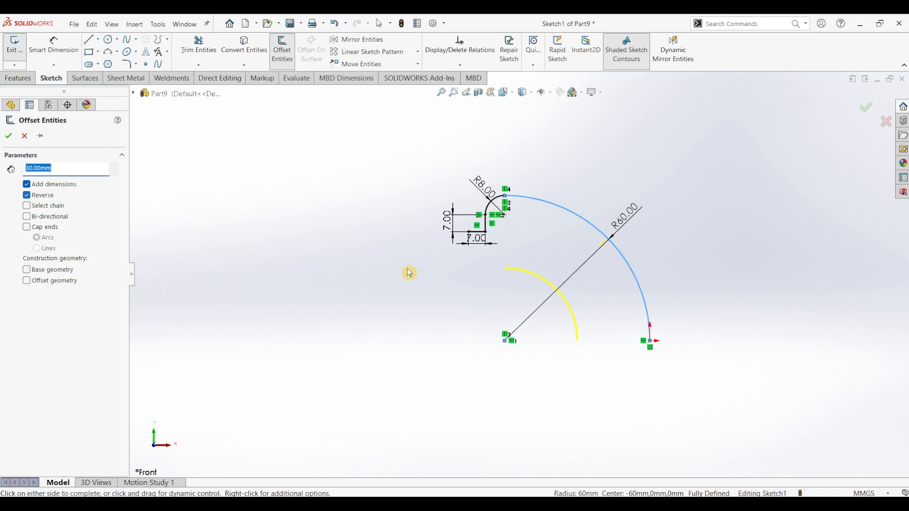
click(9, 138)
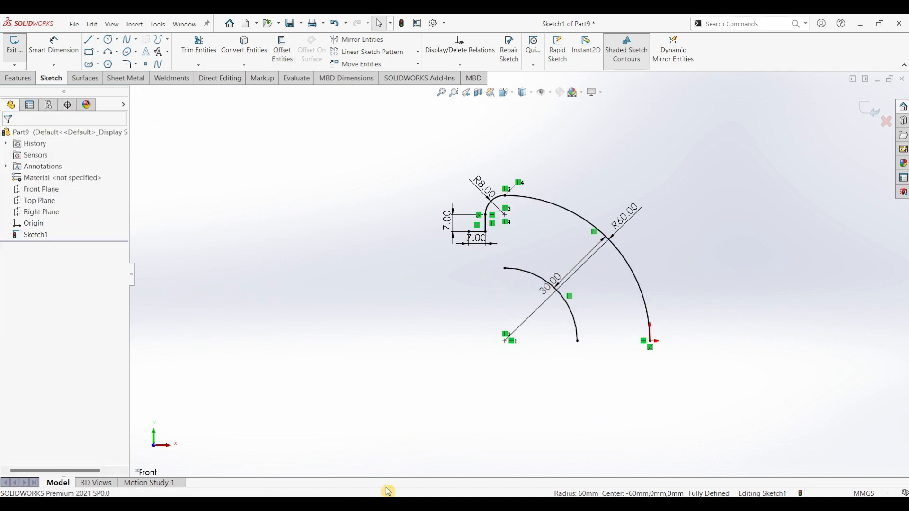
Sketch a horizontal line joining the lower ends of the inner and outer arcs
click(342, 504)
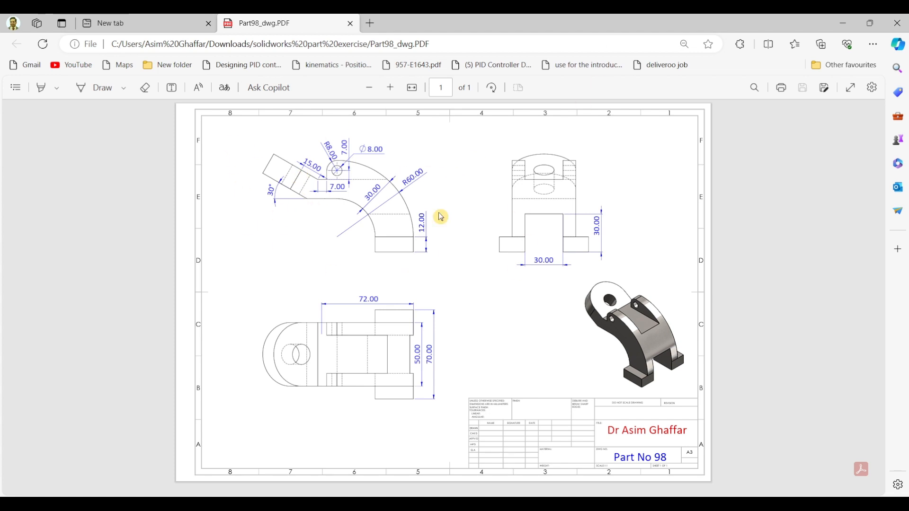
click(838, 29)
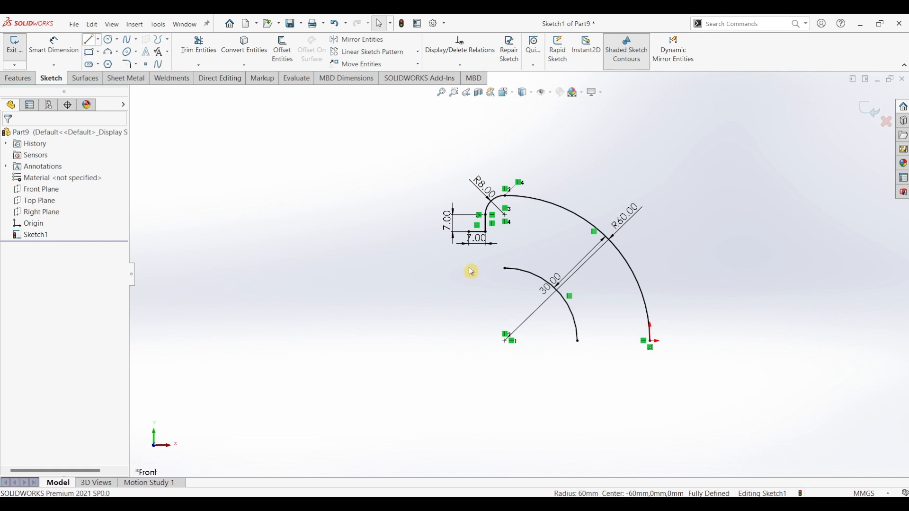
key(l)
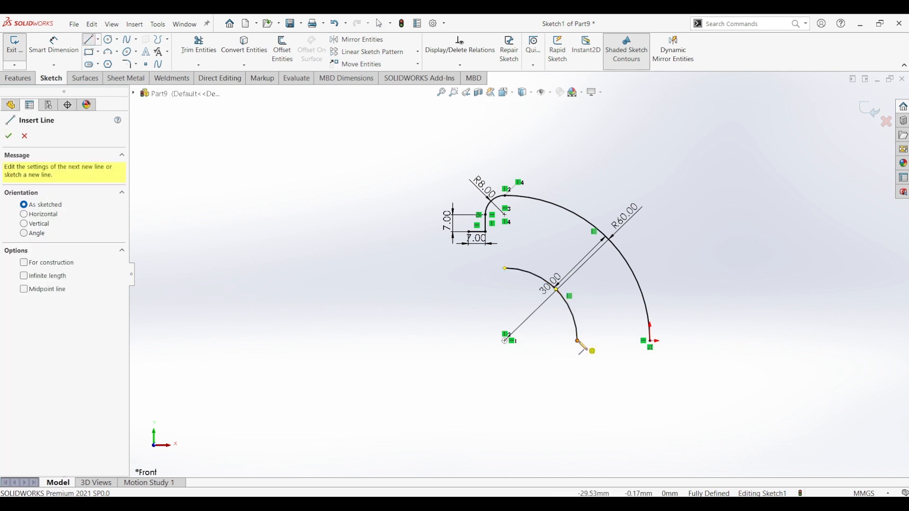
drag(578, 342, 650, 341)
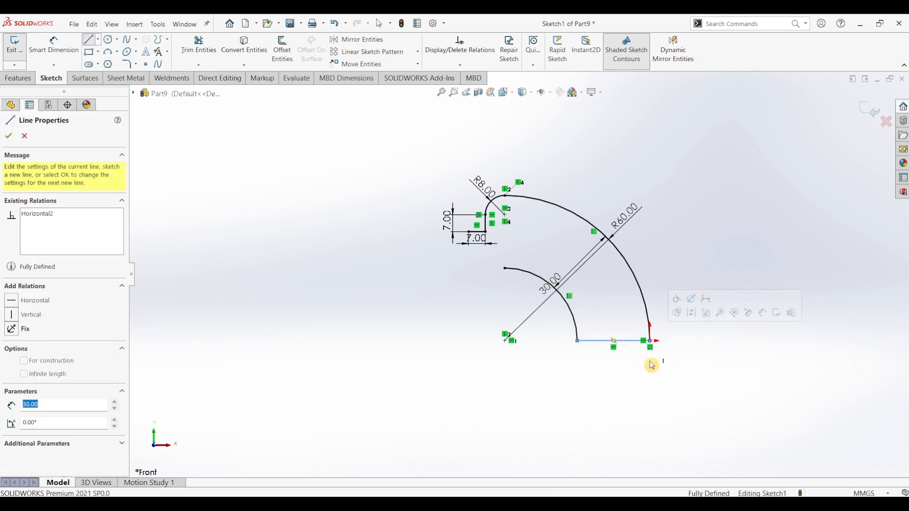
Sketch the other three sides of a rectangle 30 mm wide and about 8.6 mm deep below the line joining the arcs' lower ends
click(651, 362)
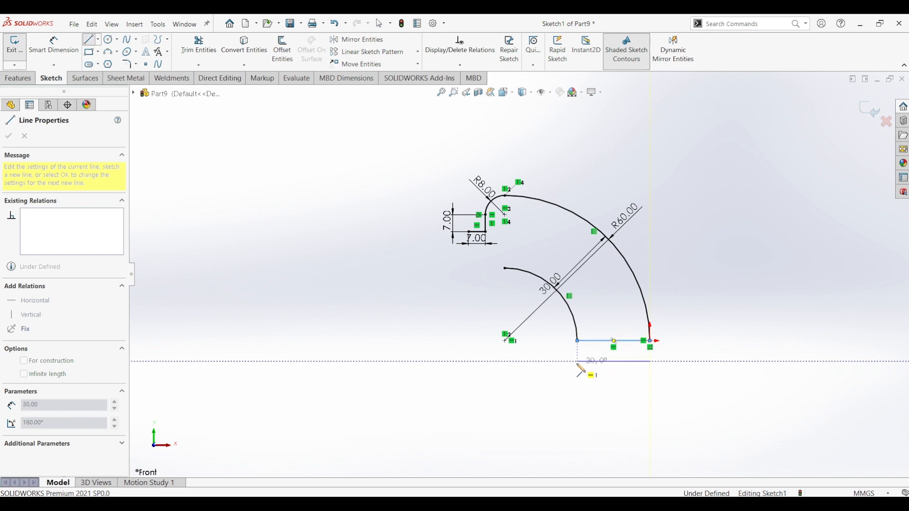
click(577, 361)
click(579, 347)
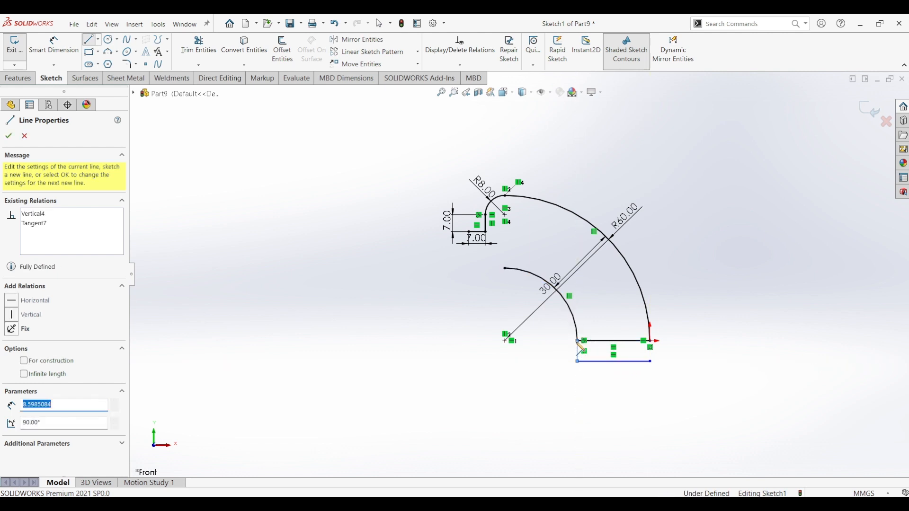
key(Escape)
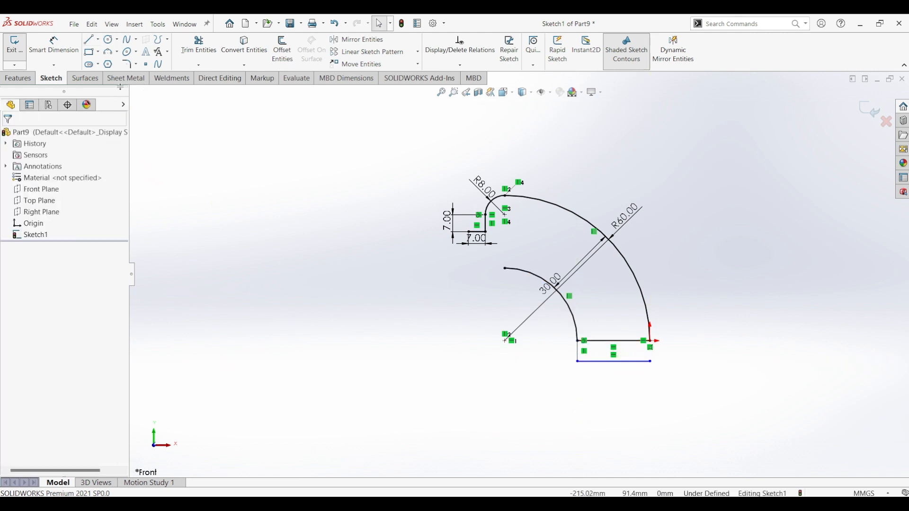
click(91, 42)
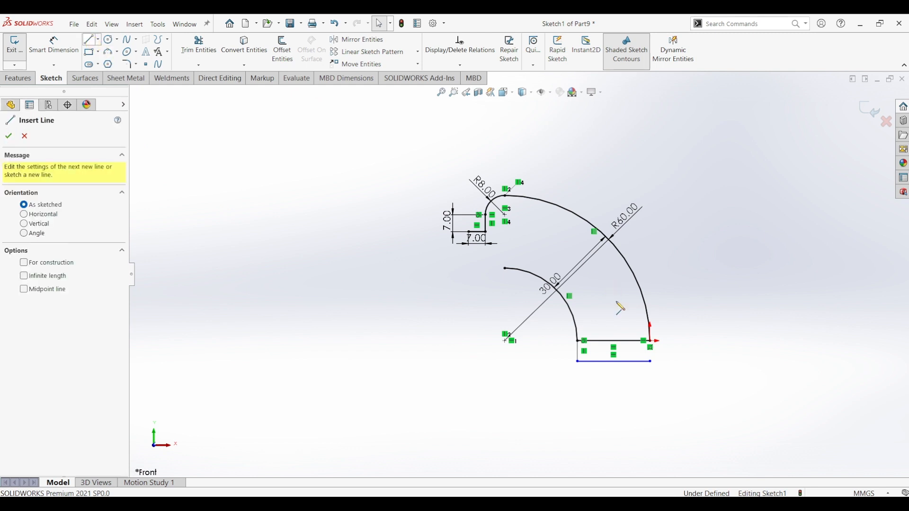
click(650, 340)
click(650, 362)
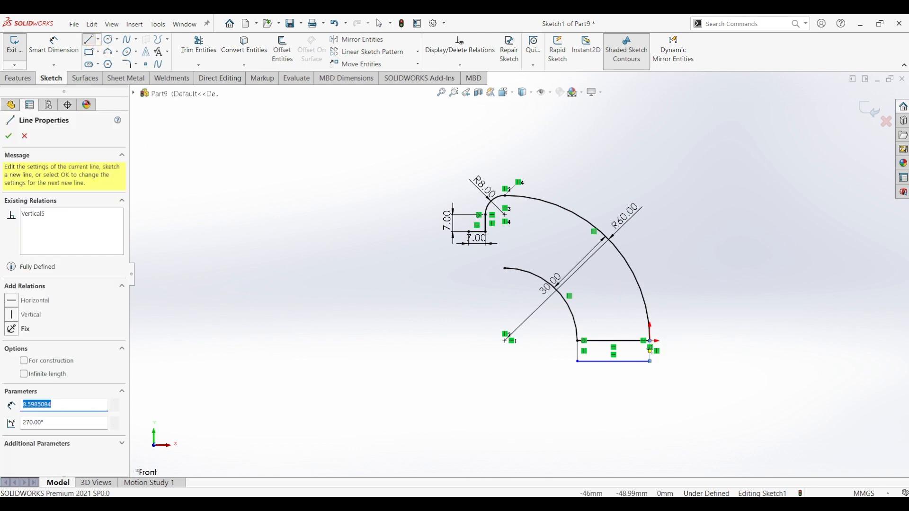
Sketch the tilted arm outline from the inner arc's upper end to the 7 mm line, with a 23.4 mm horizontal and upper side about 44 mm
key(alt+Tab)
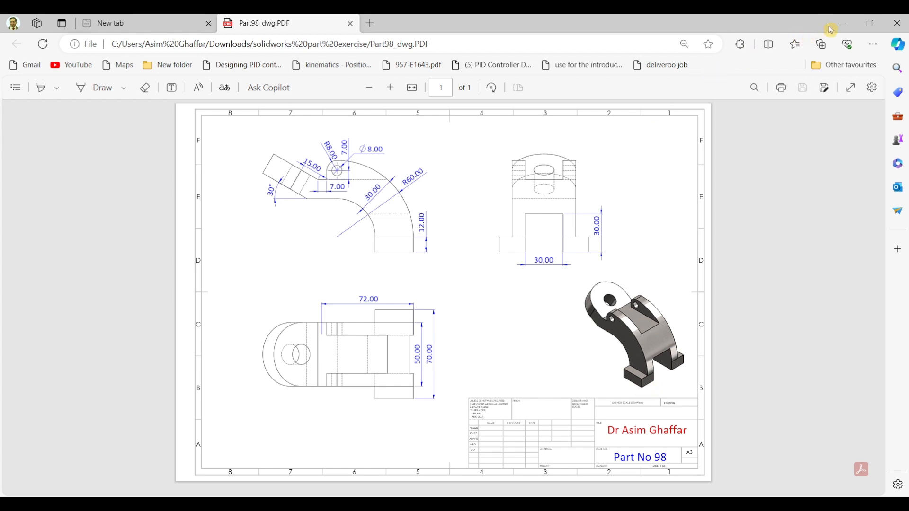
click(844, 24)
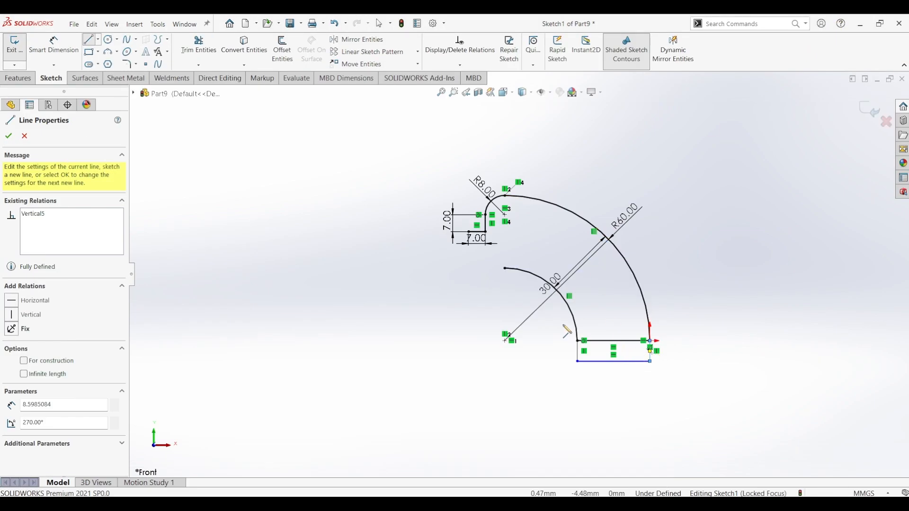
key(Escape)
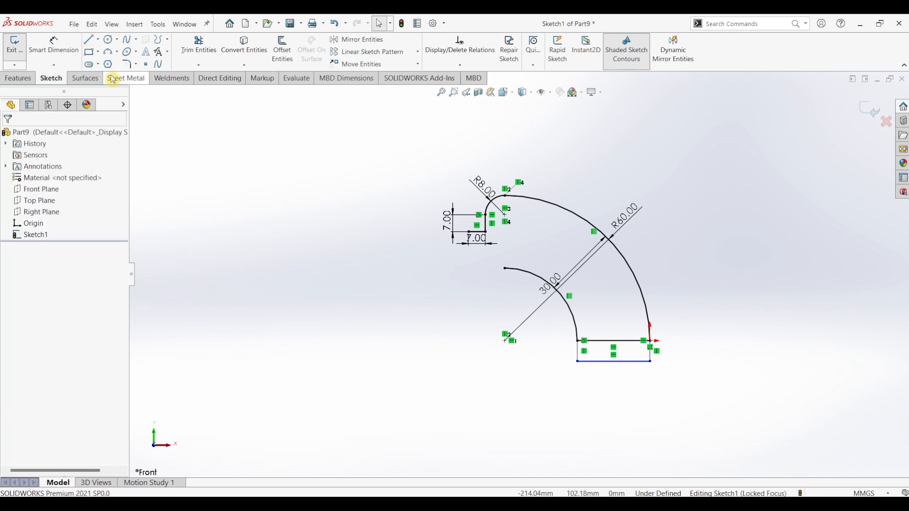
click(89, 40)
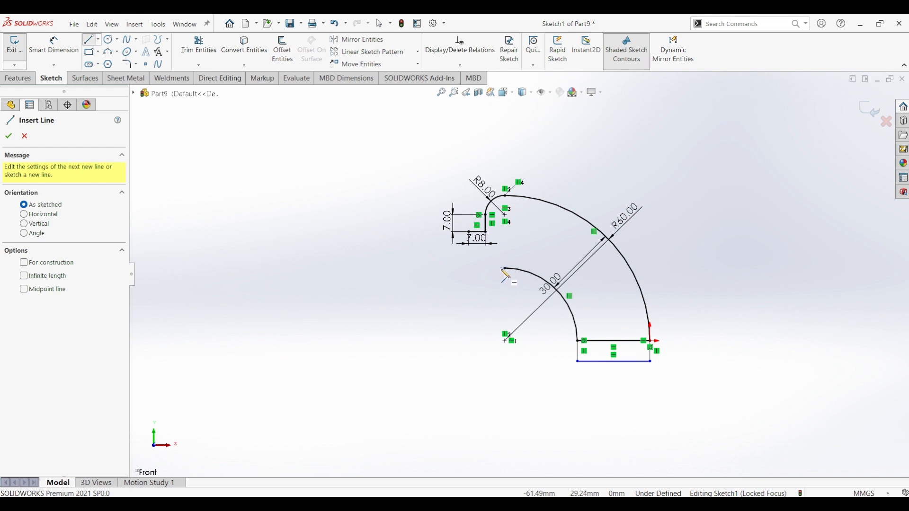
click(505, 268)
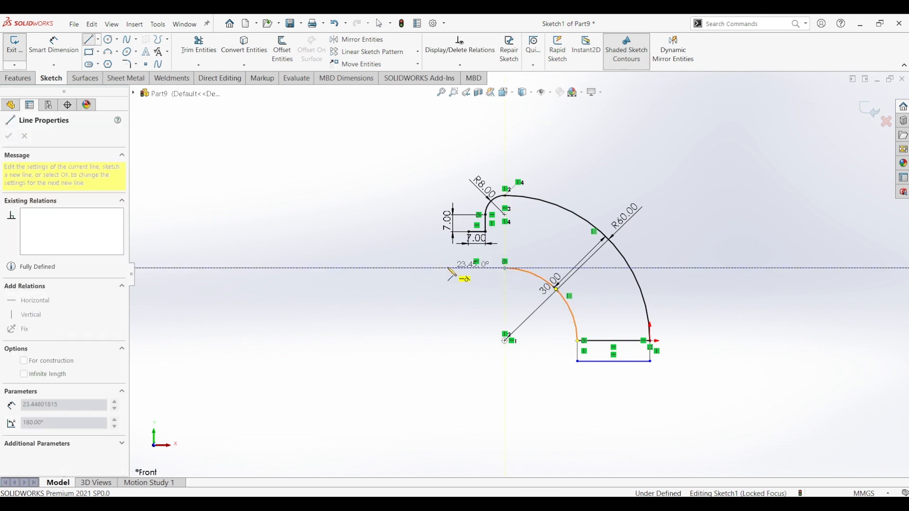
click(357, 208)
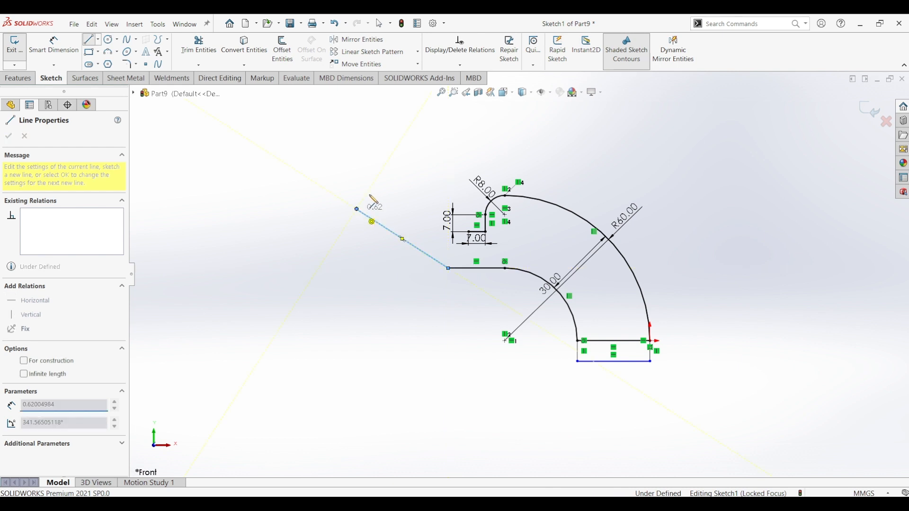
click(378, 175)
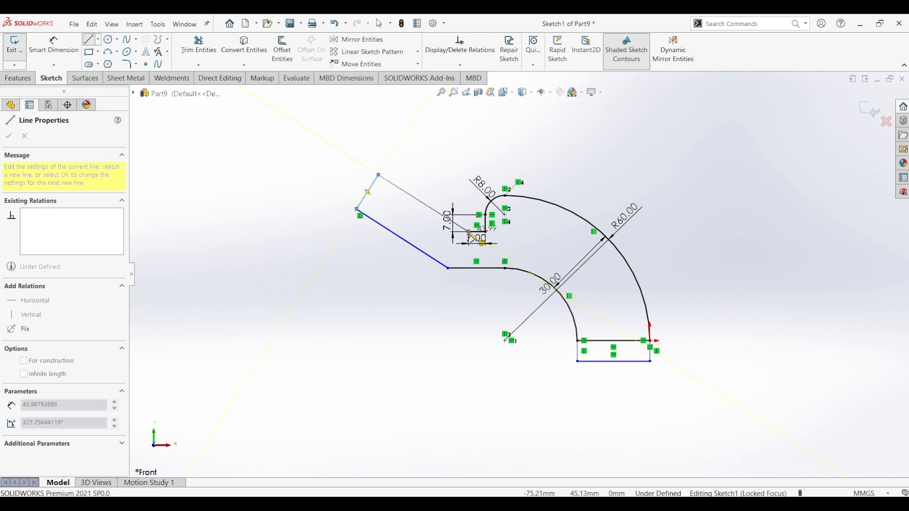
double_click(468, 232)
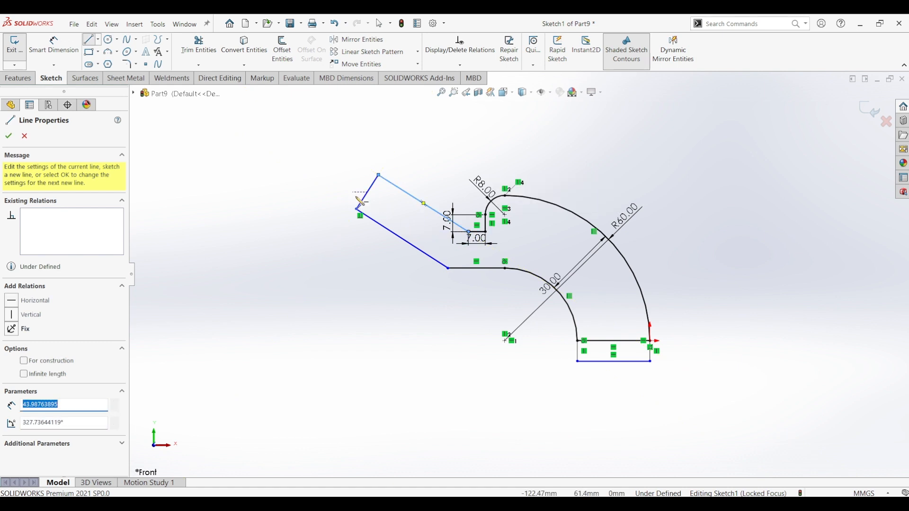
key(Escape)
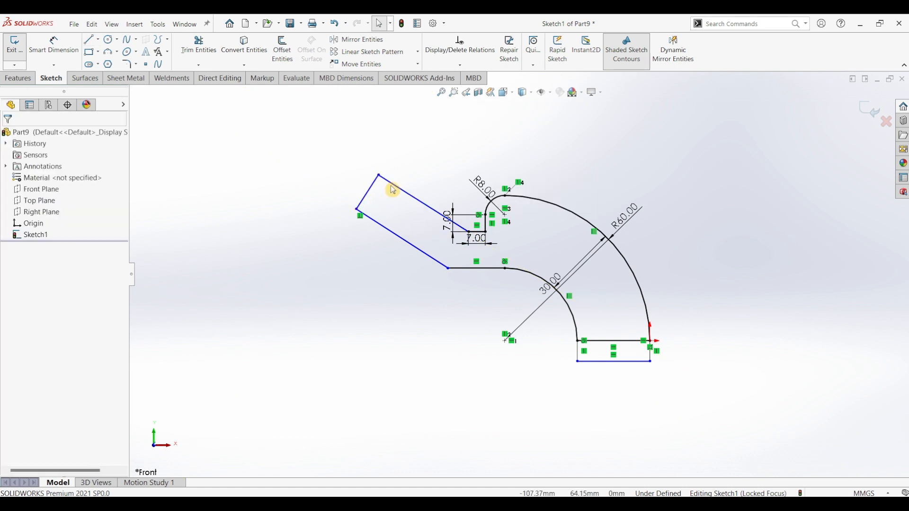
Make the arm's upper slanted line perpendicular to its short end line
click(388, 186)
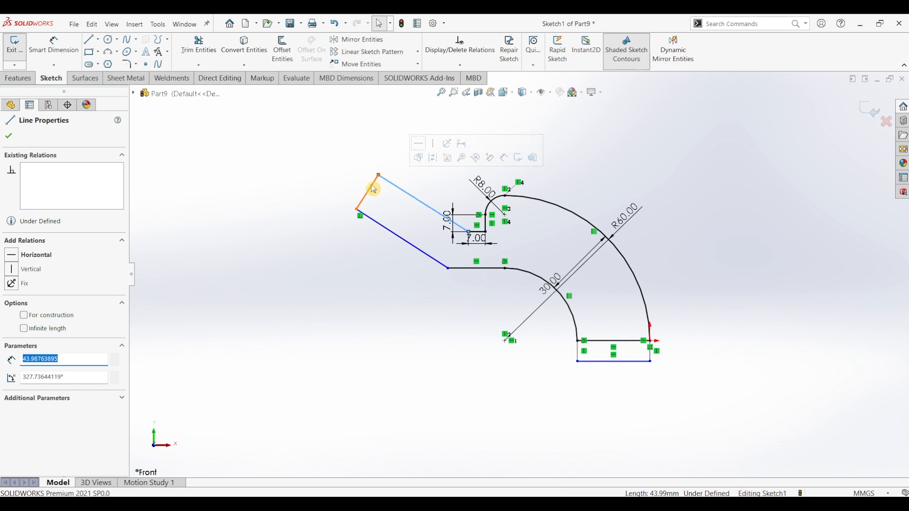
ctrl+click(370, 192)
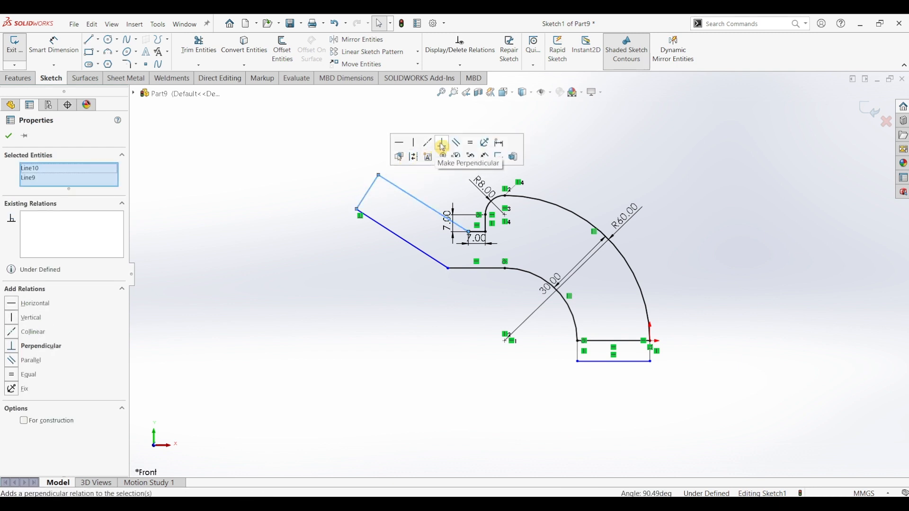
click(442, 142)
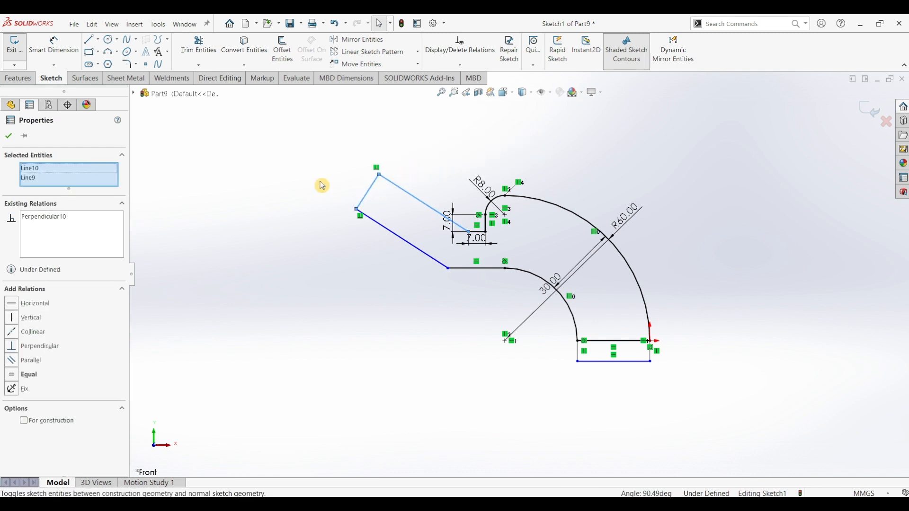
Dimension the arm's upper slanted line to 15 mm
click(54, 48)
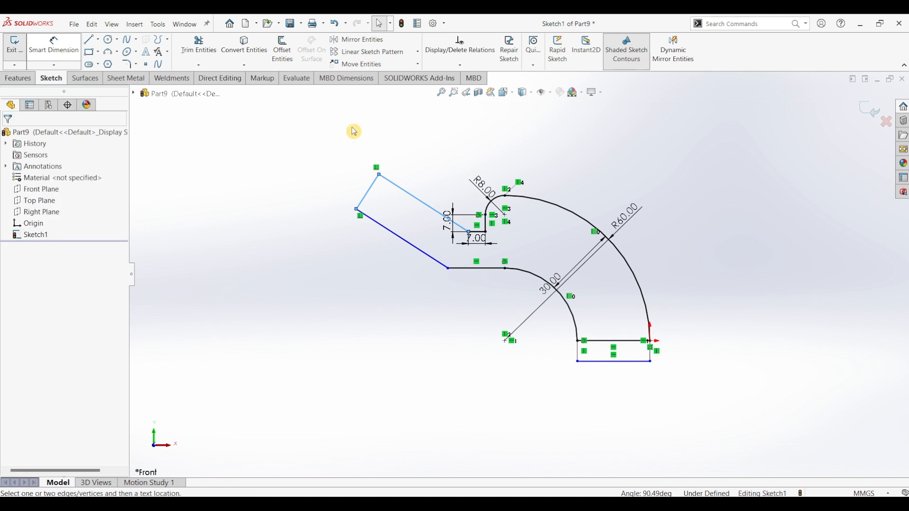
click(431, 175)
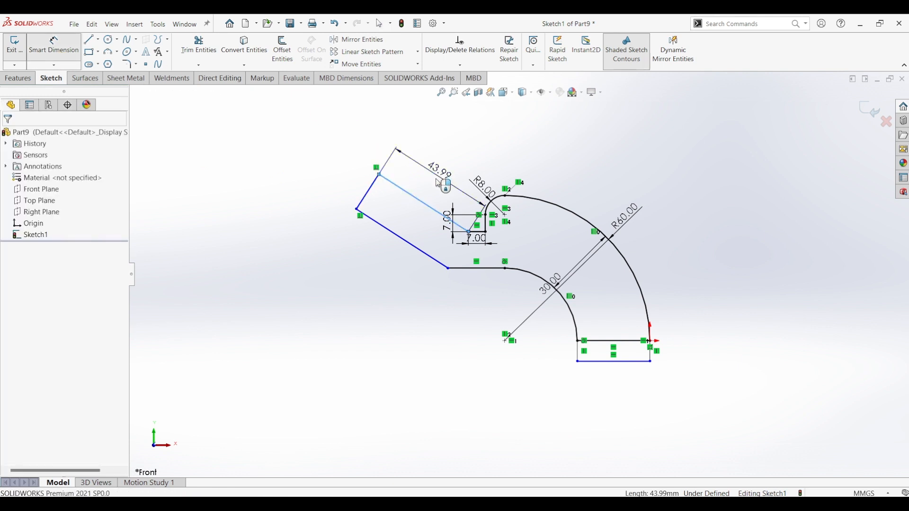
click(437, 184)
text(15)
key(Return)
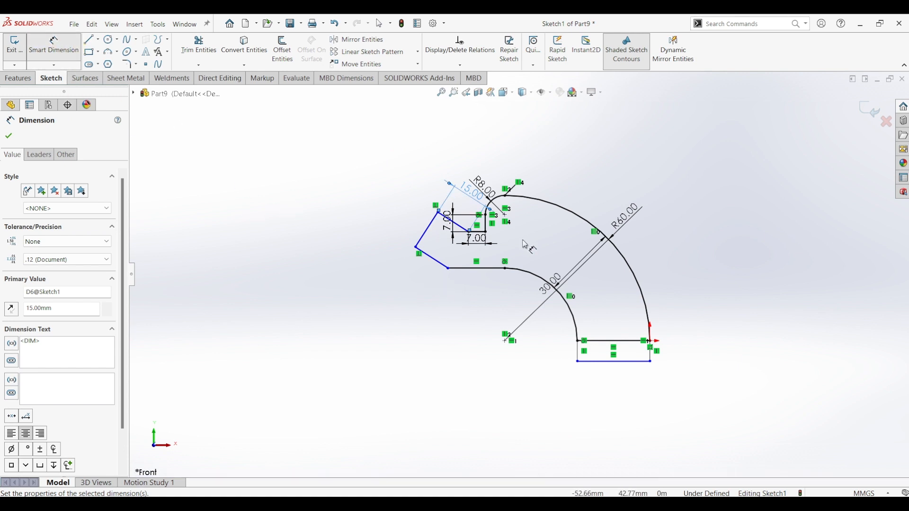
Dimension the angle between the arm's lower slanted line and the adjoining horizontal line to 30°
click(440, 264)
click(456, 269)
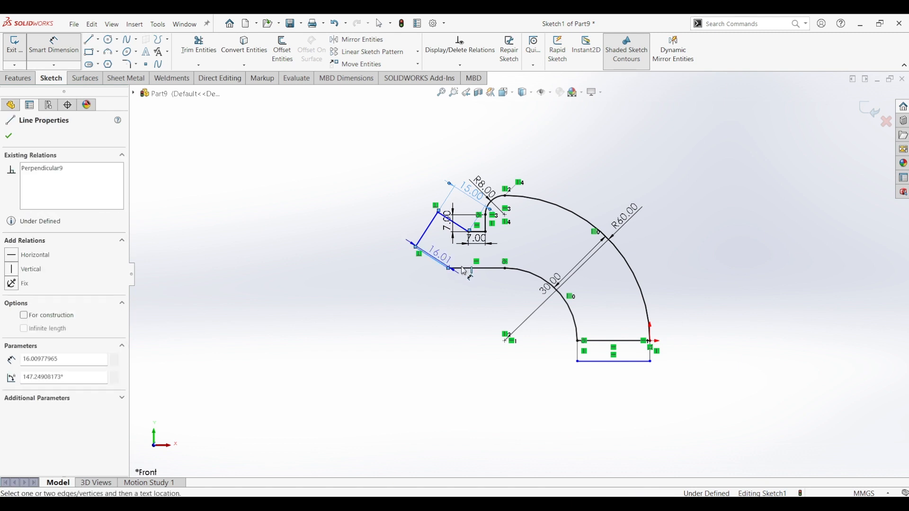
click(395, 254)
text(30)
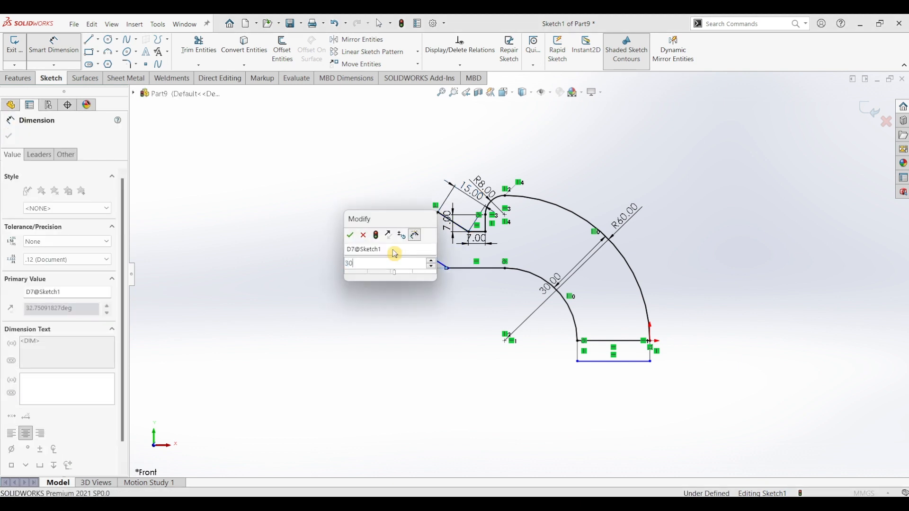
key(Return)
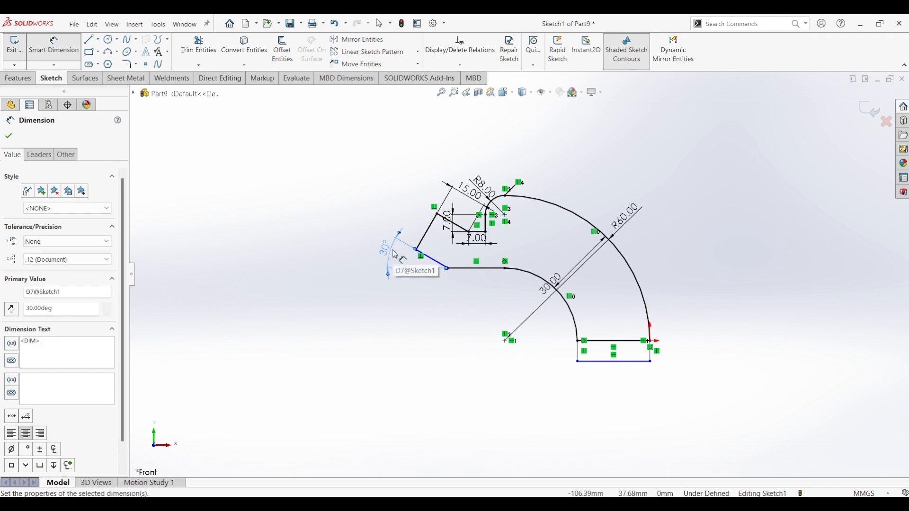
key(Escape)
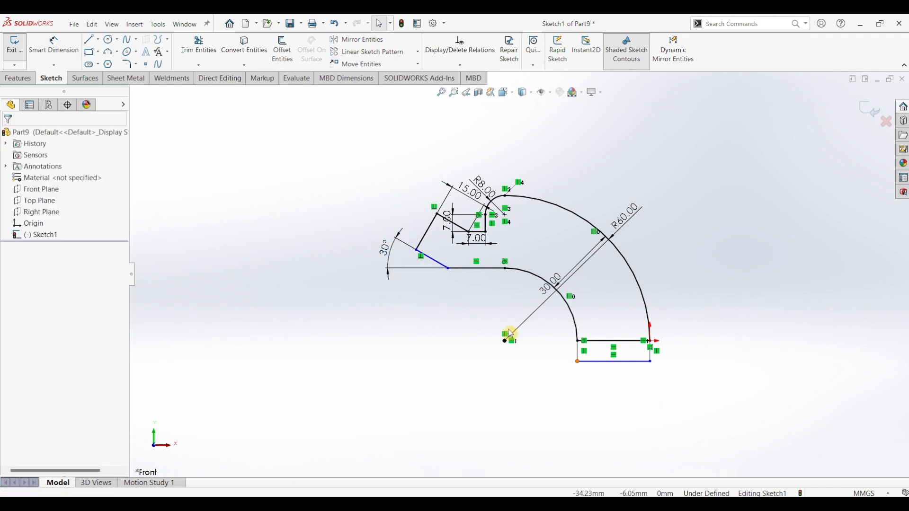
Dimension the depth of the rectangle below the arcs to 12 mm
click(53, 45)
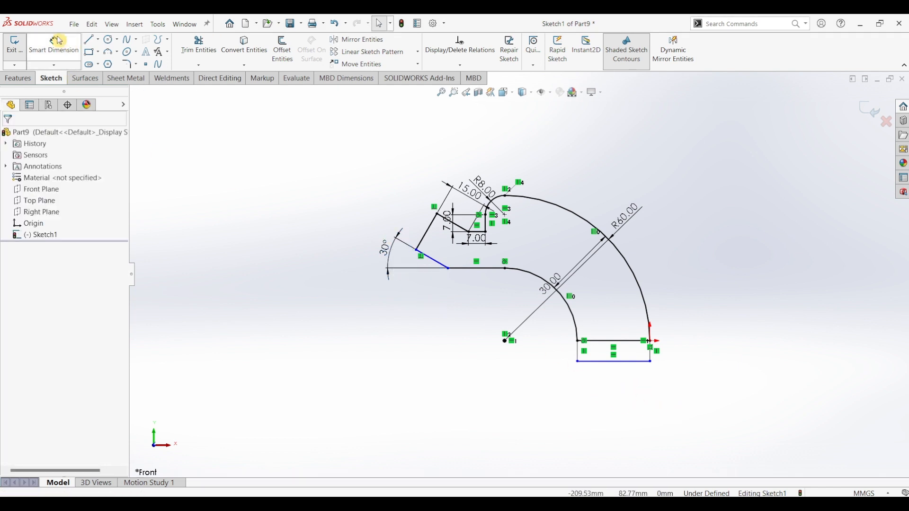
click(608, 363)
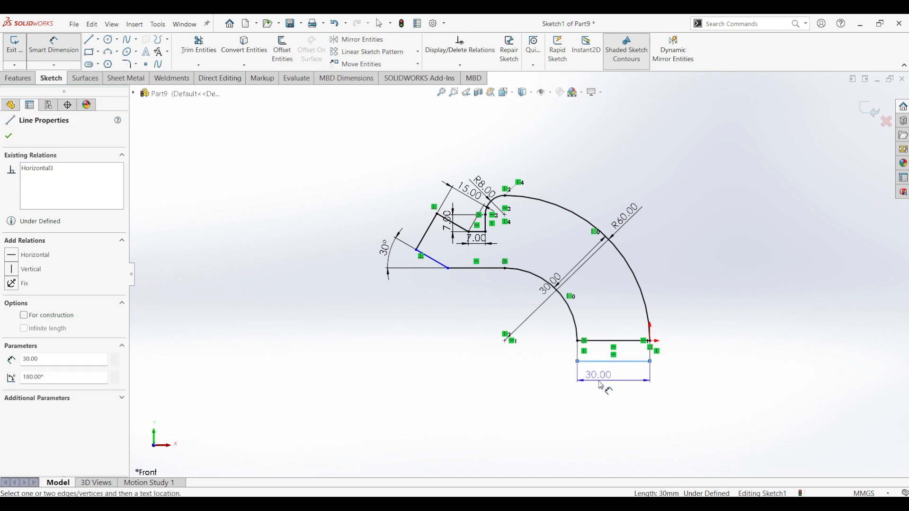
key(Escape)
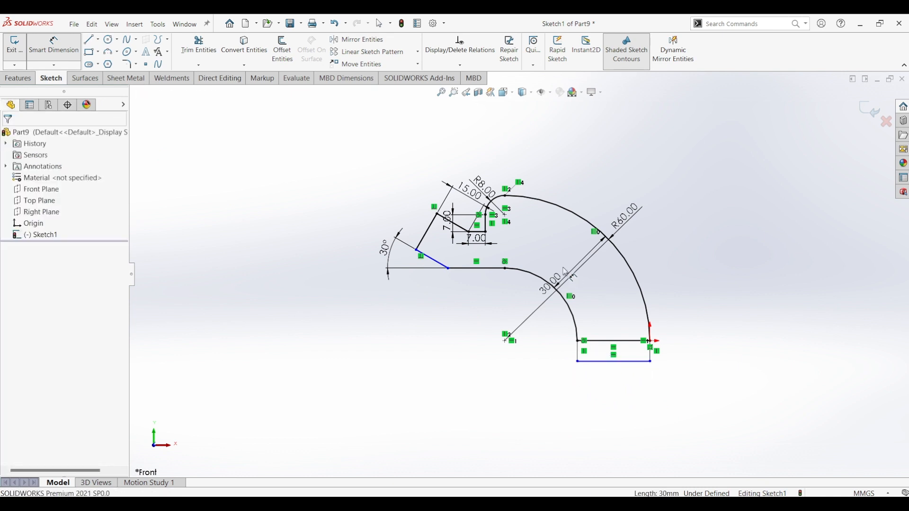
click(579, 354)
click(568, 353)
text(12)
key(Return)
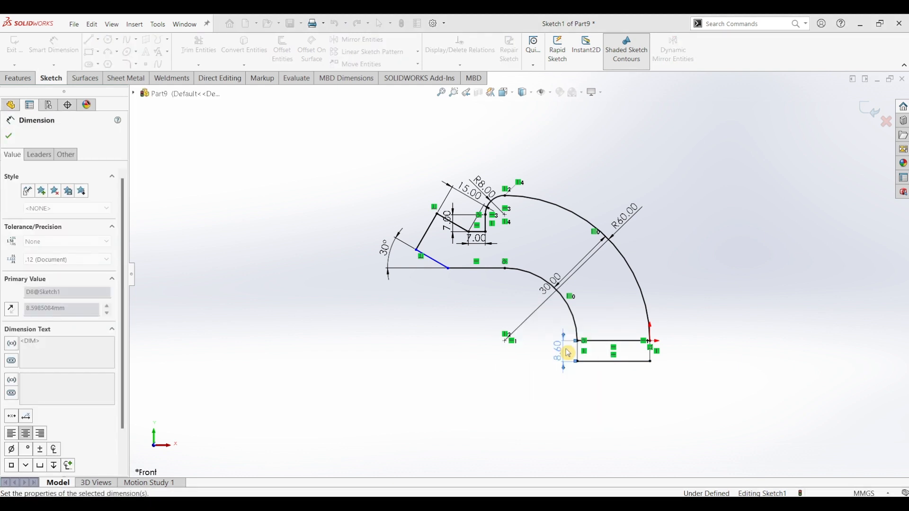
key(Escape)
Sketch a centerline about 17.6 mm long across the arm, joining its lower bend point to its upper bend point
click(446, 269)
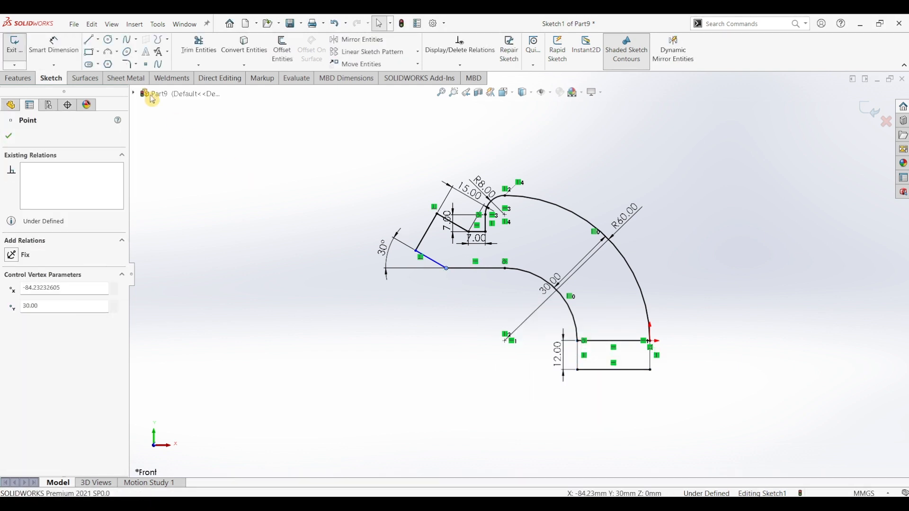
click(103, 42)
click(98, 39)
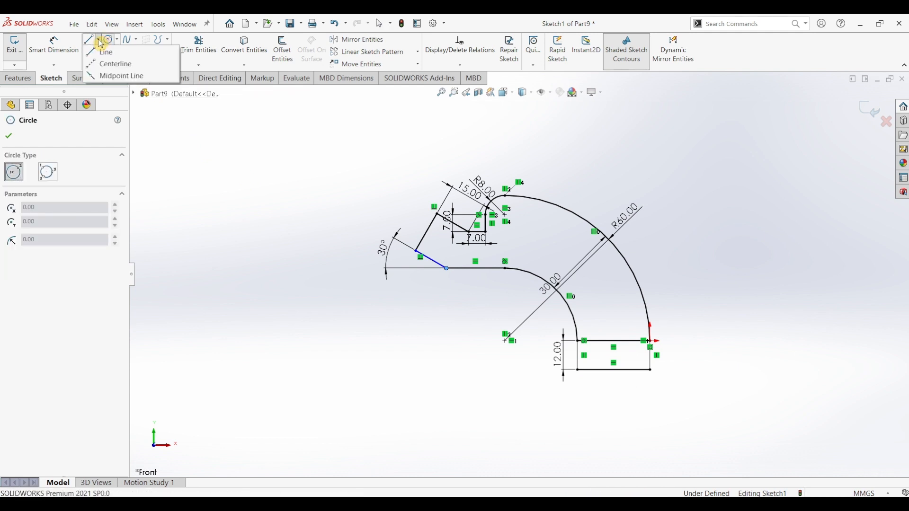
click(104, 63)
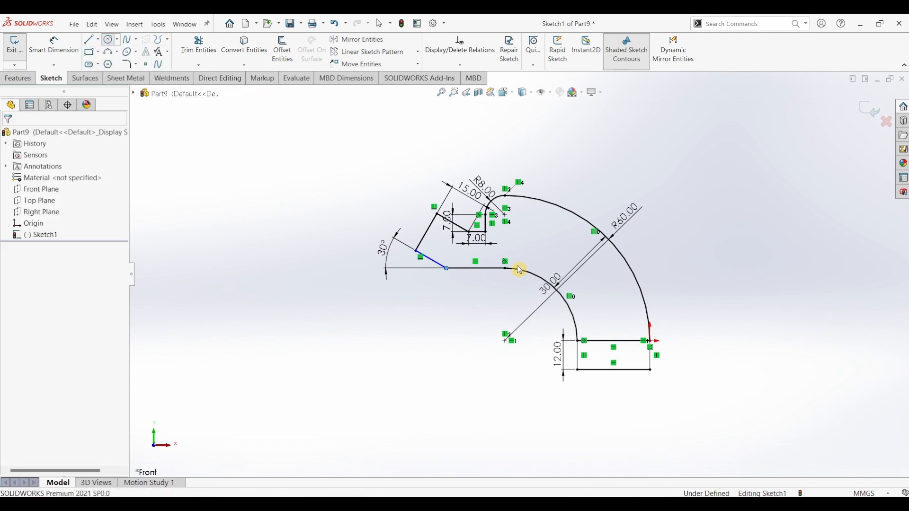
click(446, 269)
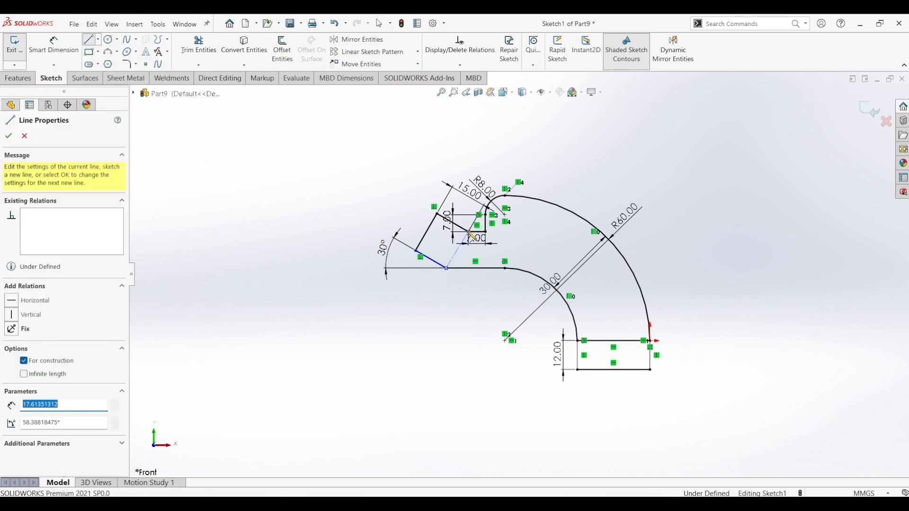
click(470, 234)
key(Escape)
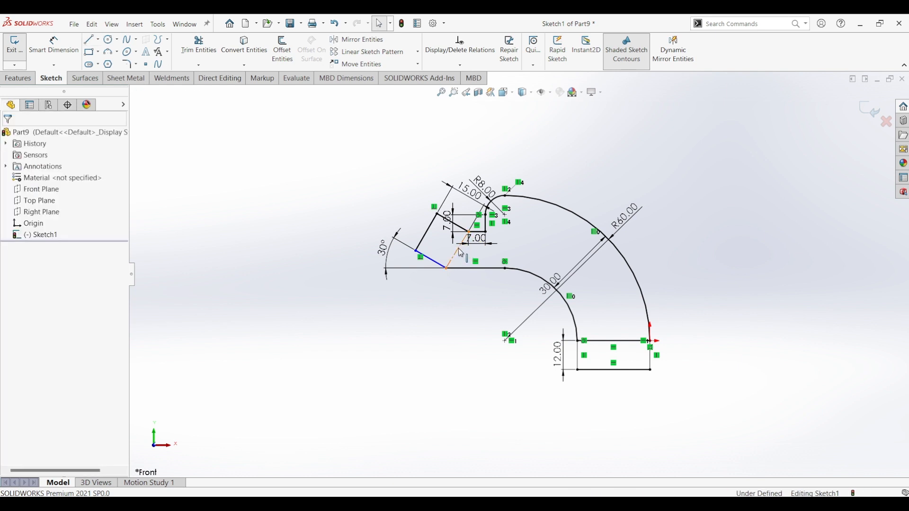
click(459, 249)
ctrl+click(425, 234)
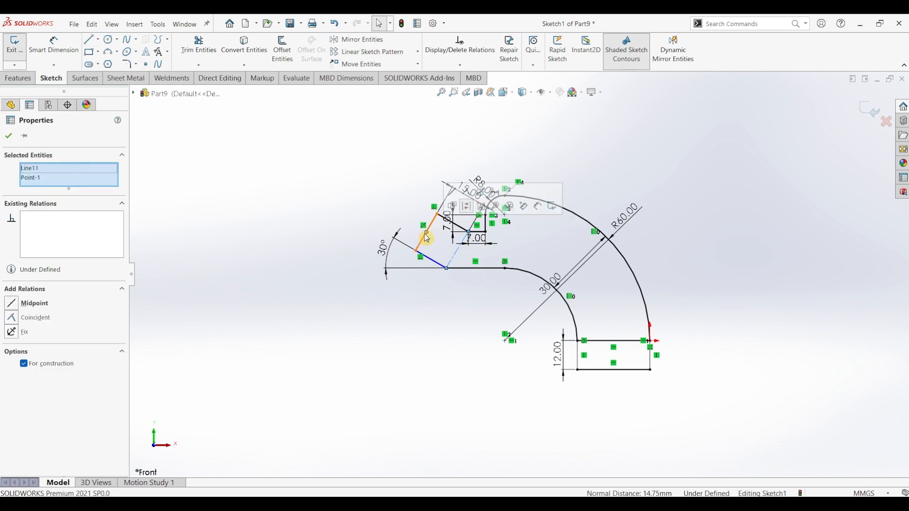
click(467, 206)
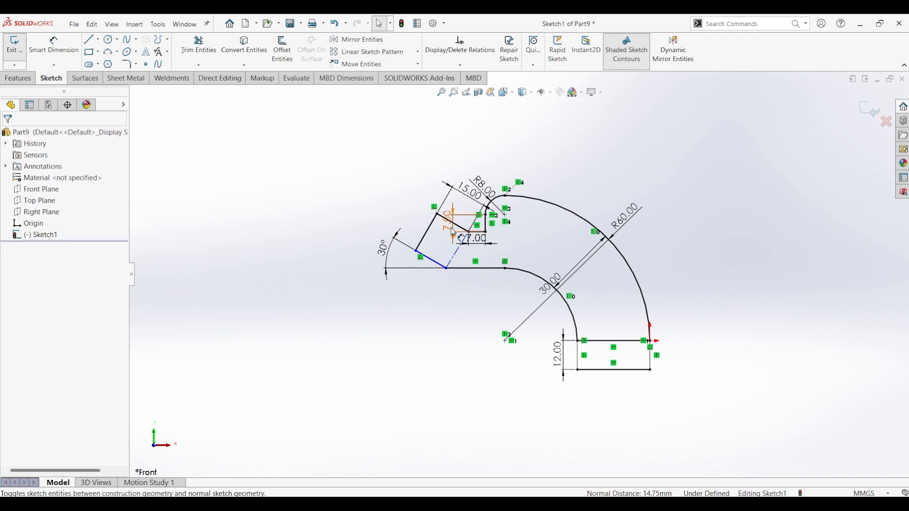
Make the centerline across the arm parallel to the arm's end line
click(429, 240)
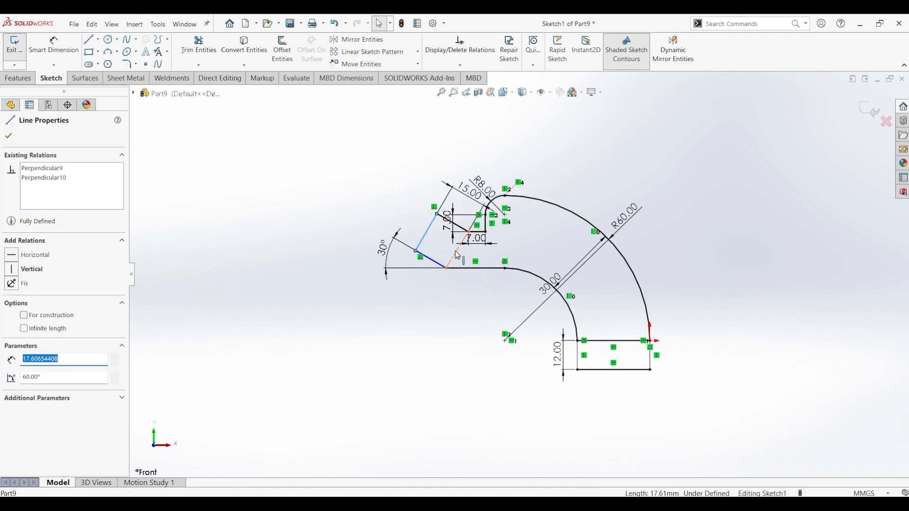
ctrl+click(459, 255)
click(540, 212)
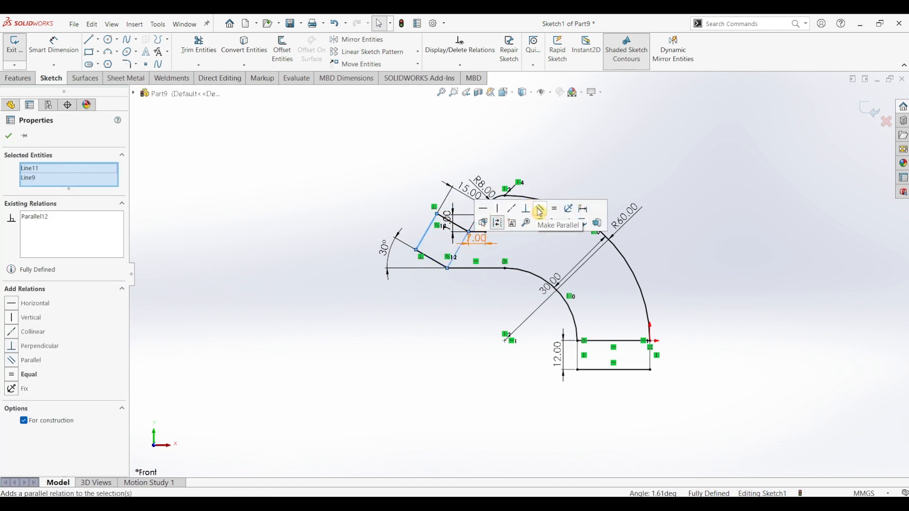
Sketch a circle about 8.5 mm in diameter centred on the 8 mm radius arc's centre
click(108, 40)
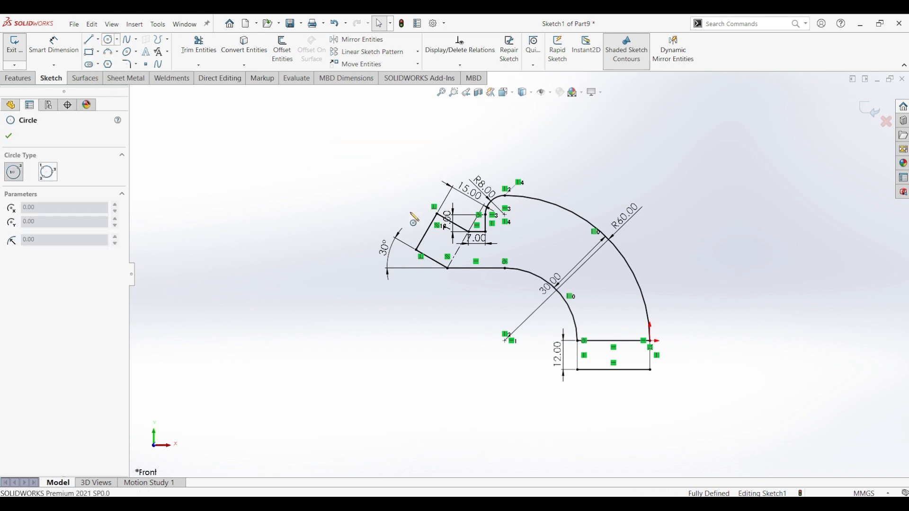
click(505, 214)
click(514, 210)
key(Escape)
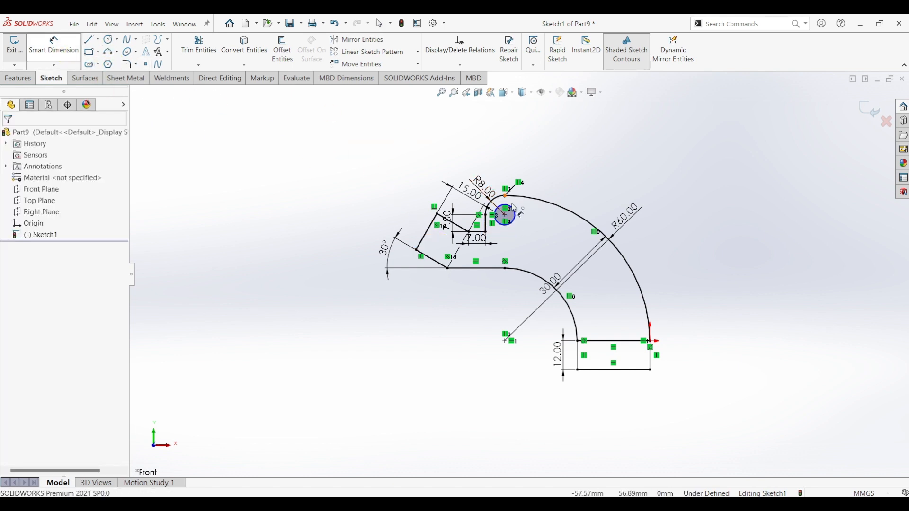
Dimension the diameter of the circle at the centre of the 8 mm radius arc to 8 mm
key(d)
click(514, 209)
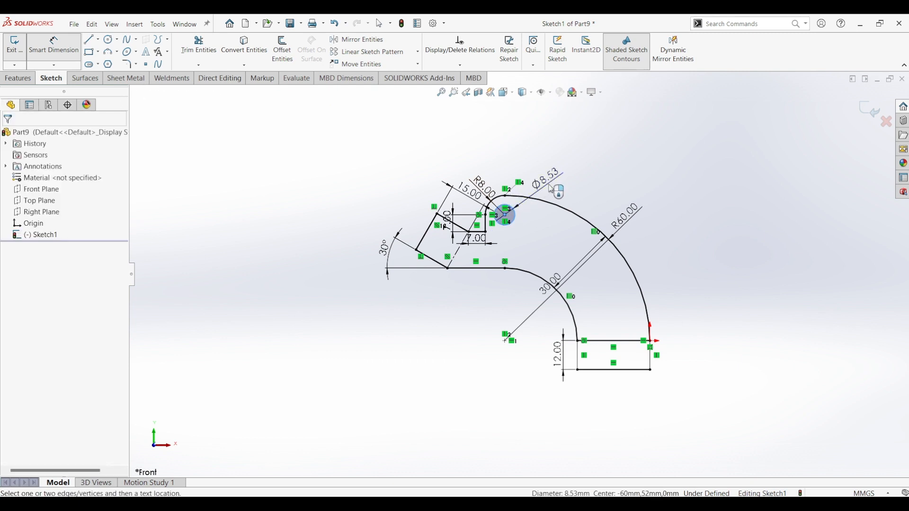
click(551, 189)
key(Return)
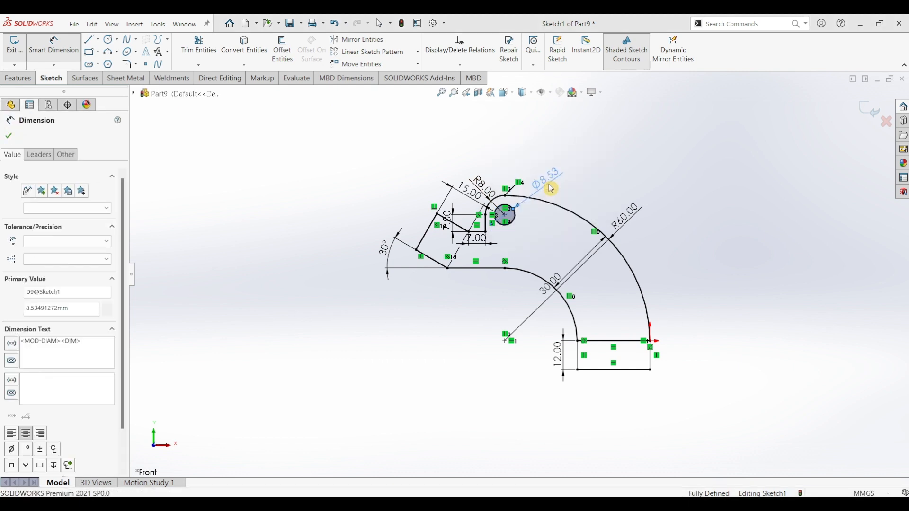
click(12, 142)
Extrude the rectangular region below the arcs by 70 mm using the Mid Plane end condition
click(18, 78)
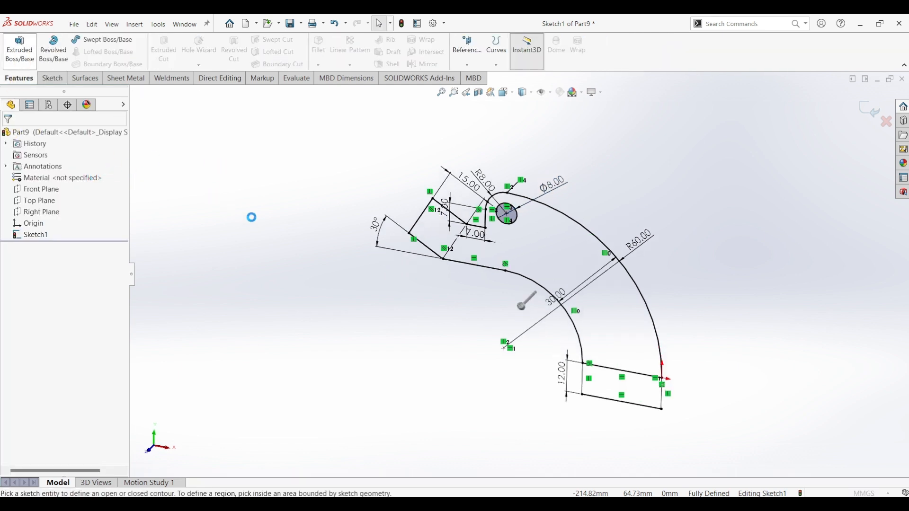
click(86, 204)
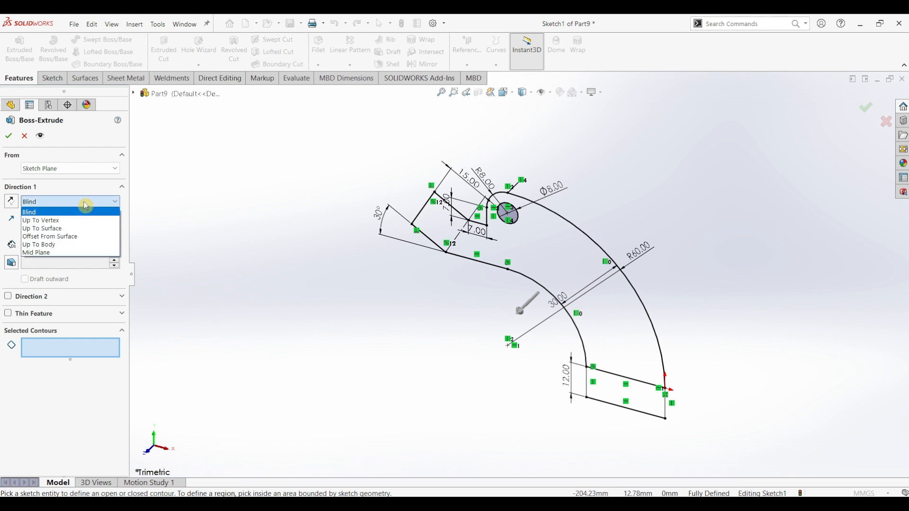
click(59, 254)
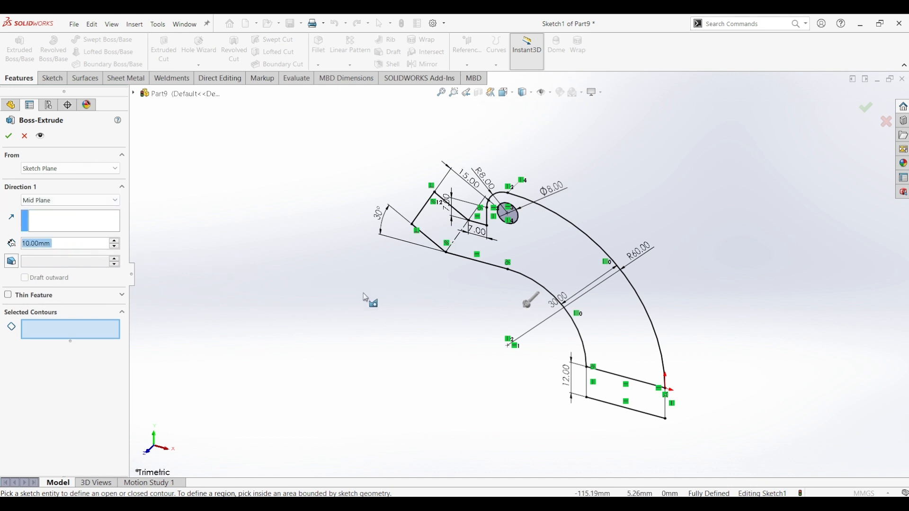
click(610, 396)
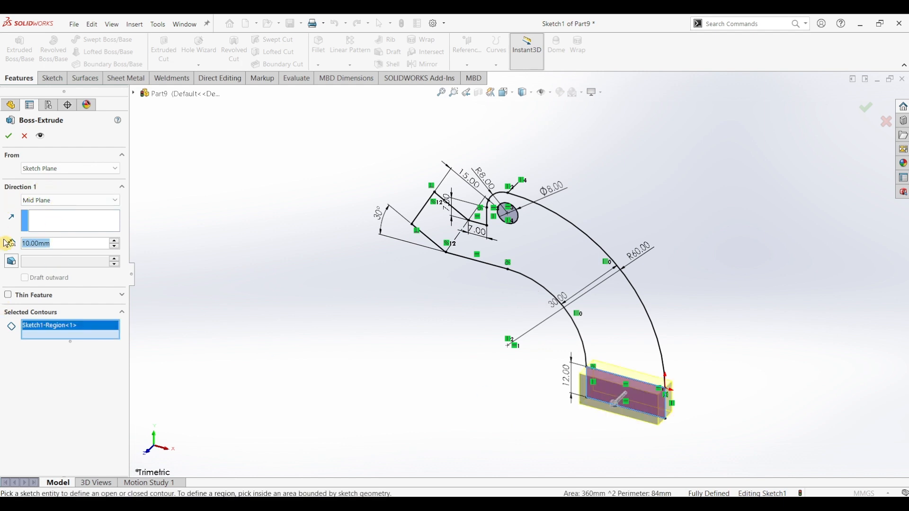
text(70)
key(Return)
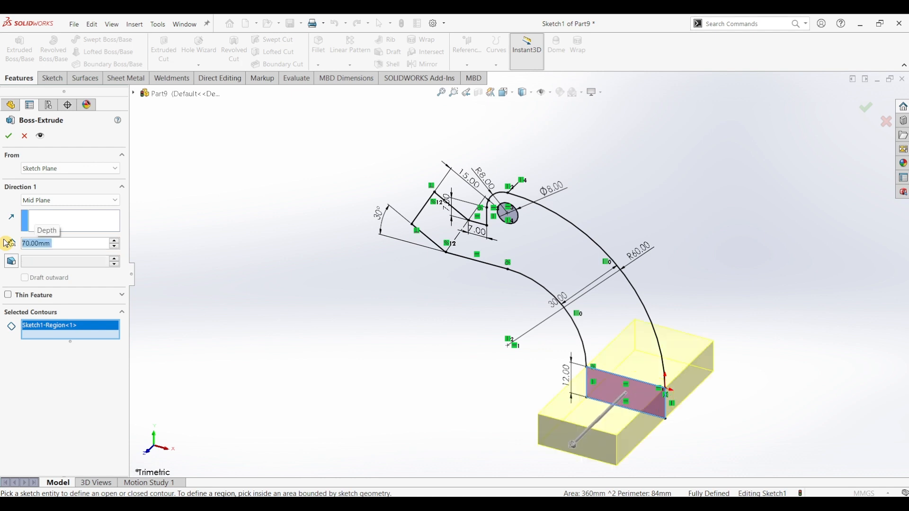
click(8, 137)
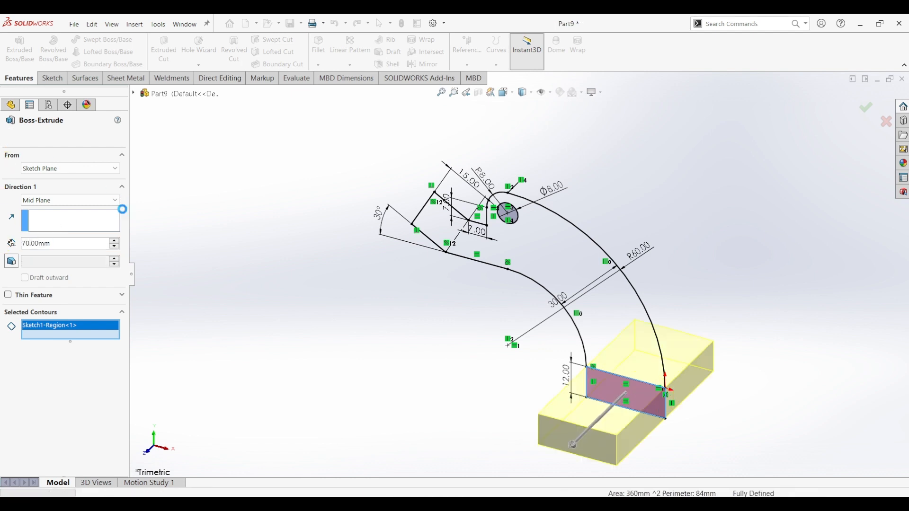
Extrude the curved arm region of the same profile sketch by 50 mm with Mid Plane, leaving the circular hole open
click(5, 247)
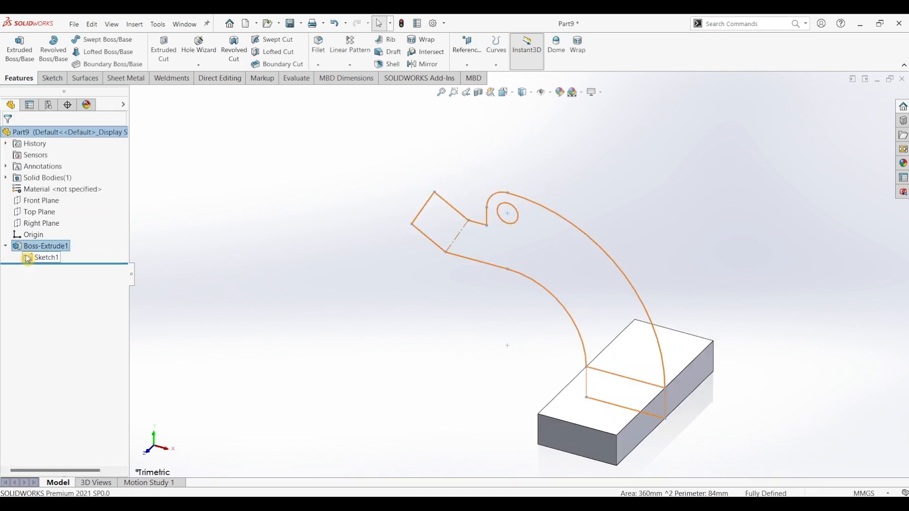
click(32, 258)
click(19, 58)
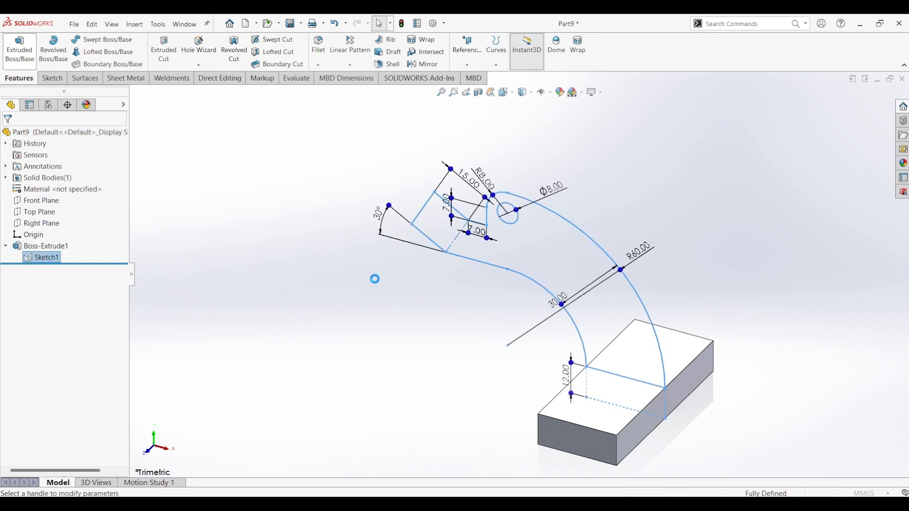
click(490, 291)
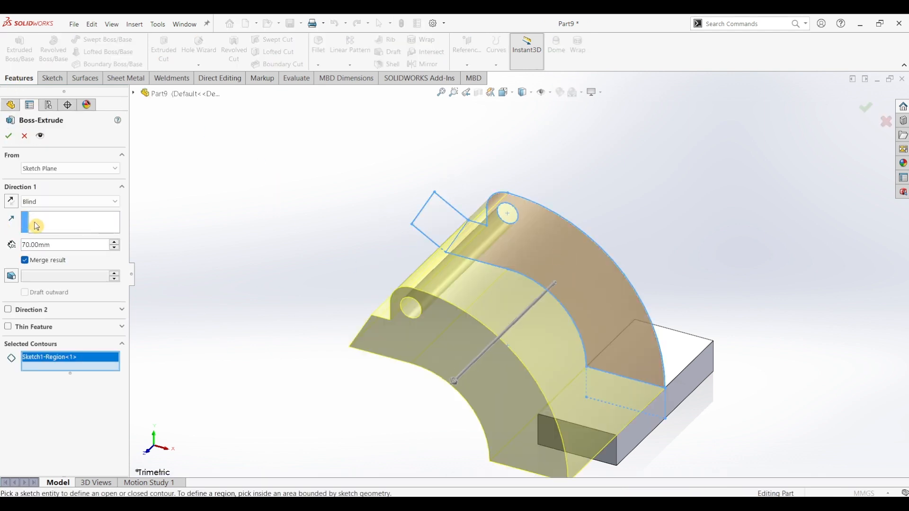
click(57, 203)
click(47, 261)
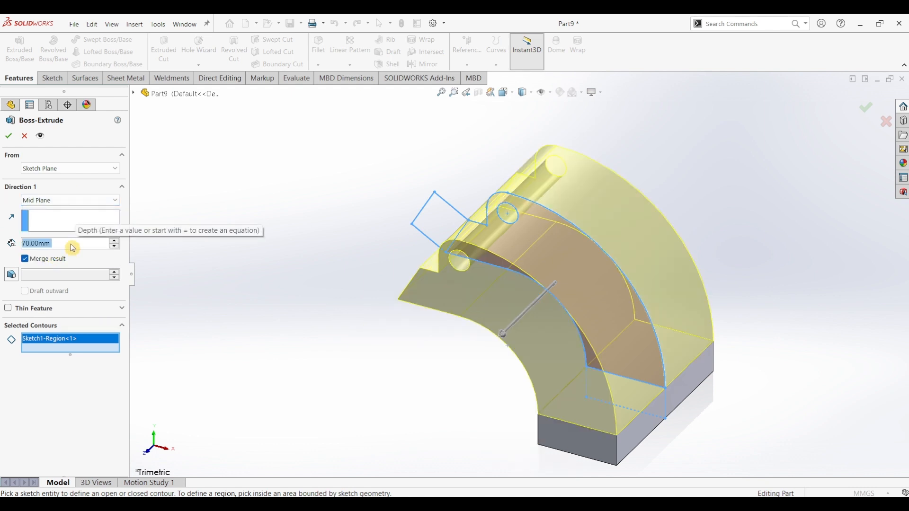
text(15)
key(Return)
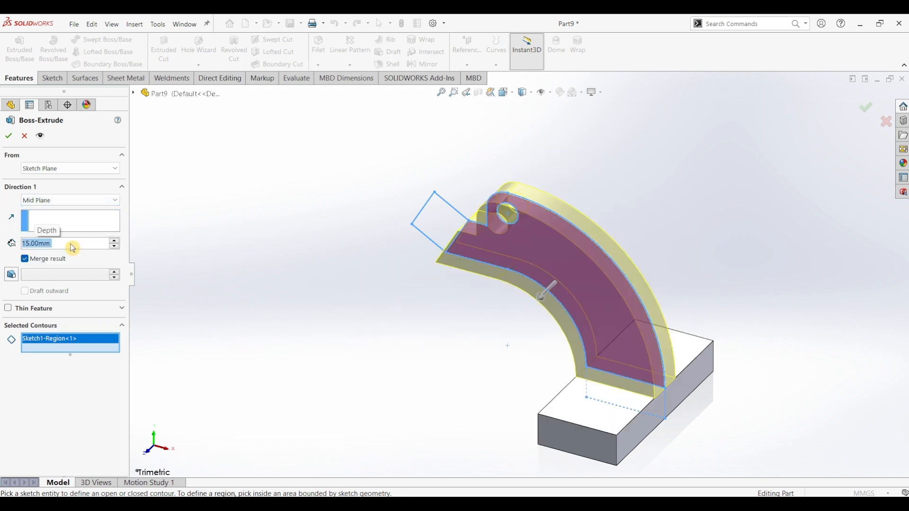
text(50)
key(Return)
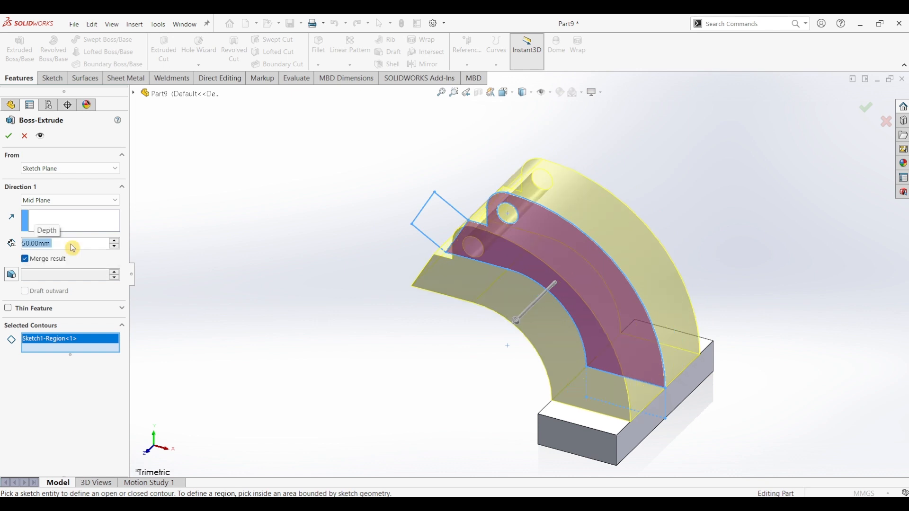
click(9, 138)
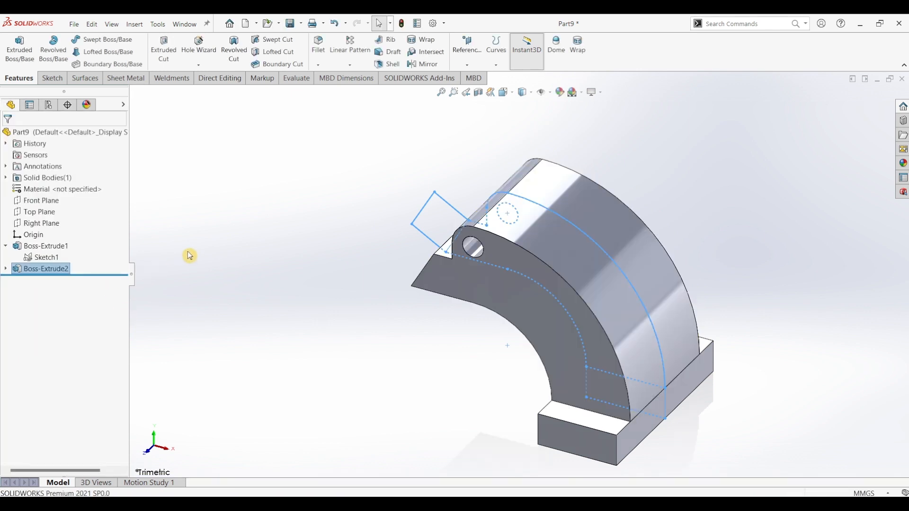
Extrude the angled end rectangle of the profile sketch by 50 mm with the Mid Plane end condition
click(41, 258)
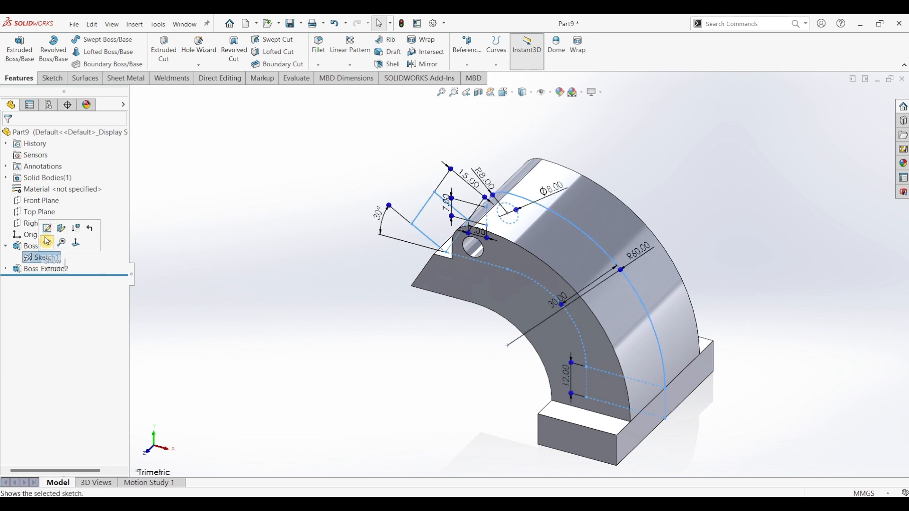
click(213, 218)
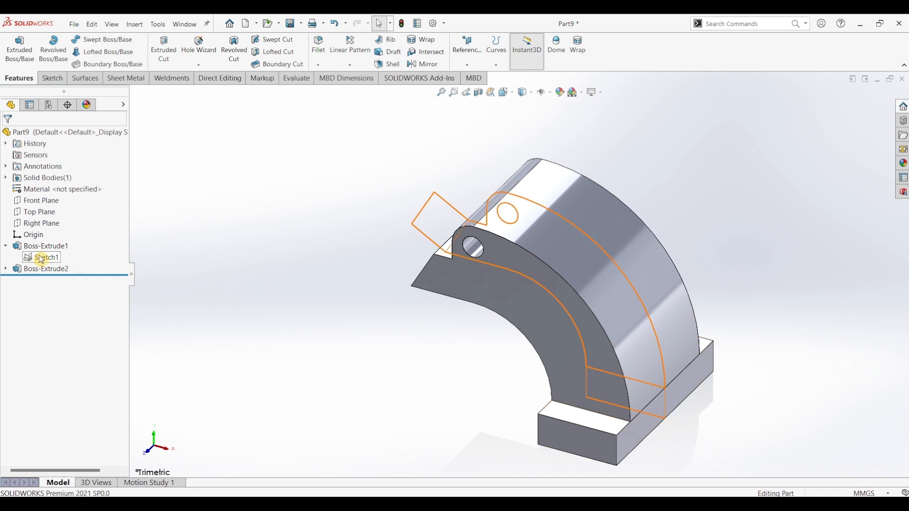
click(41, 258)
click(29, 53)
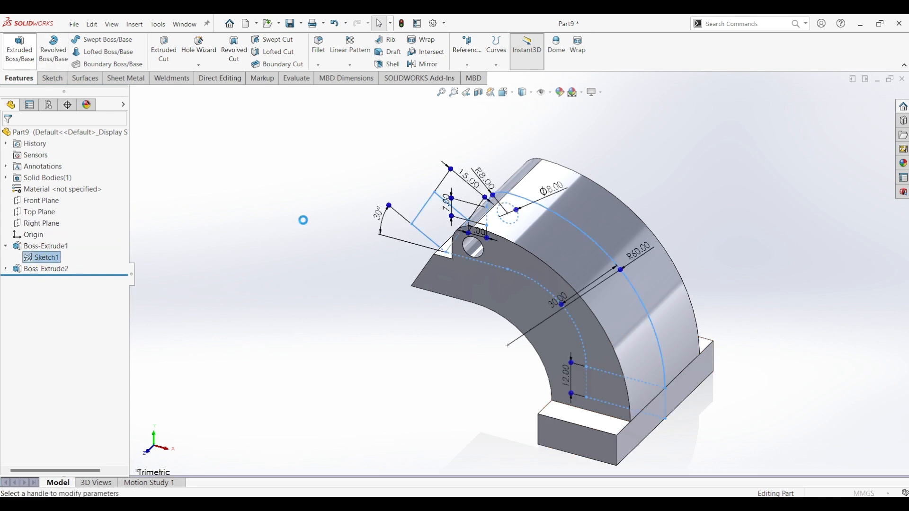
click(436, 218)
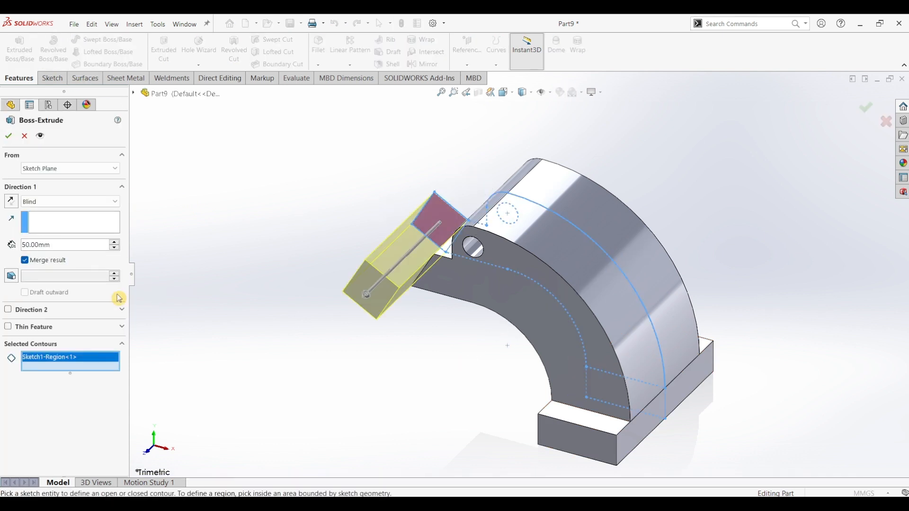
click(71, 201)
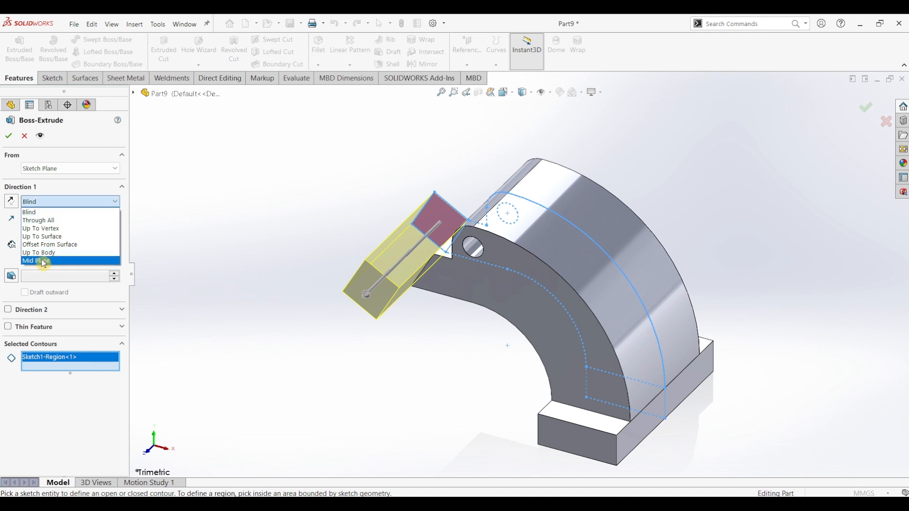
click(57, 256)
click(9, 136)
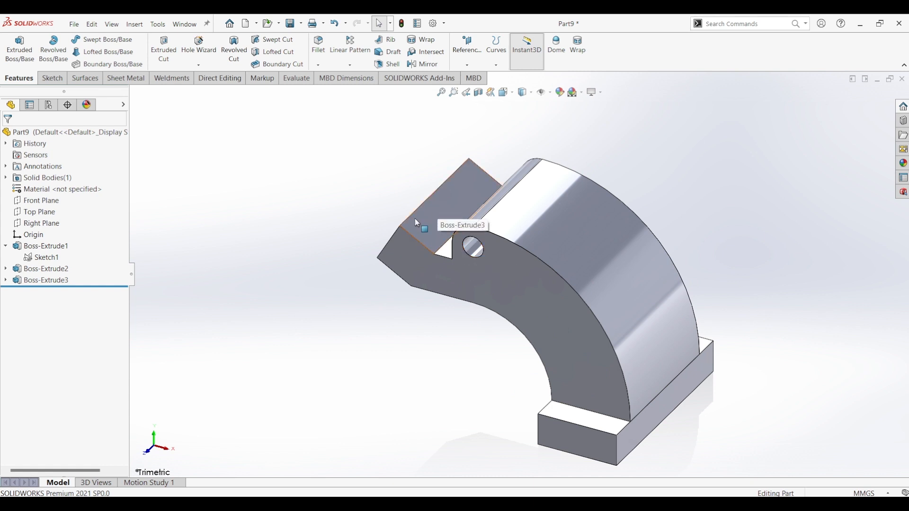
Sketch an outward three-point semicircular arc of 25 mm radius on the angled end's upper face, spanning its two outer corners
click(448, 199)
click(52, 78)
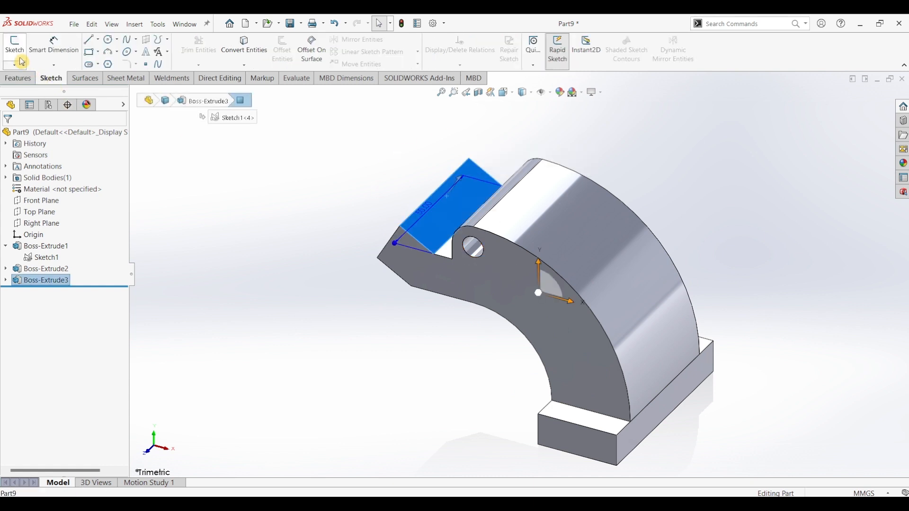
click(16, 47)
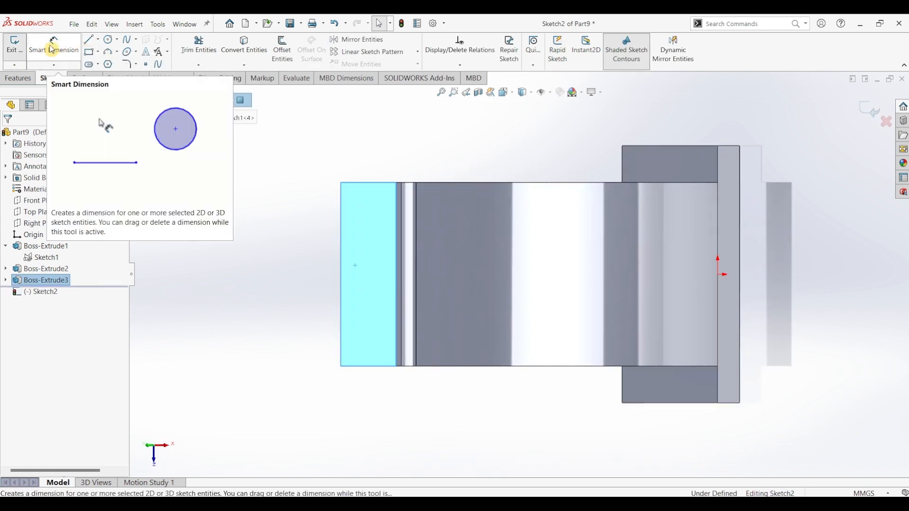
click(108, 51)
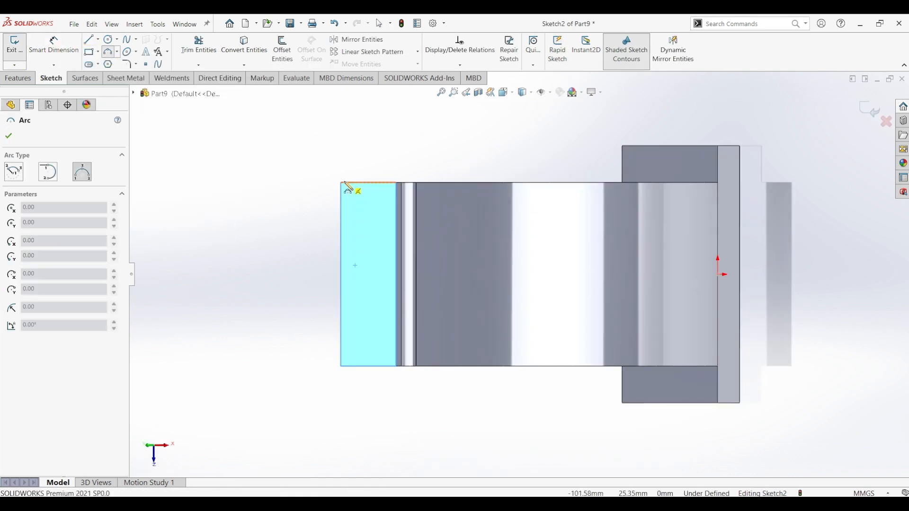
click(341, 183)
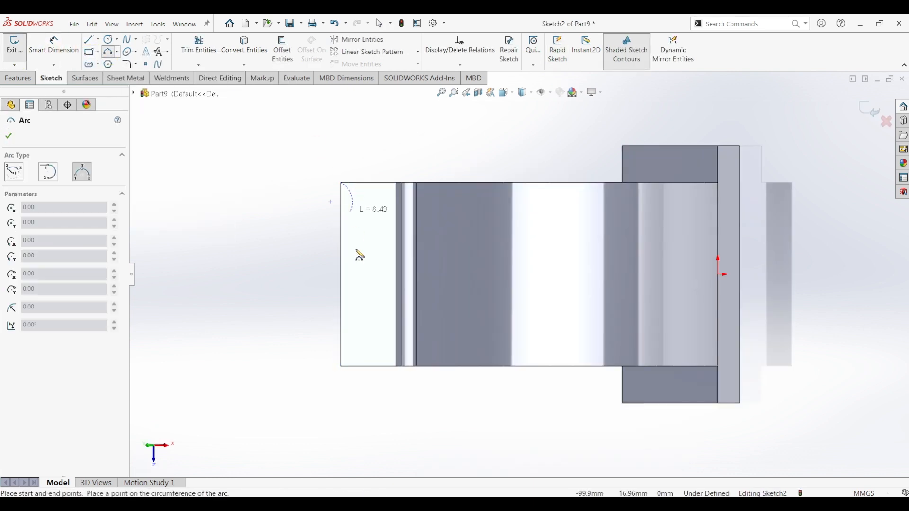
click(342, 368)
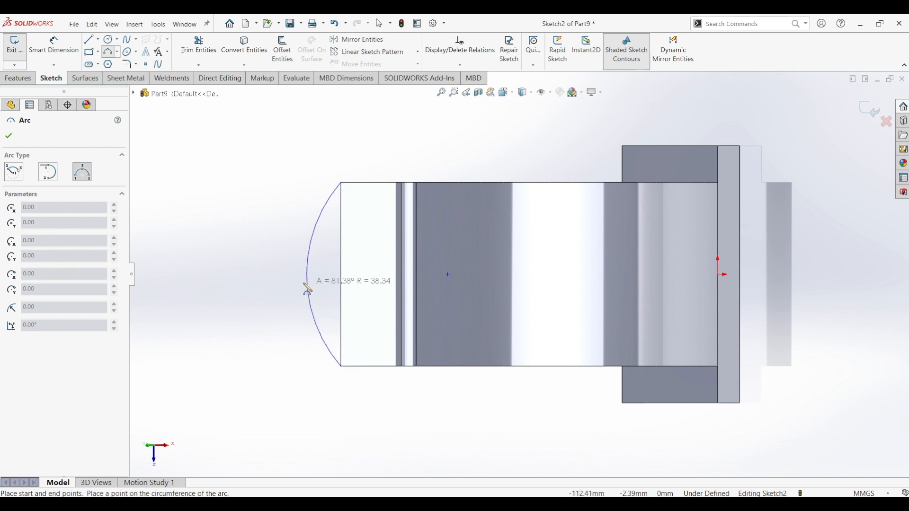
click(251, 279)
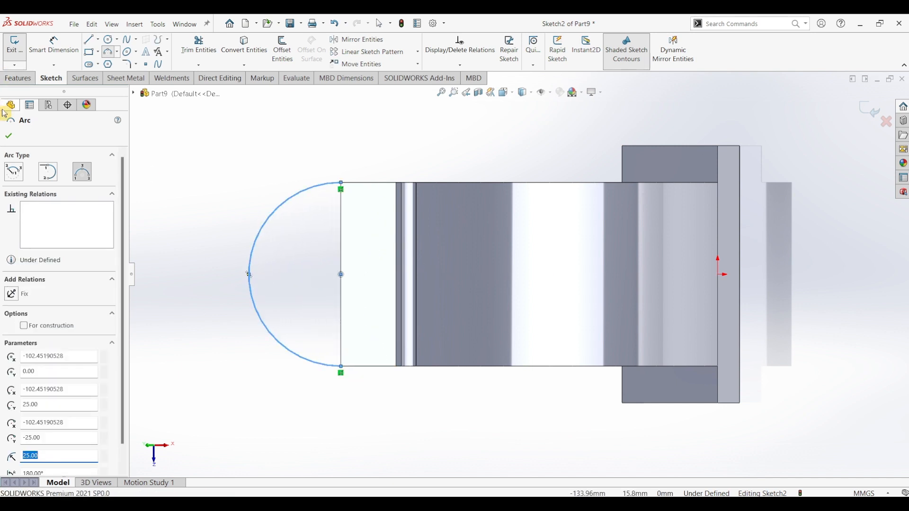
click(9, 137)
Dimension the radius of the semicircular arc as 25 mm
click(54, 45)
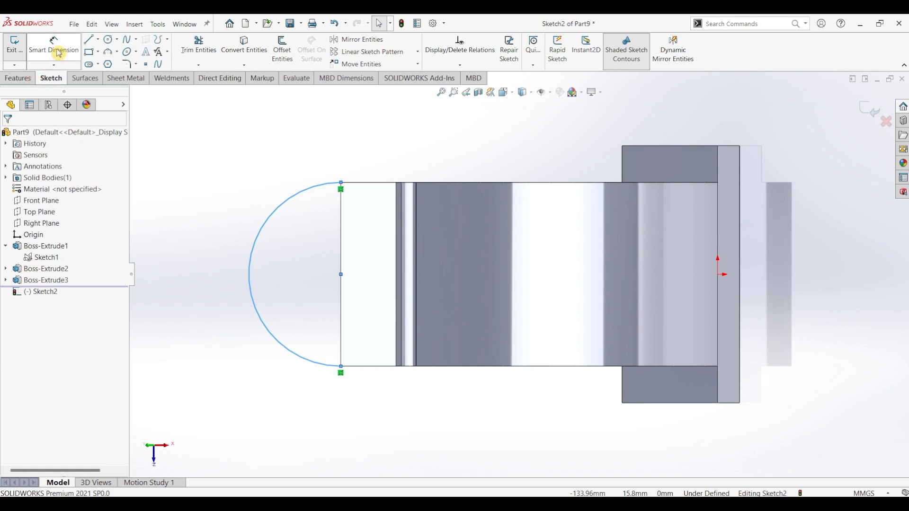
click(289, 205)
click(269, 165)
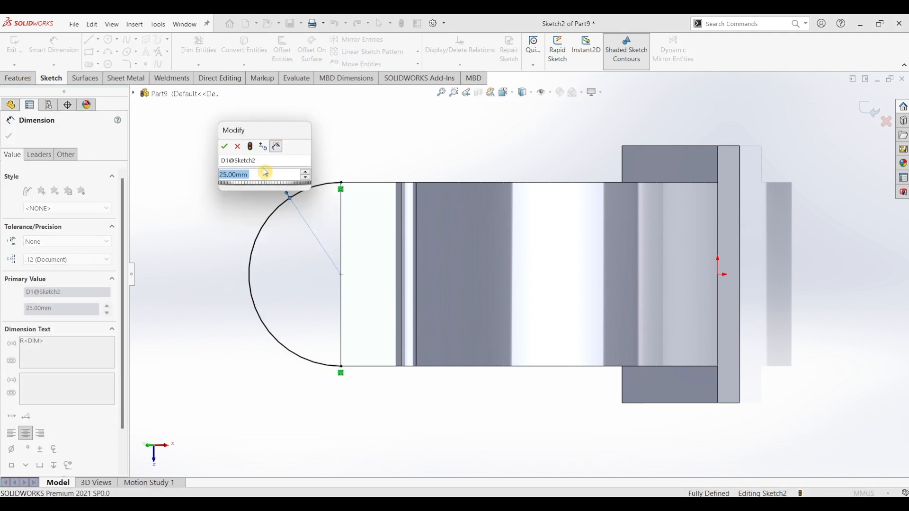
click(227, 149)
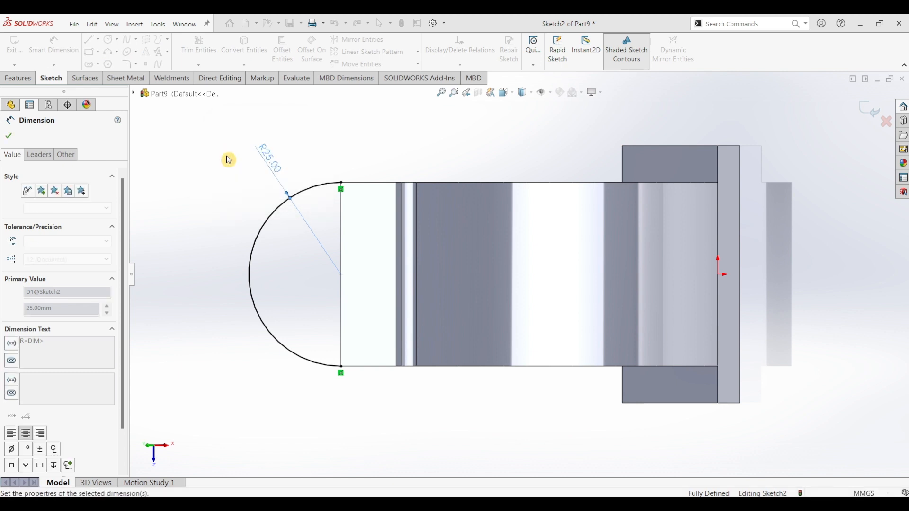
Close the semicircular profile with a straight line between the arc's two endpoints along the face's outer edge
click(11, 79)
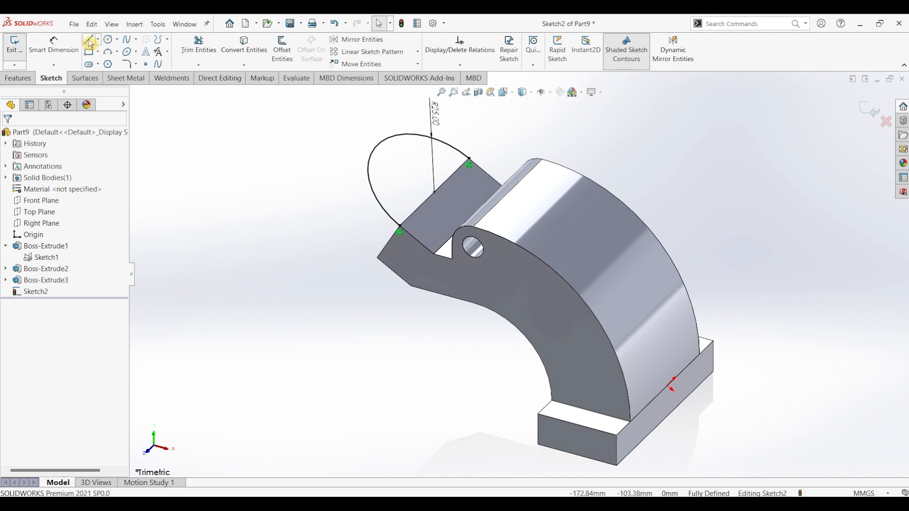
click(89, 39)
click(469, 160)
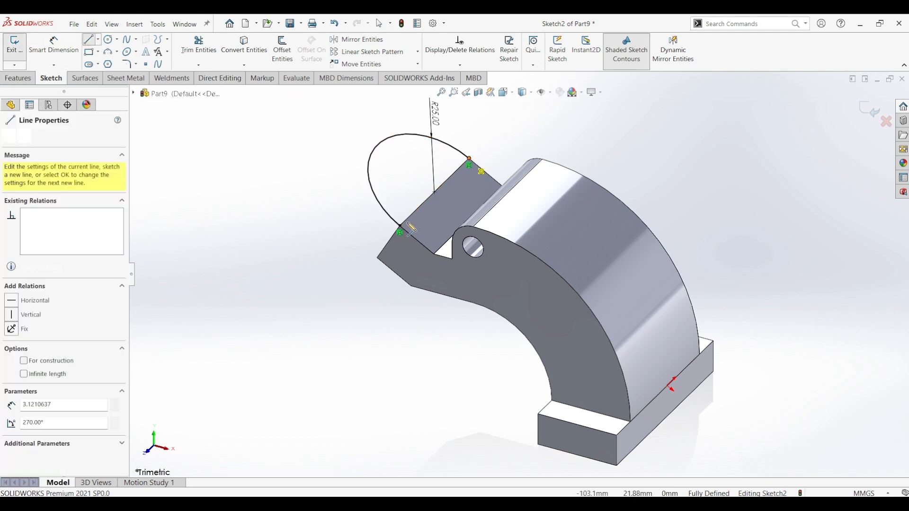
click(400, 227)
key(Escape)
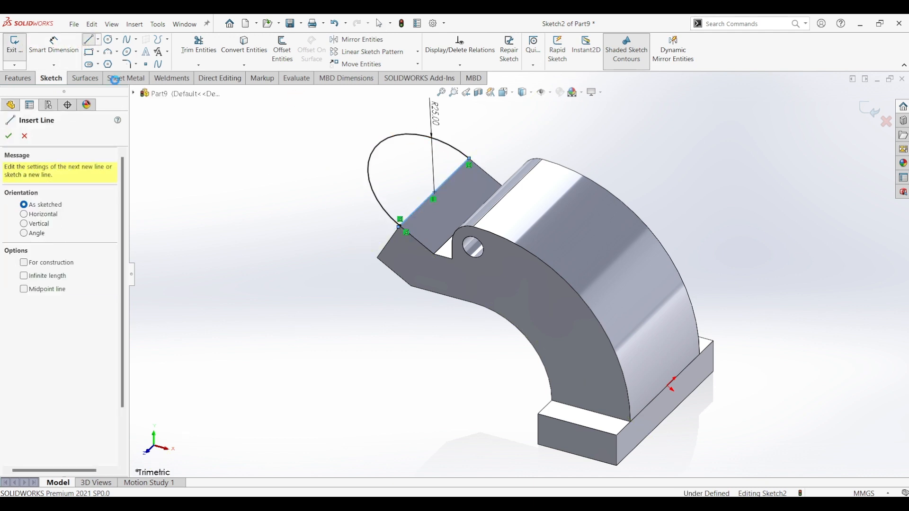
key(Escape)
Extrude the semicircular profile with the Up To Surface end condition to the underside face of the angled end
click(18, 78)
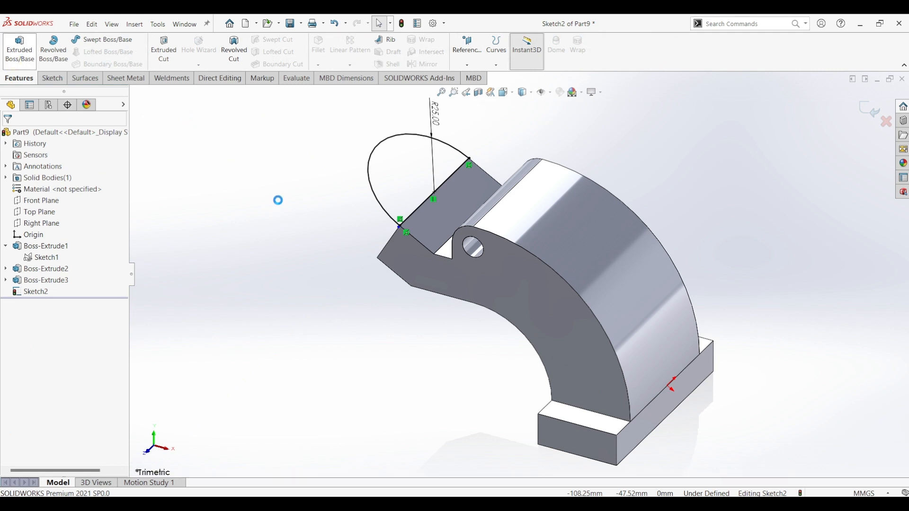
click(396, 183)
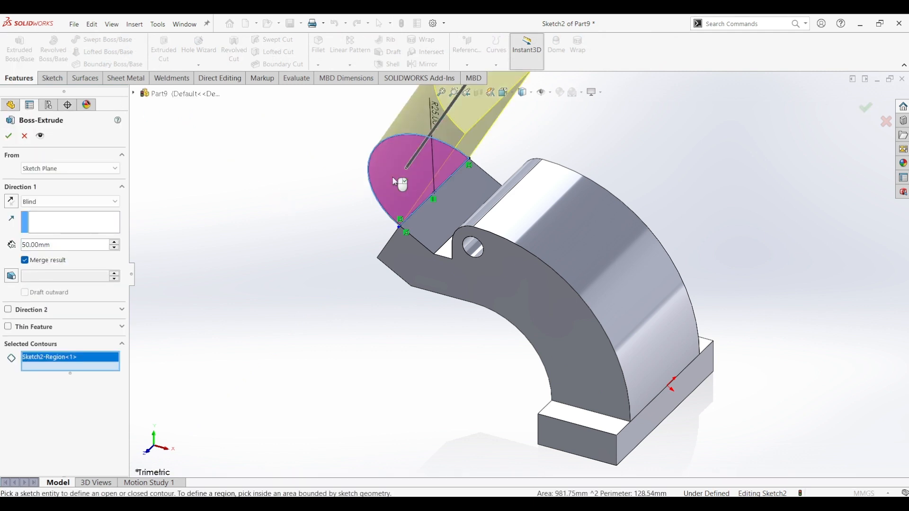
click(47, 202)
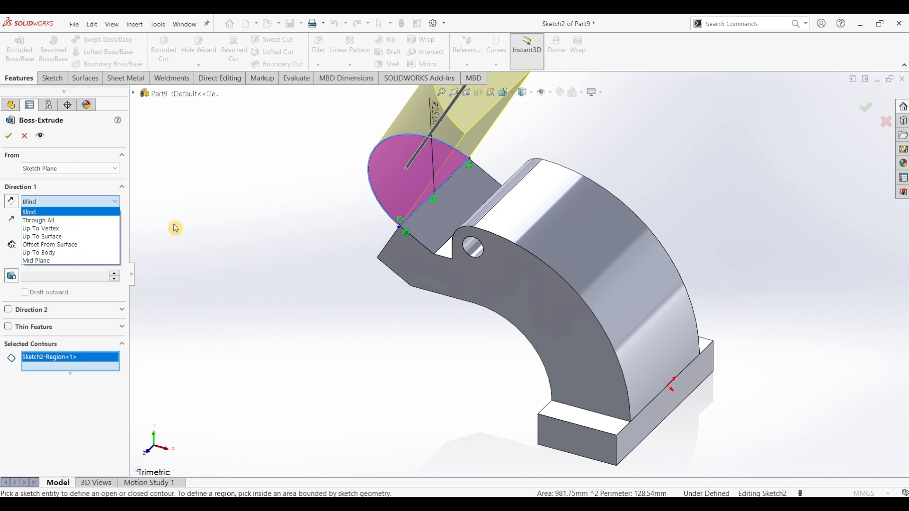
click(214, 265)
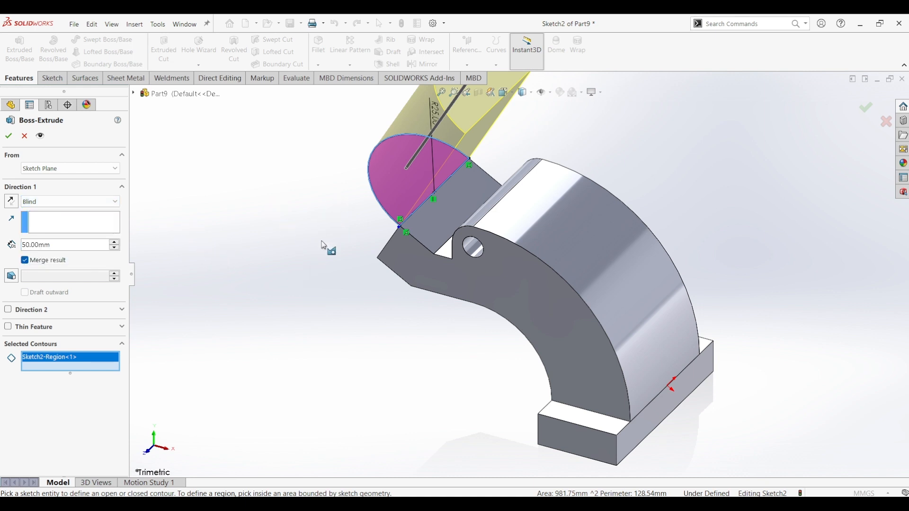
middle_drag(321, 252, 375, 176)
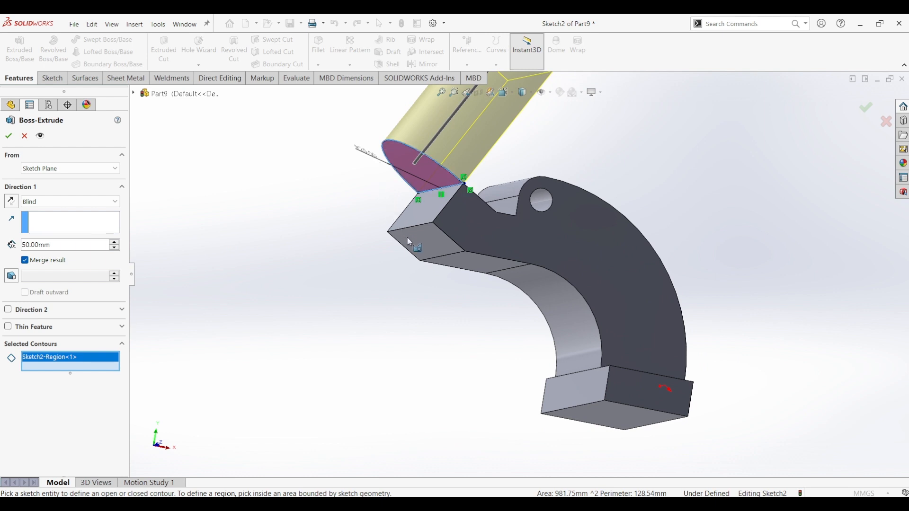
click(56, 202)
click(57, 238)
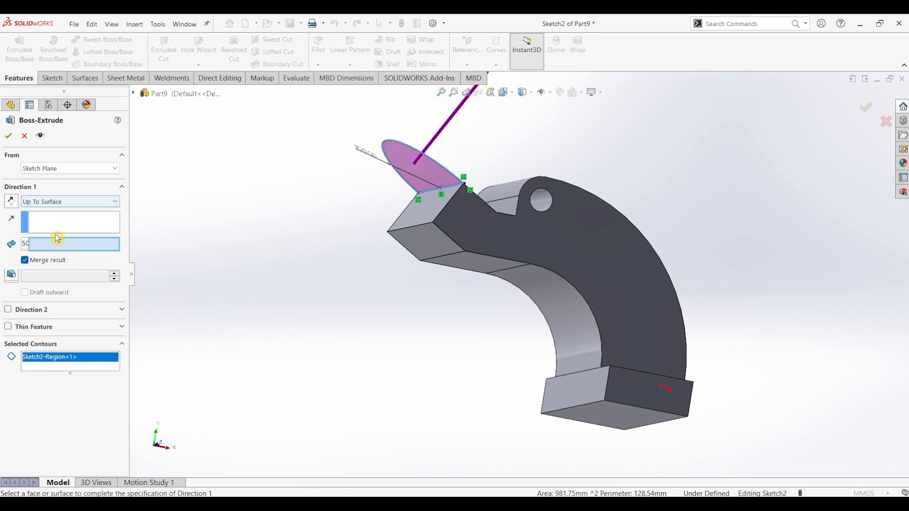
click(435, 244)
click(14, 135)
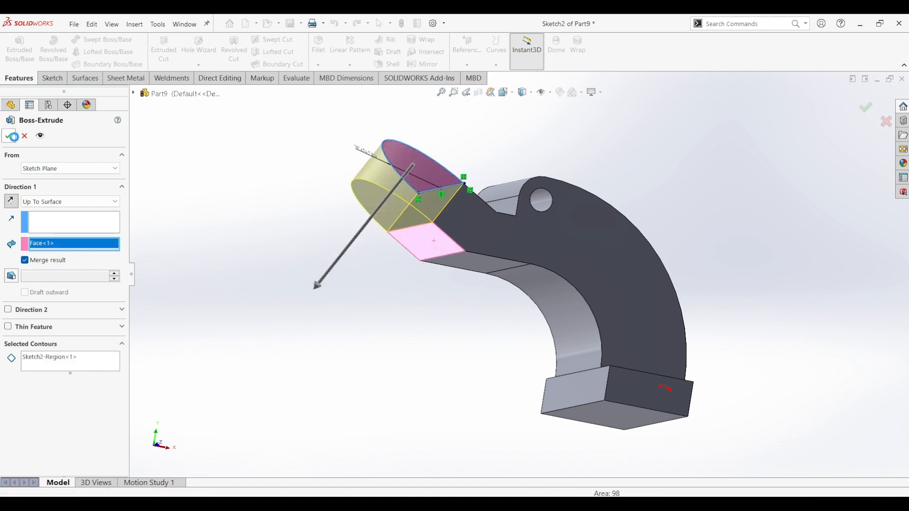
click(386, 306)
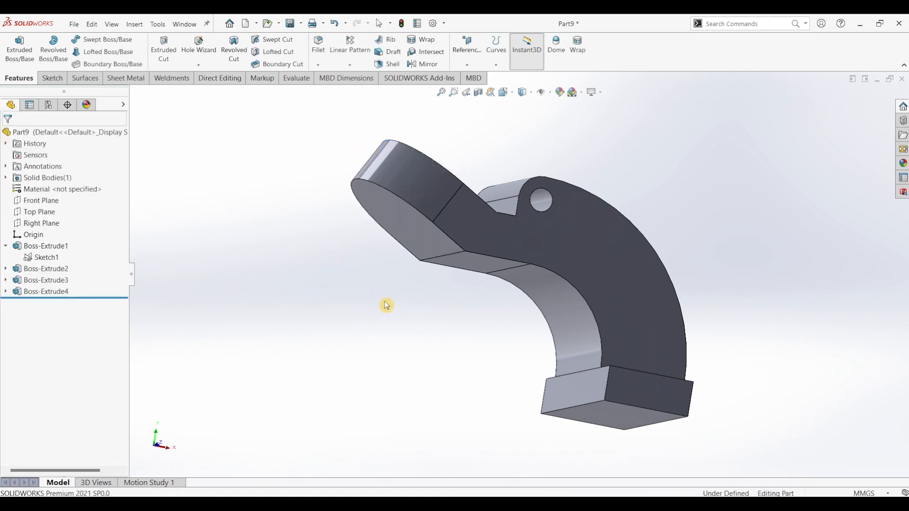
Start a new sketch on the upper face of the angled end
middle_drag(386, 306, 316, 371)
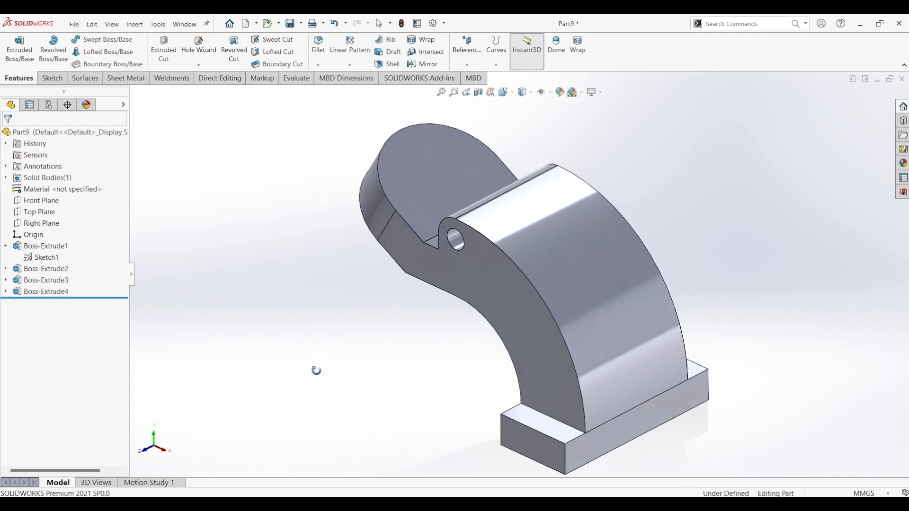
click(417, 149)
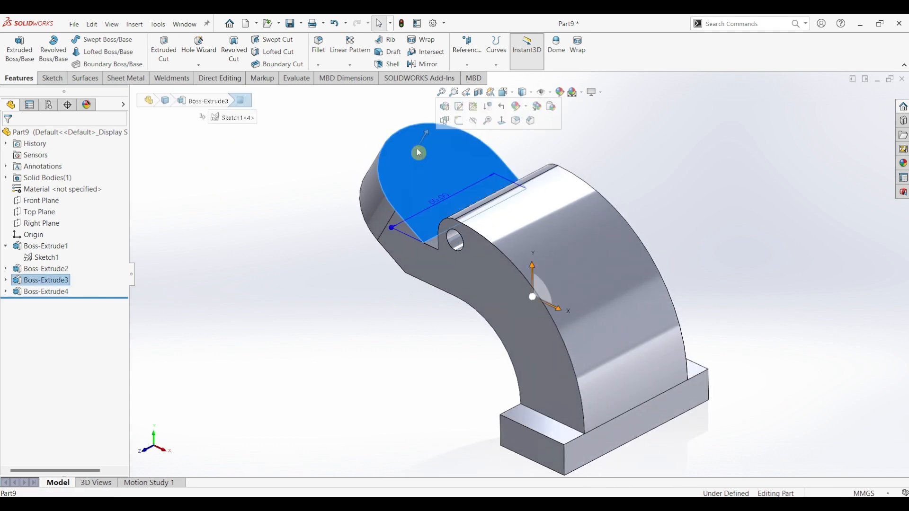
click(48, 81)
click(14, 45)
click(108, 43)
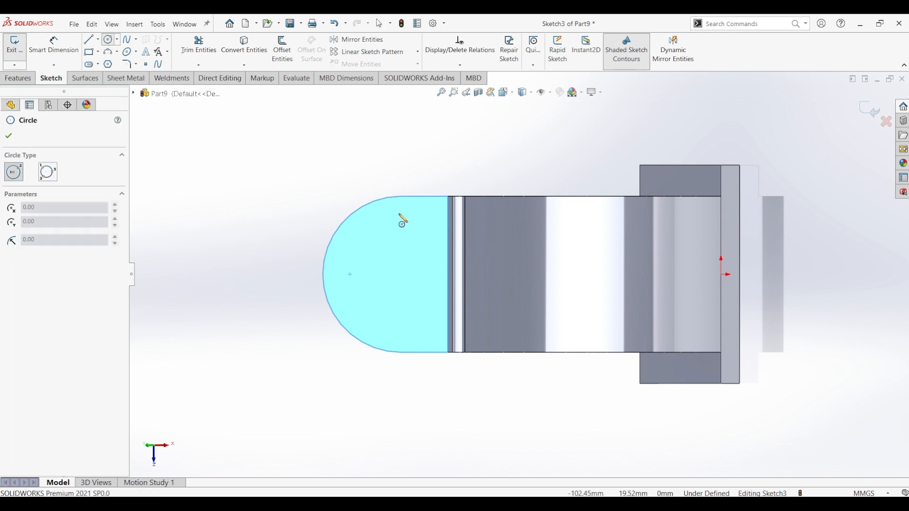
click(401, 274)
click(422, 296)
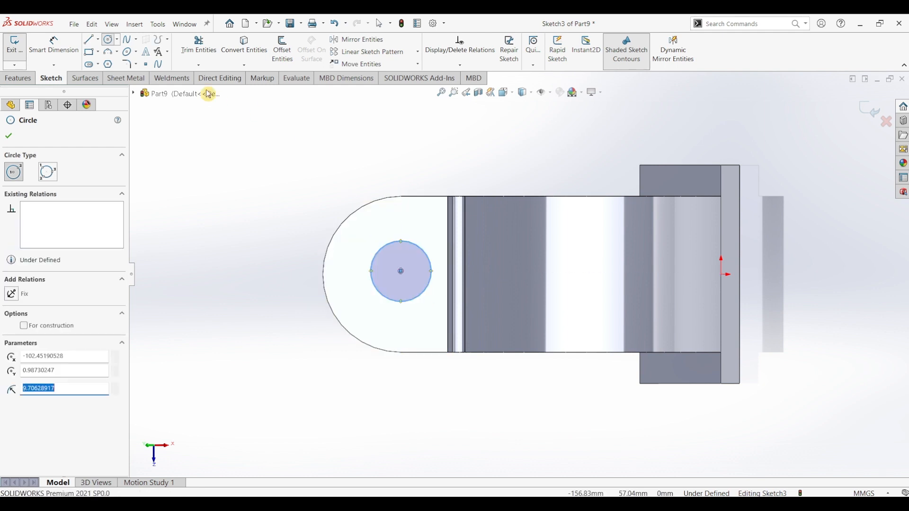
key(Escape)
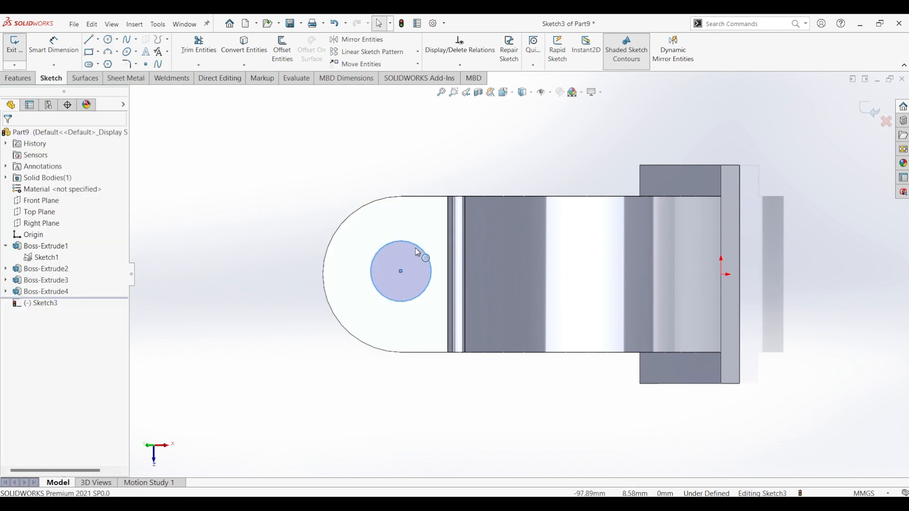
click(416, 248)
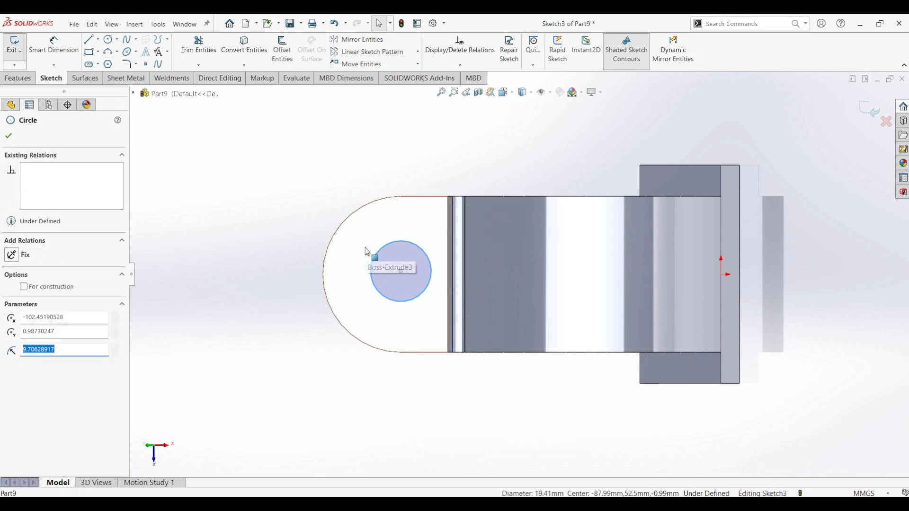
key(Delete)
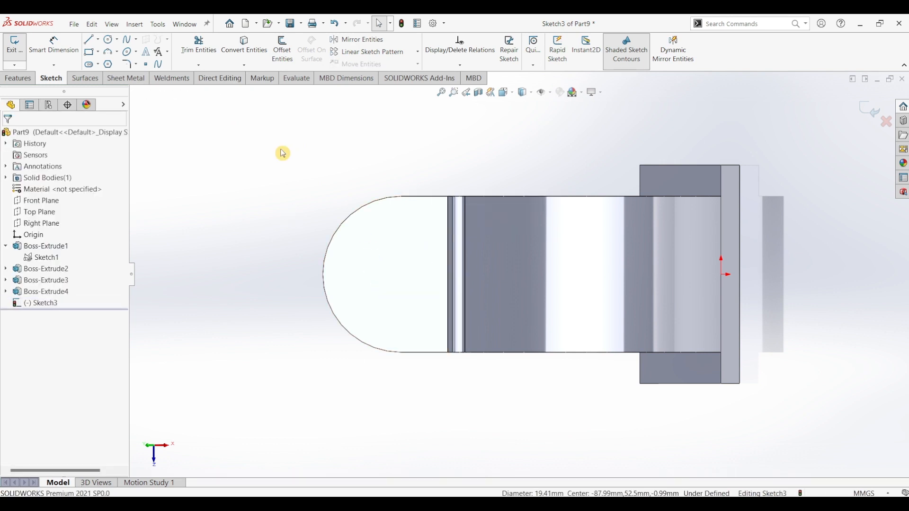
Sketch a circle at the centre of the rounded tip's arc and dimension its diameter as 16 mm
click(108, 40)
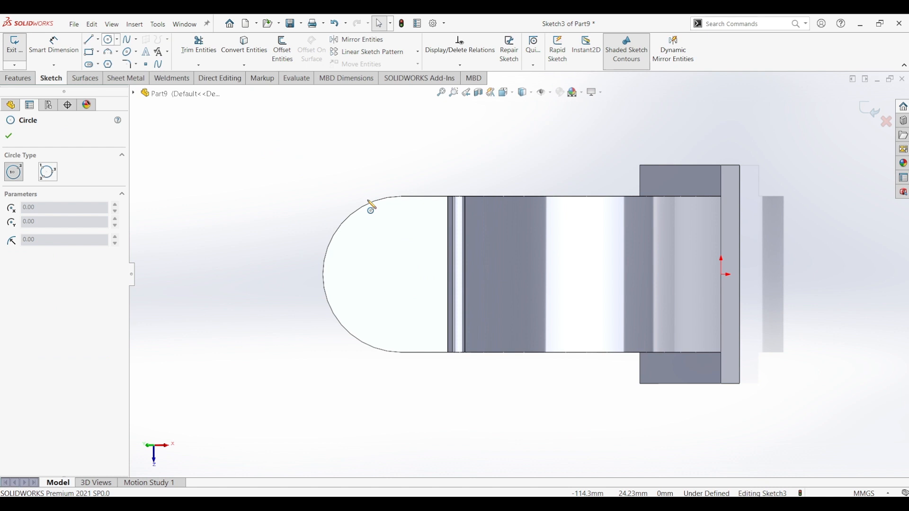
click(401, 274)
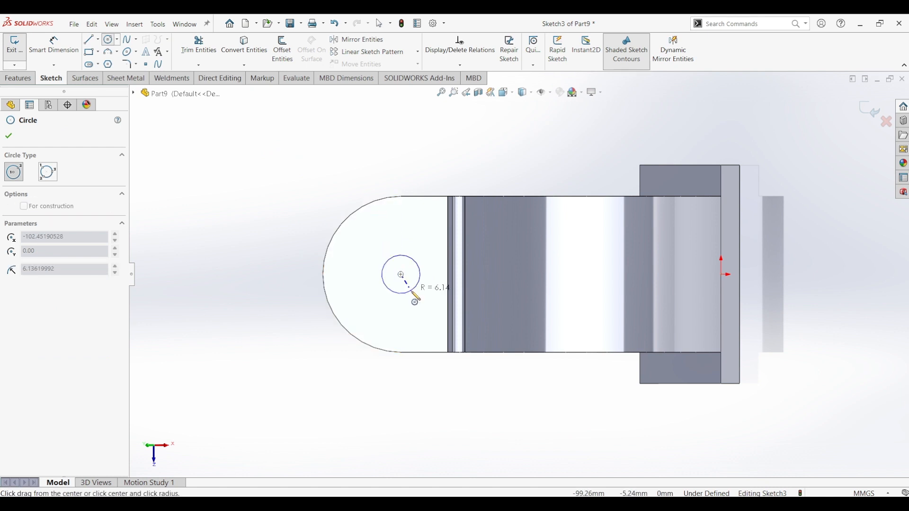
click(414, 305)
click(54, 45)
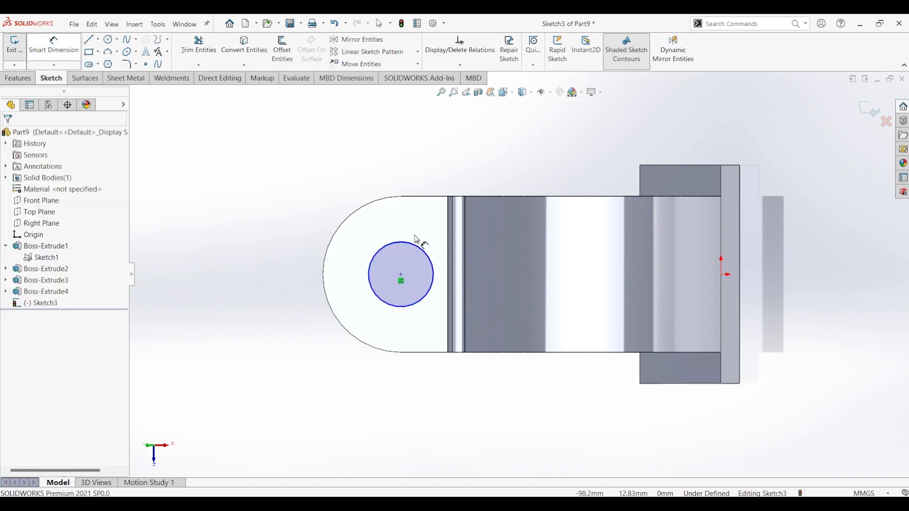
click(417, 246)
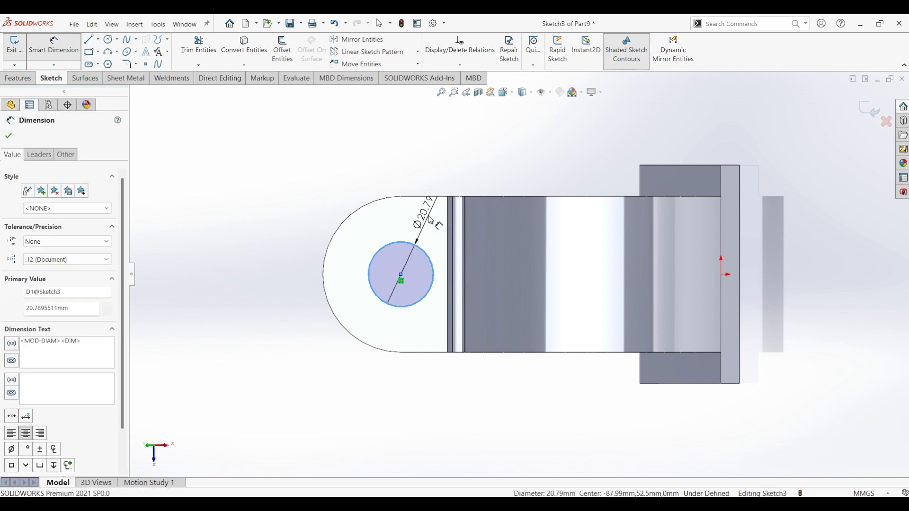
click(430, 216)
text(16)
key(Return)
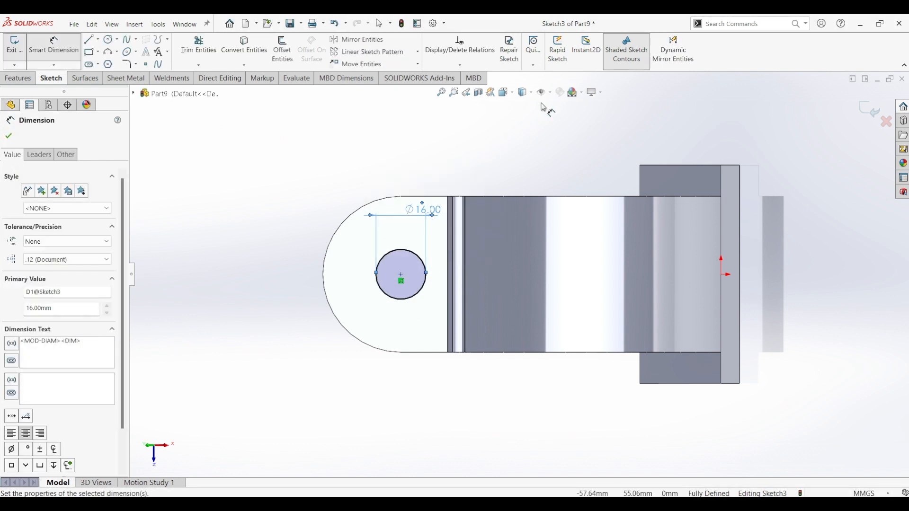
Cut the circle through the rounded end with an Extruded Cut using the Through All end condition
click(18, 78)
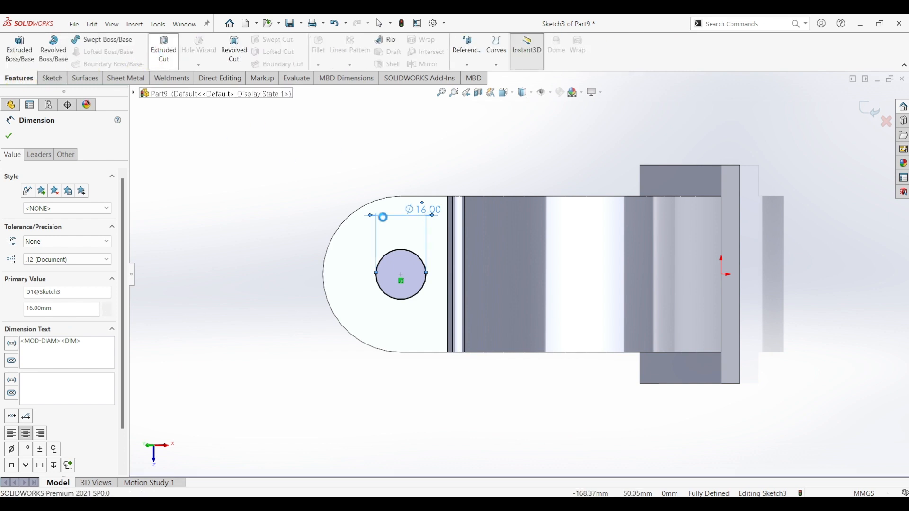
click(163, 49)
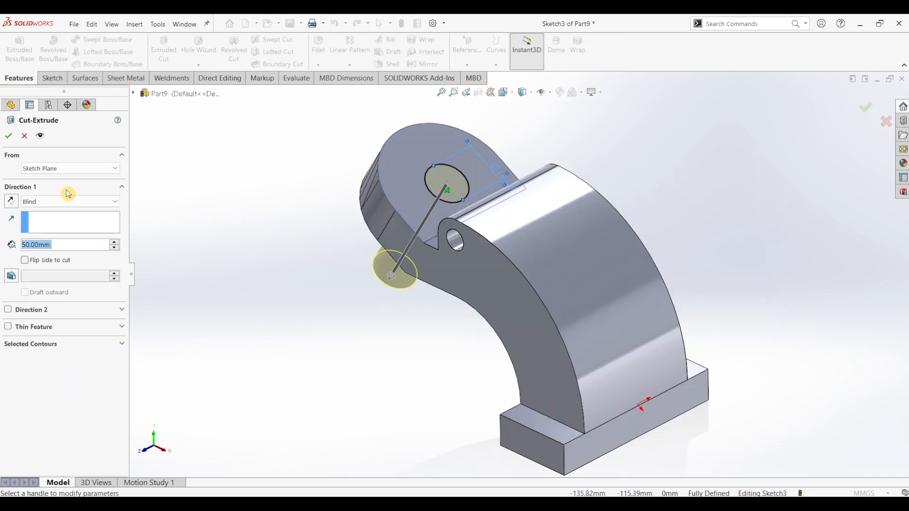
click(52, 202)
click(41, 219)
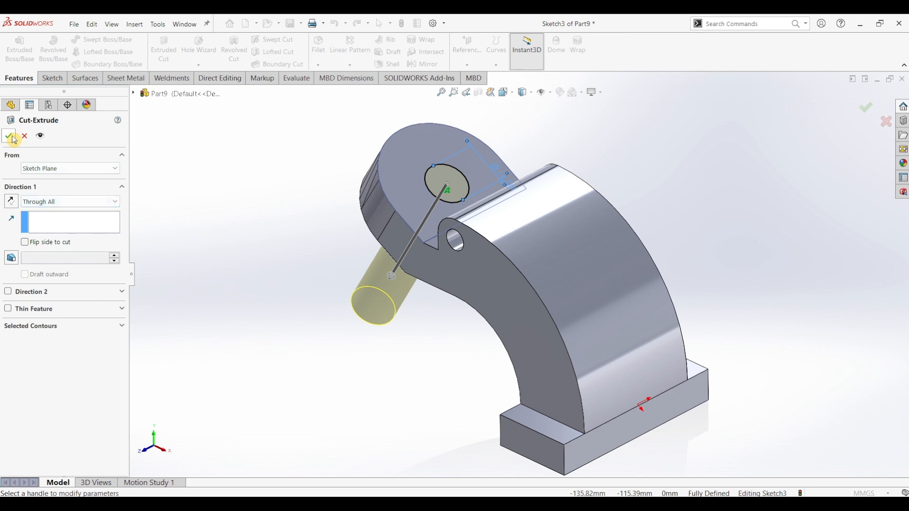
click(9, 136)
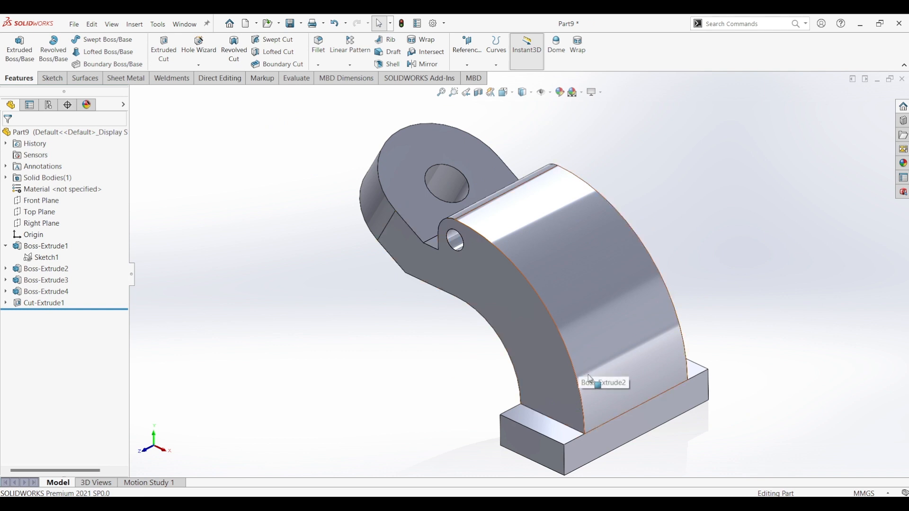
Sketch a corner rectangle about 29 mm wide and 34 mm high on the base's outer long side face, starting on its lower edge
click(688, 403)
click(51, 78)
click(21, 55)
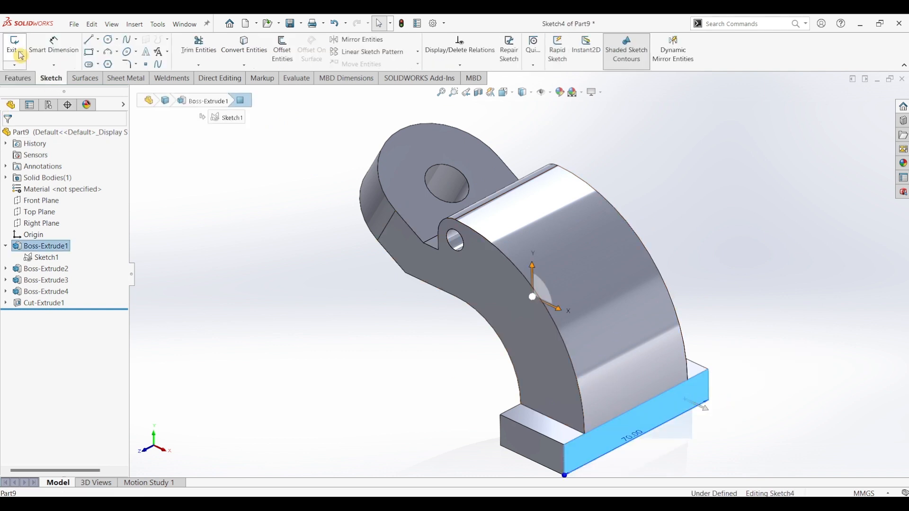
click(90, 52)
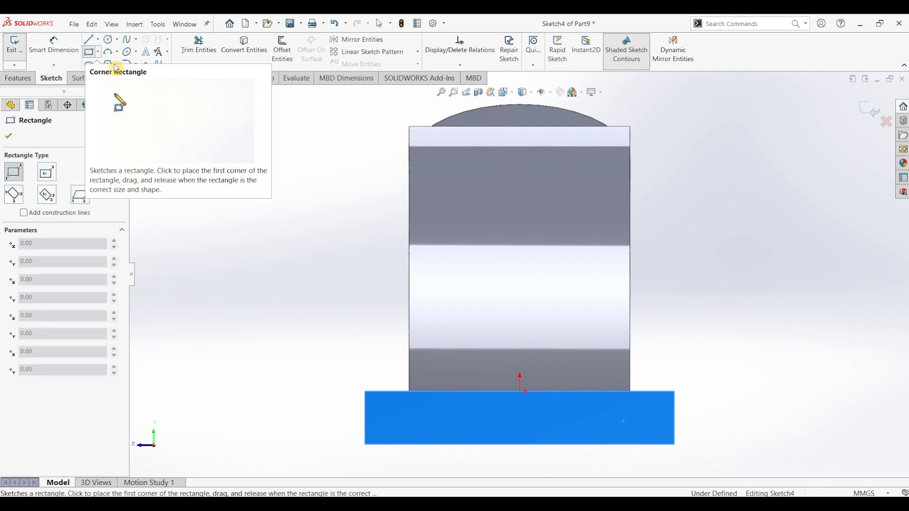
click(458, 445)
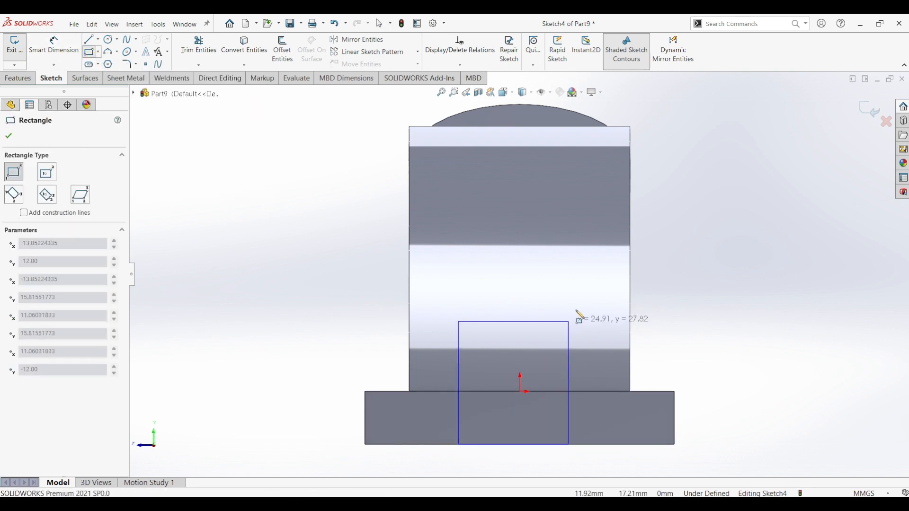
click(588, 294)
key(Escape)
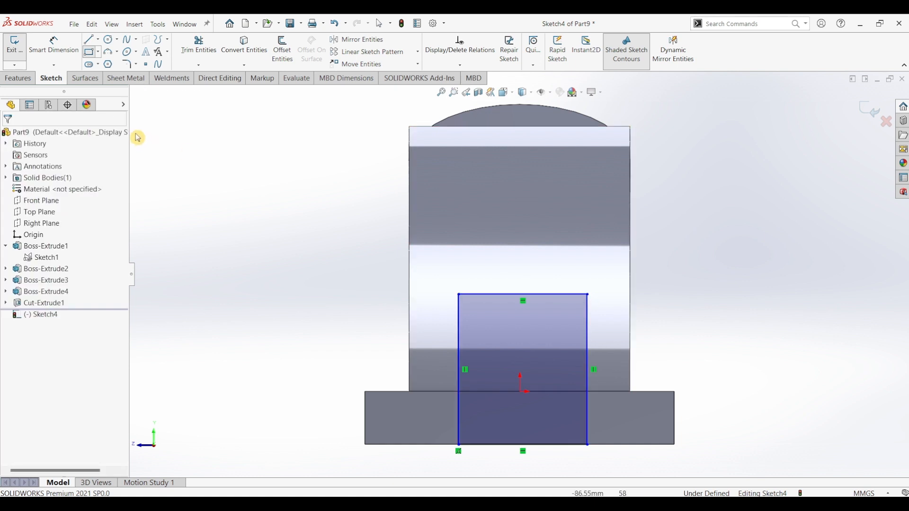
Dimension the rectangle's height and width as 30 mm each
click(54, 45)
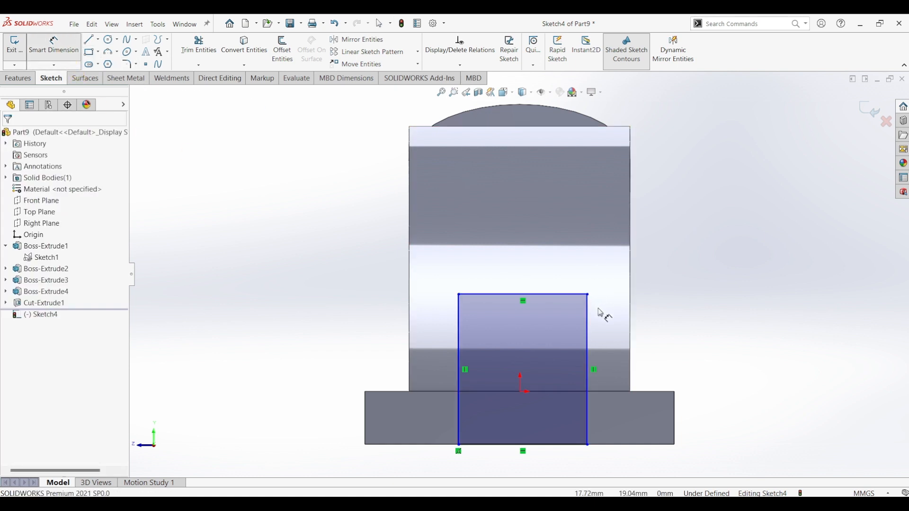
click(610, 341)
click(611, 354)
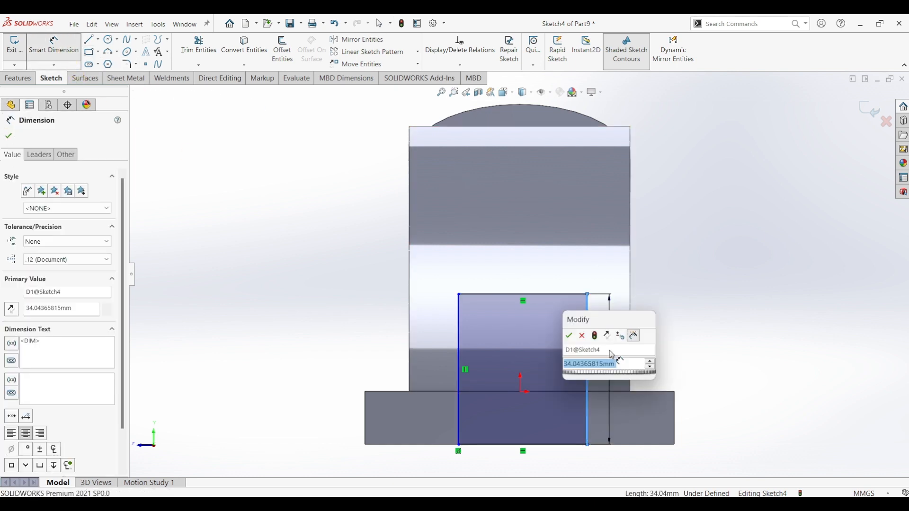
text(30)
key(Return)
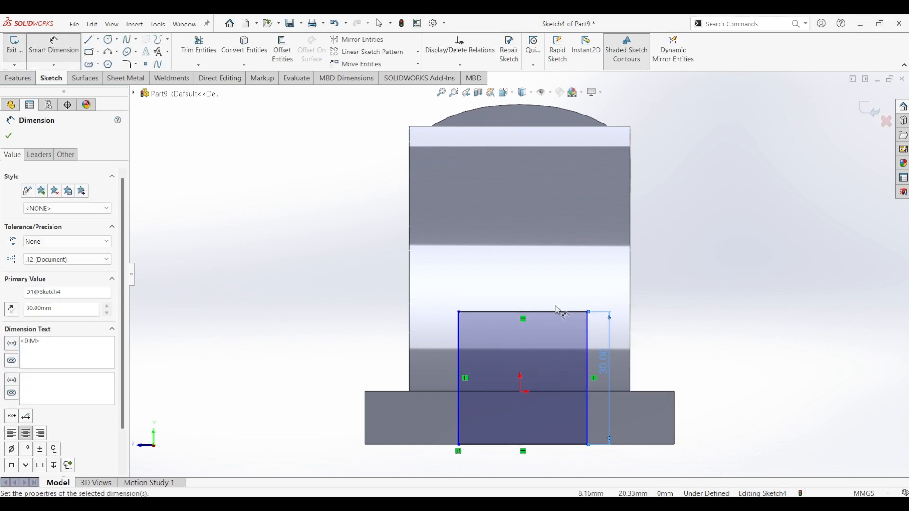
click(555, 313)
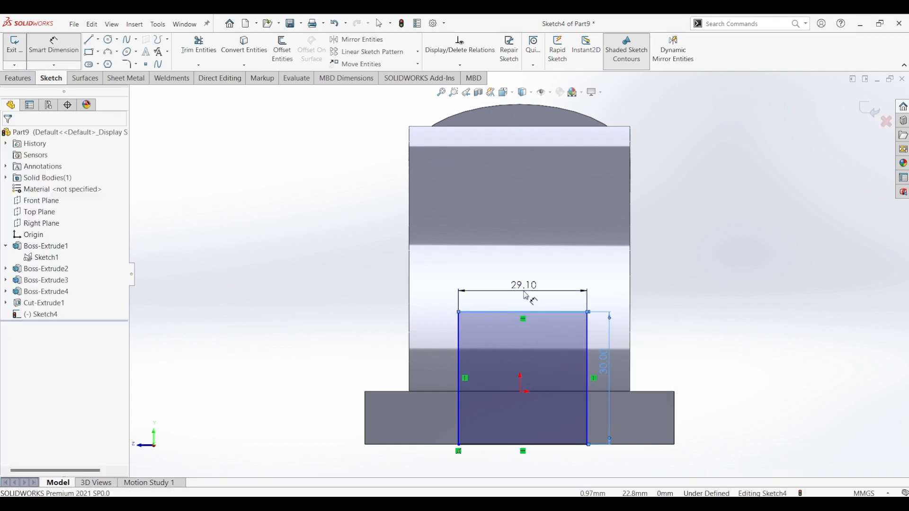
click(525, 297)
text(30)
key(Return)
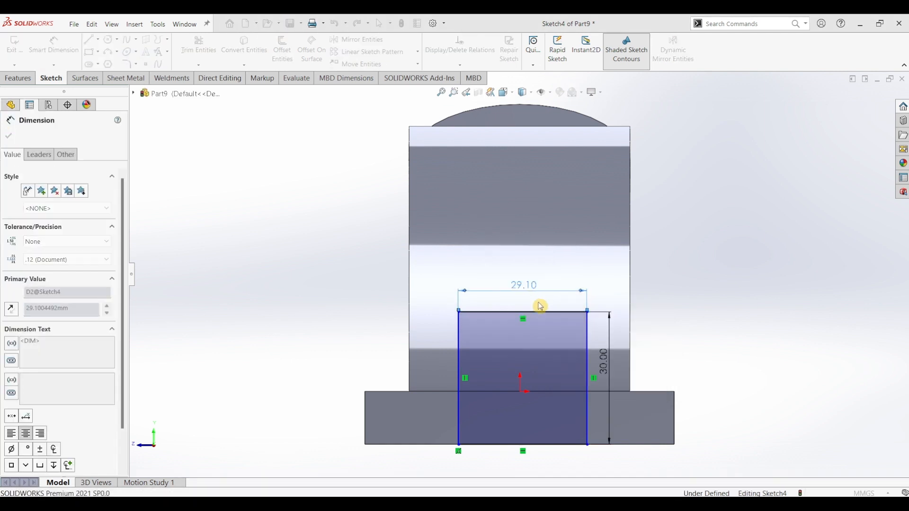
Centre the 30 mm square on the base by making its upper edge's midpoint vertical with the origin
click(524, 320)
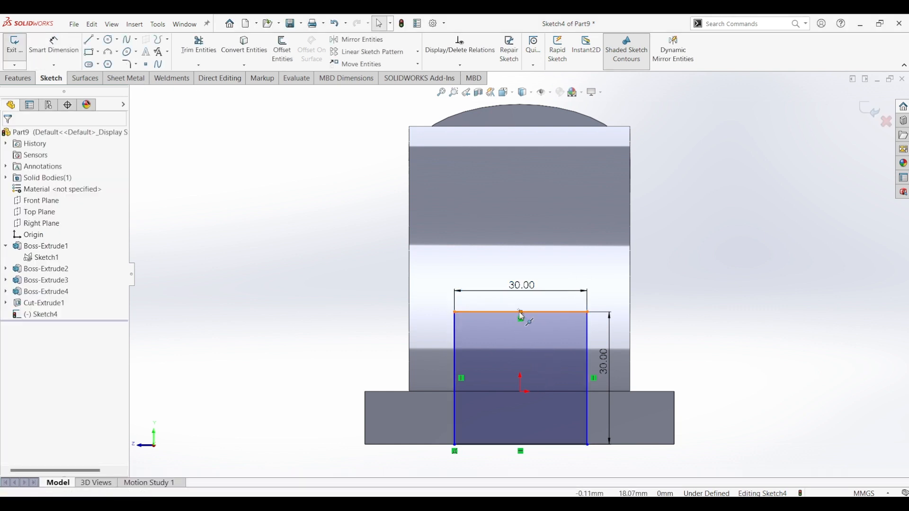
click(521, 313)
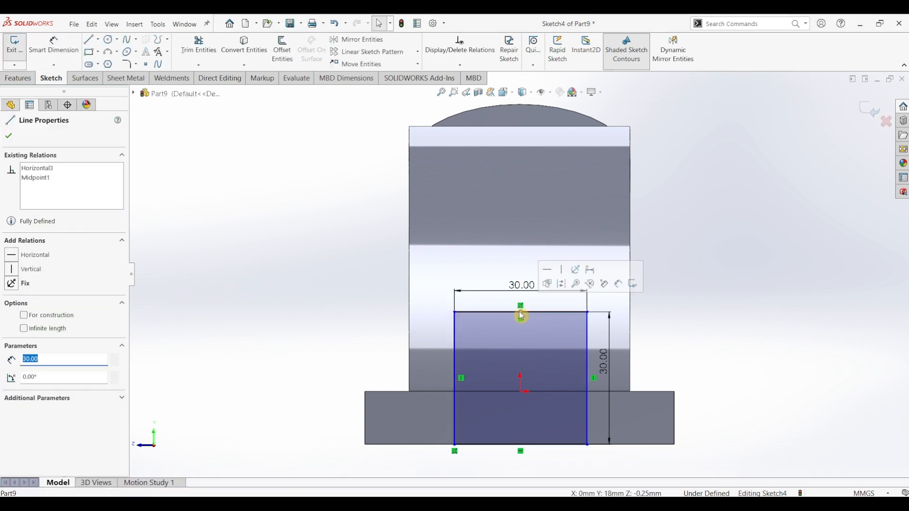
ctrl+click(520, 393)
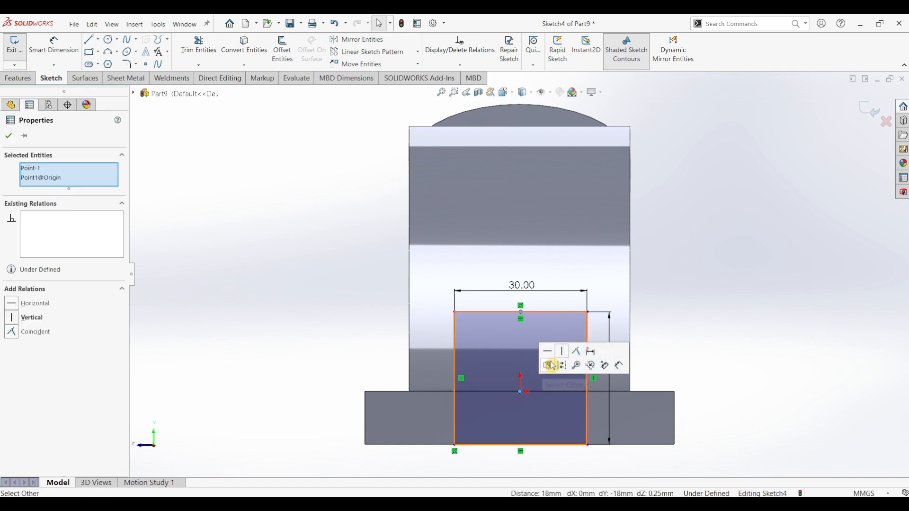
click(562, 351)
click(672, 355)
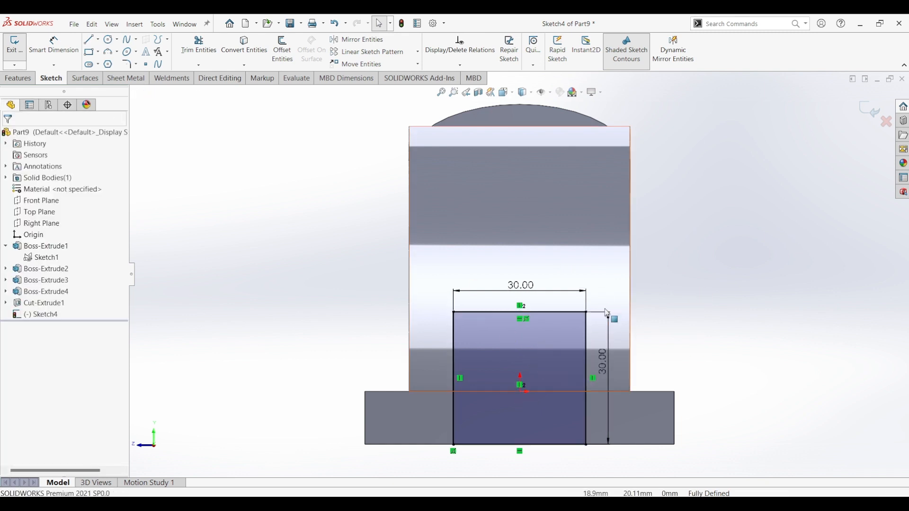
Cut the 30 mm square through the base and curved body with an Extruded Cut set to Through All
click(18, 78)
click(156, 46)
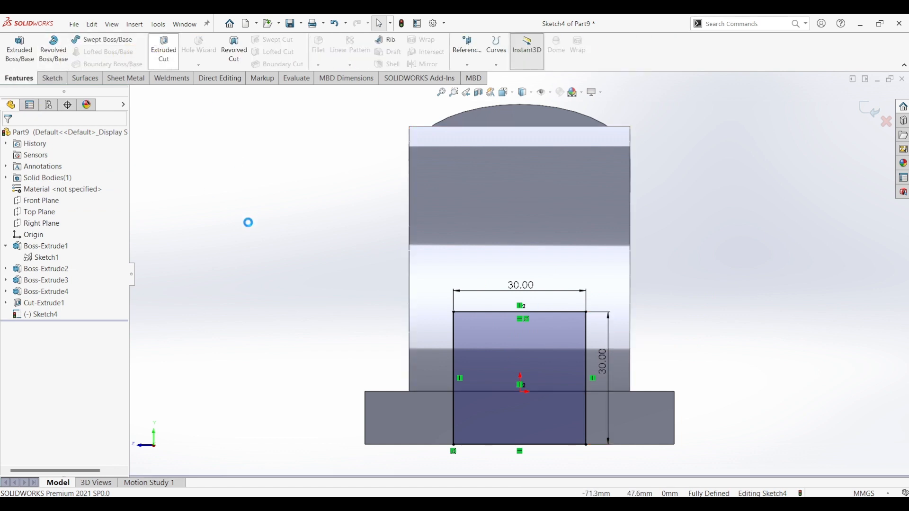
click(64, 202)
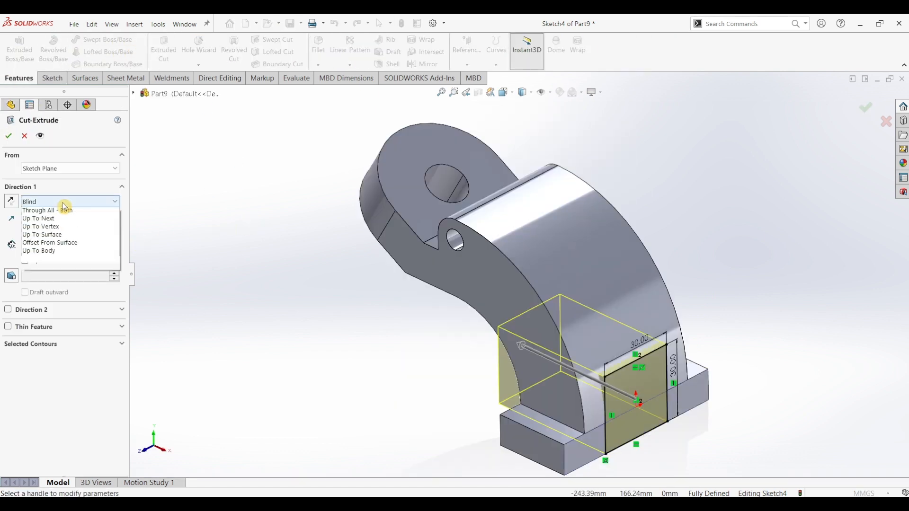
click(52, 210)
middle_drag(331, 389, 380, 327)
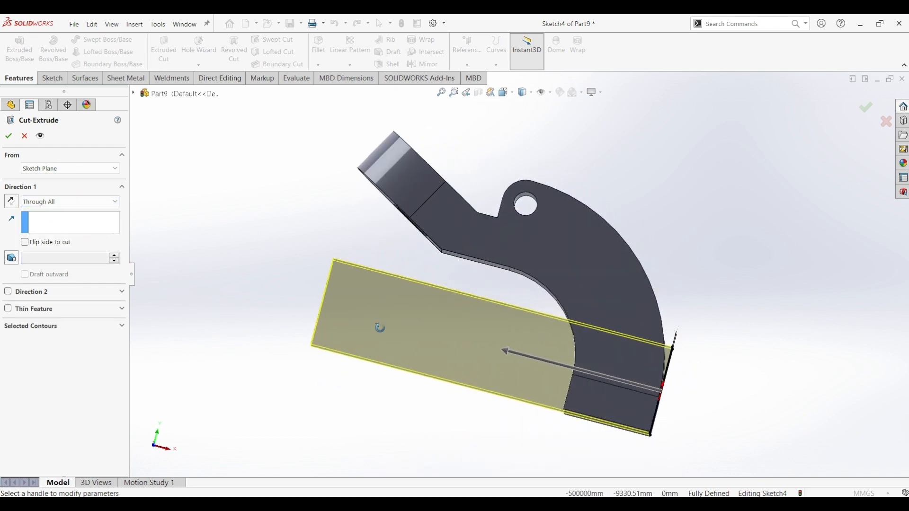
middle_drag(379, 328, 318, 371)
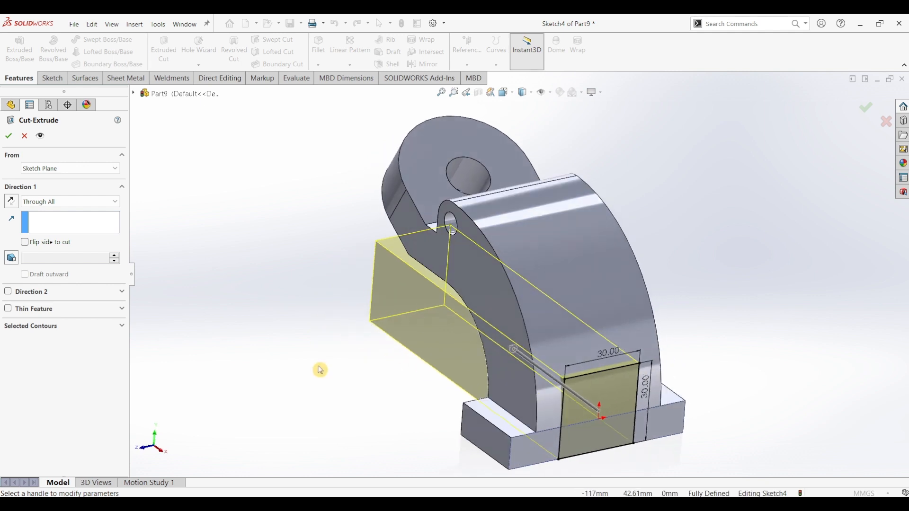
click(9, 136)
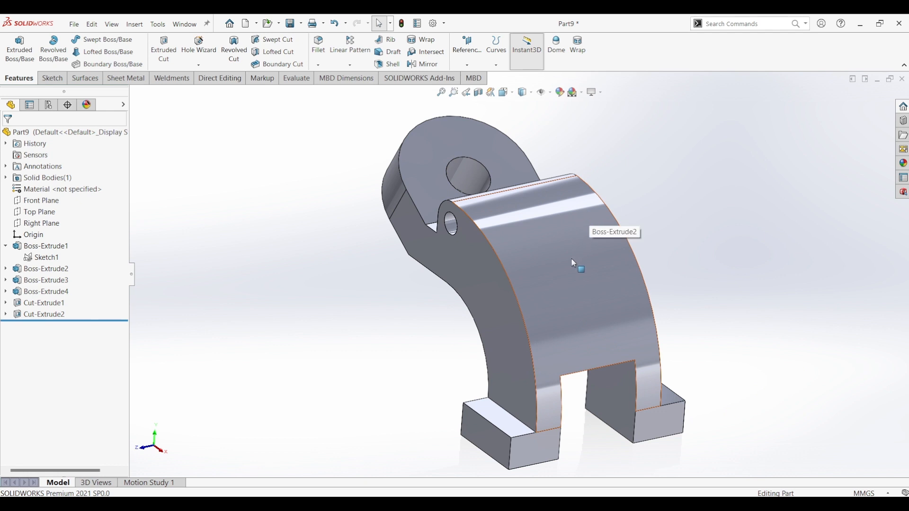
Start a sketch on the base's outer side face and draw a corner rectangle about 31 mm wide and 23 mm high over the curved body's upper part
click(678, 427)
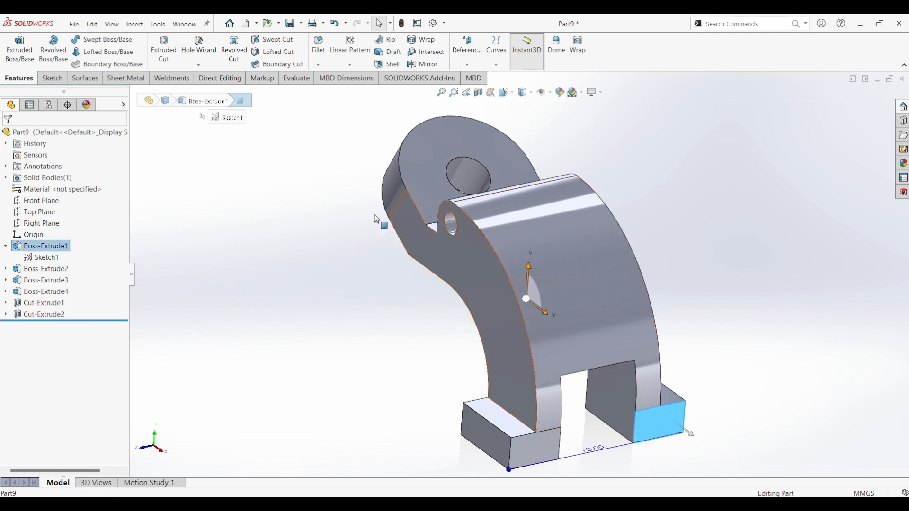
click(45, 81)
click(14, 47)
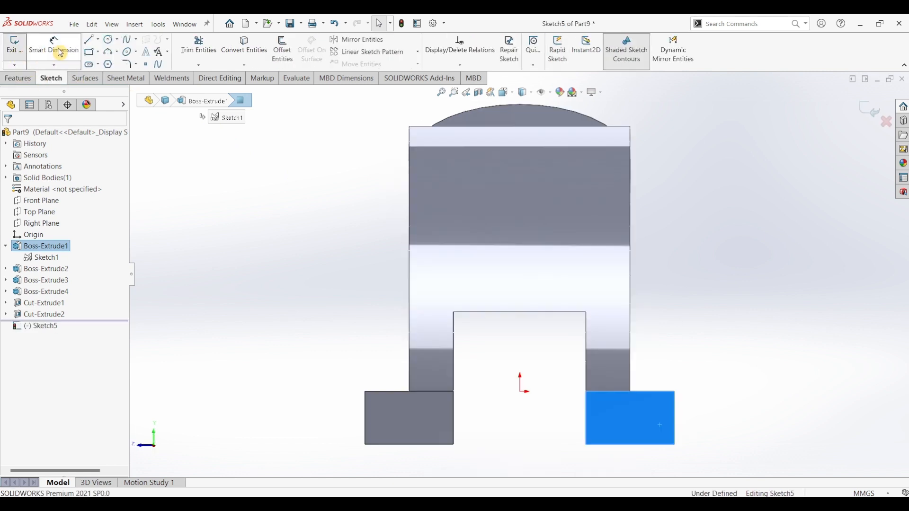
click(89, 52)
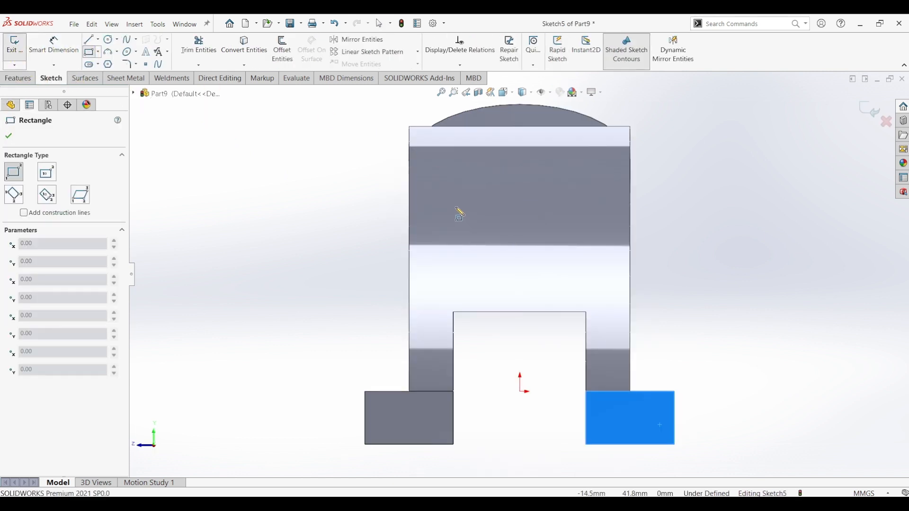
click(452, 206)
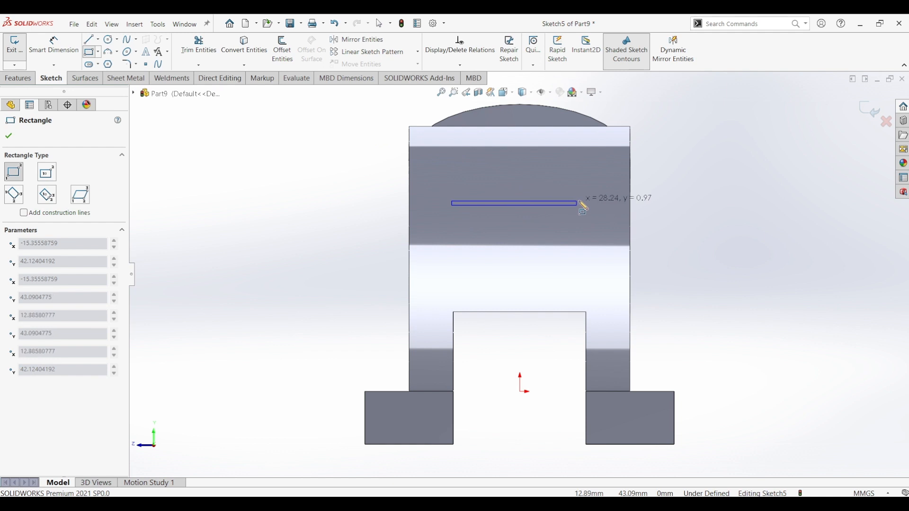
click(591, 105)
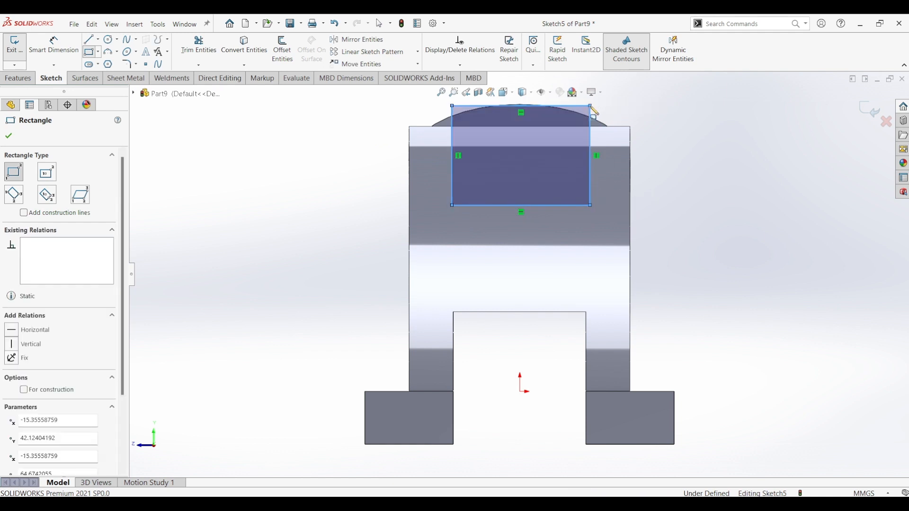
key(Escape)
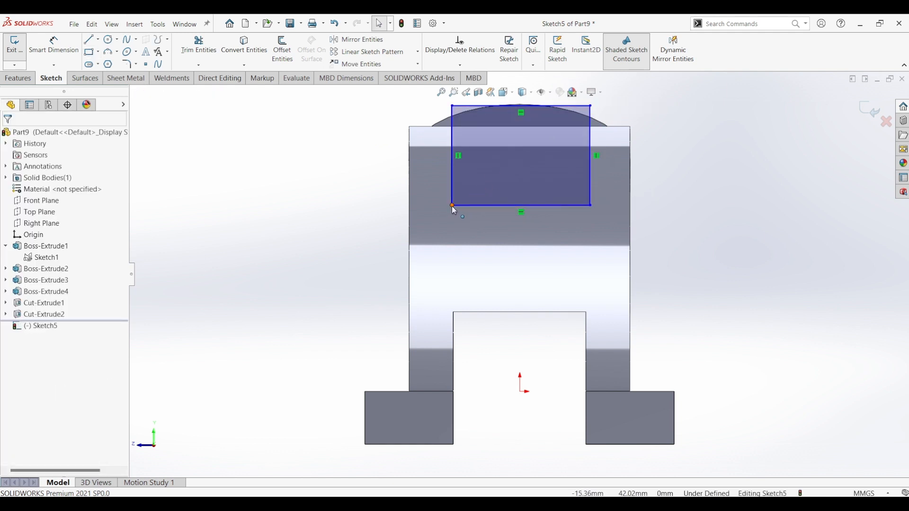
Add vertical relations aligning the rectangle's two lower corners with the upper corners of the square slot
click(453, 207)
ctrl+click(454, 313)
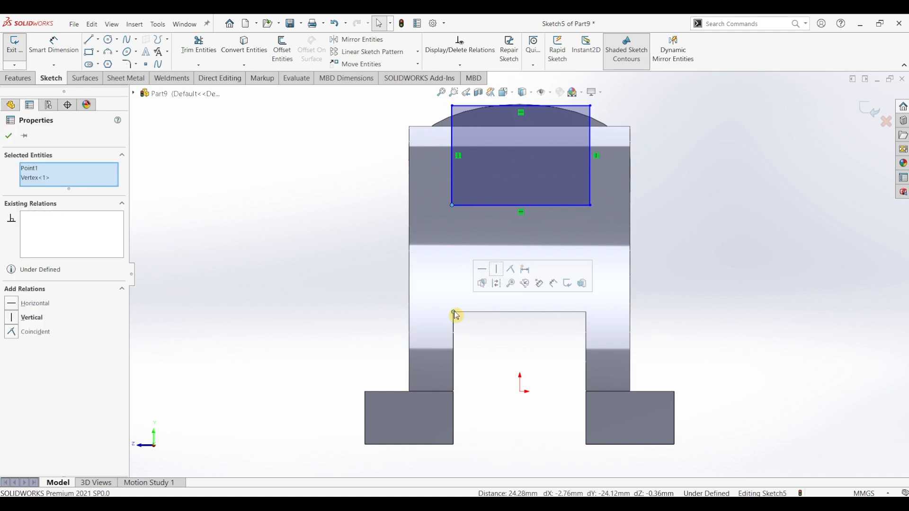
click(497, 269)
click(592, 205)
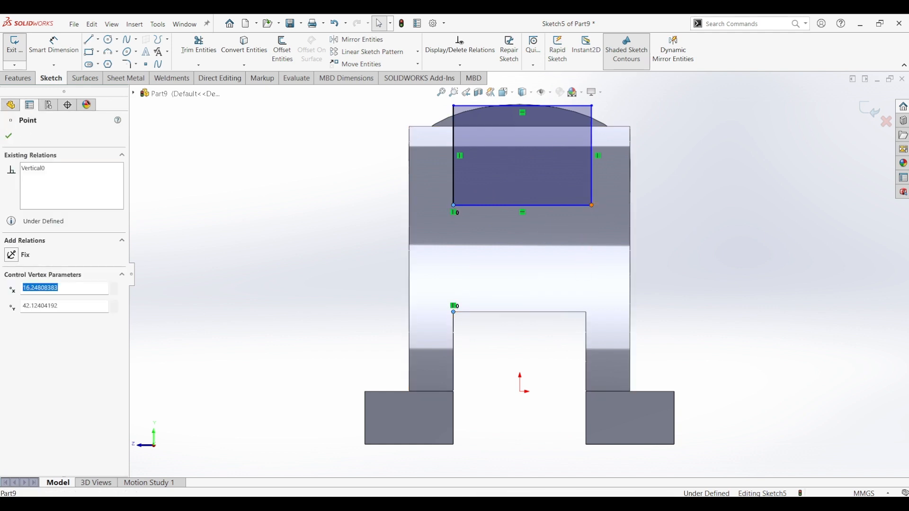
ctrl+click(587, 316)
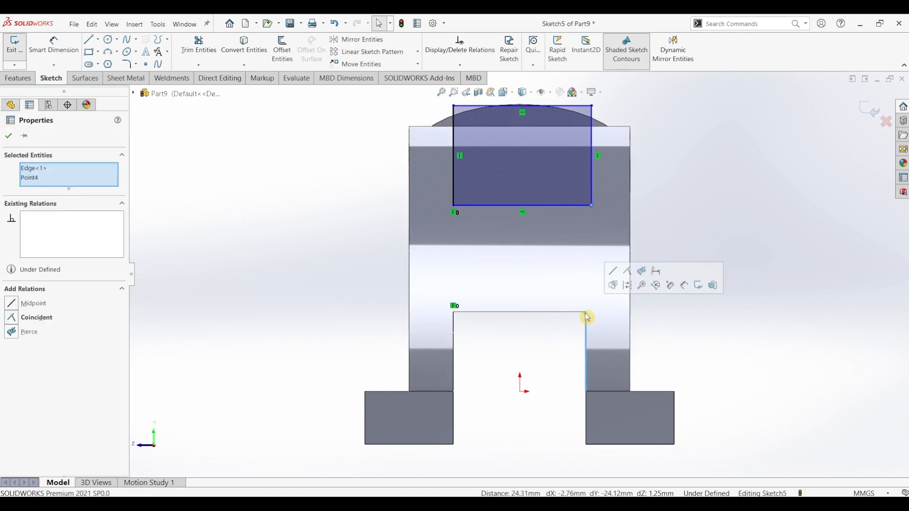
click(39, 169)
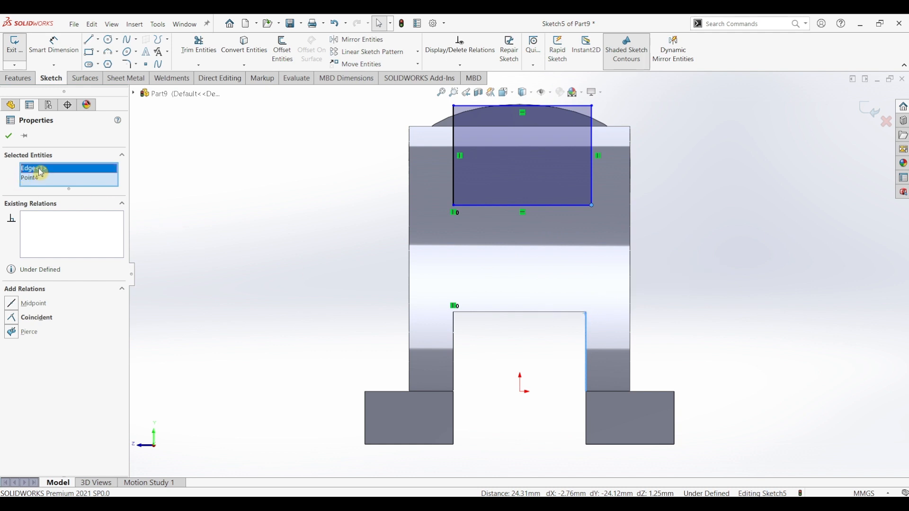
key(Delete)
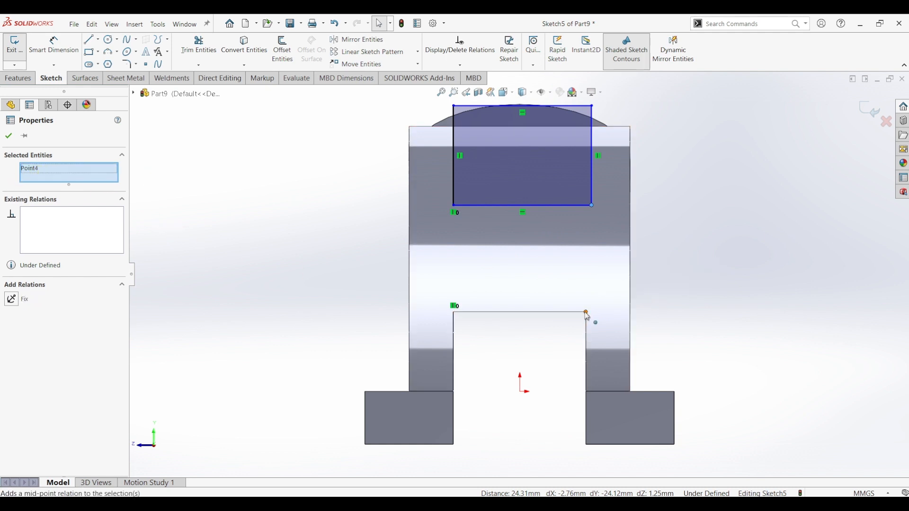
ctrl+click(586, 313)
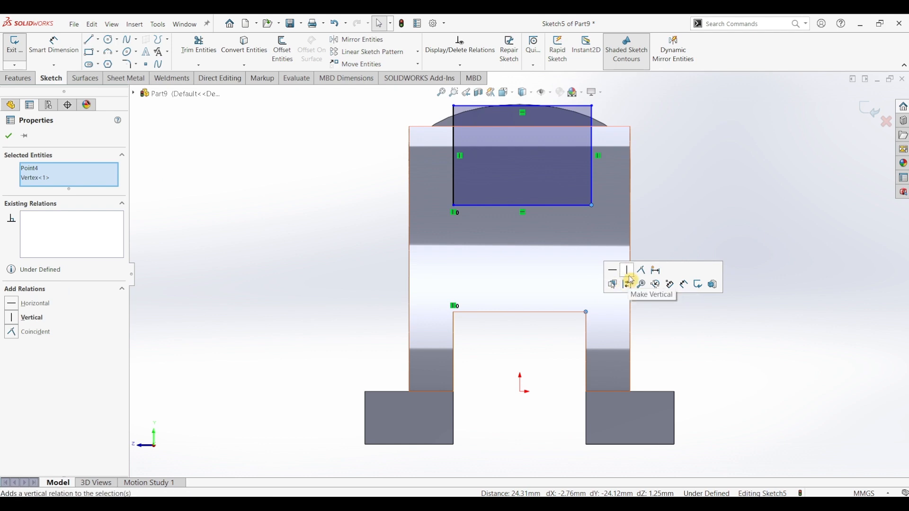
click(630, 274)
click(702, 203)
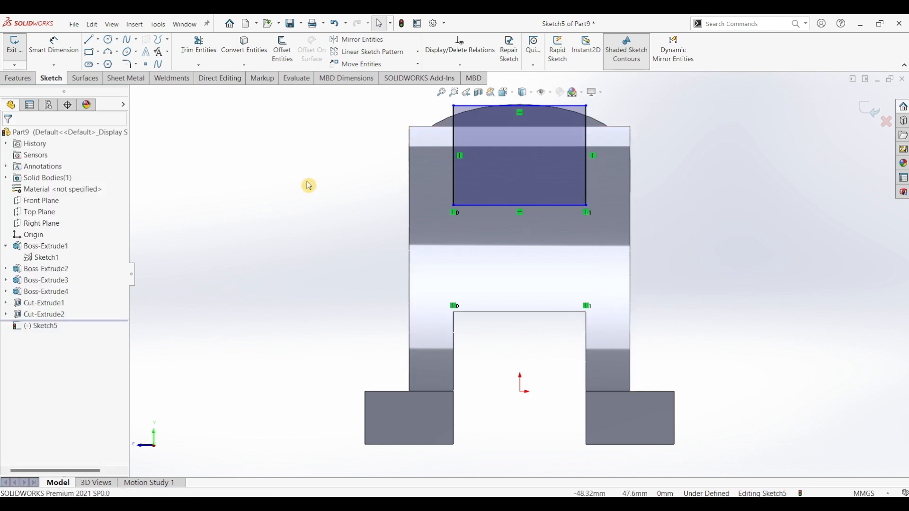
Check the Part No 98 PDF drawing for the upper cut's size and position, and return to the SOLIDWORKS sketch
key(alt+Tab)
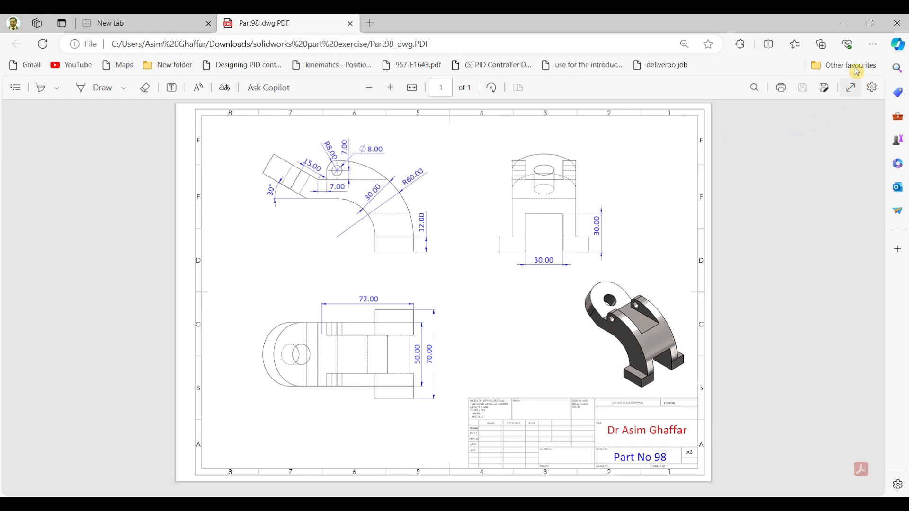
click(843, 23)
key(Escape)
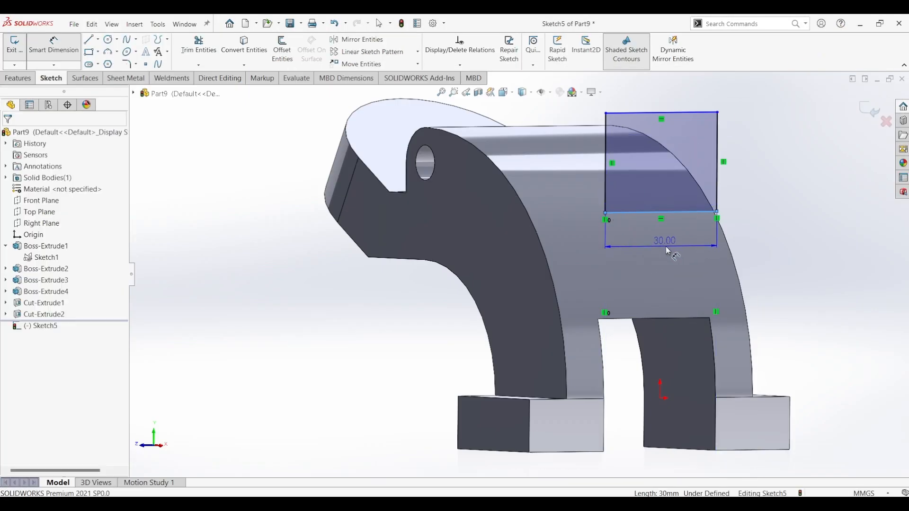
key(Escape)
Add a horizontal relation between the rectangle's lower corner and the notch vertex behind the small pivot hole
mouse_move(760, 262)
middle_down()
mouse_move(645, 270)
mouse_move(635, 286)
middle_up()
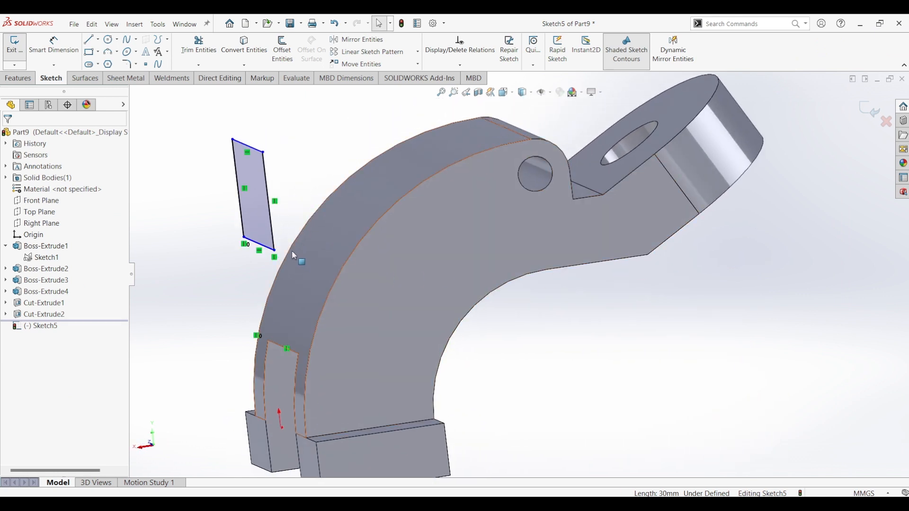
click(274, 250)
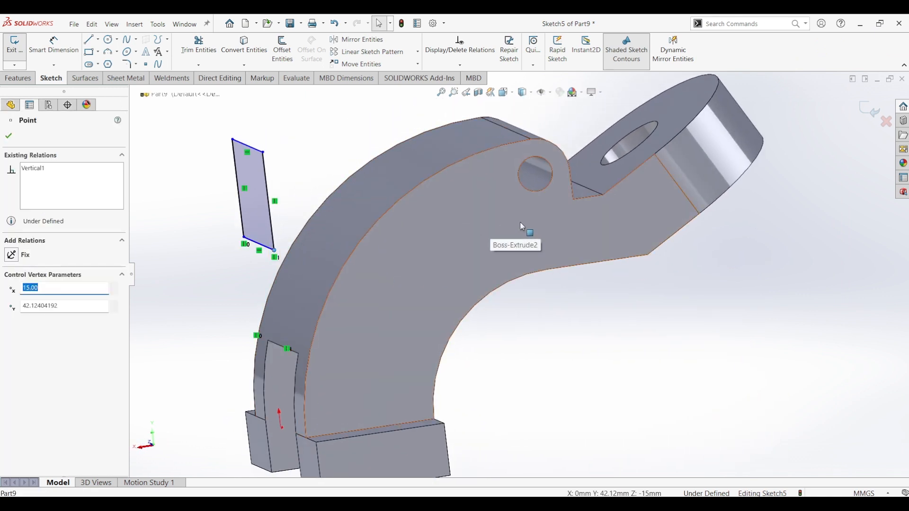
ctrl+click(574, 200)
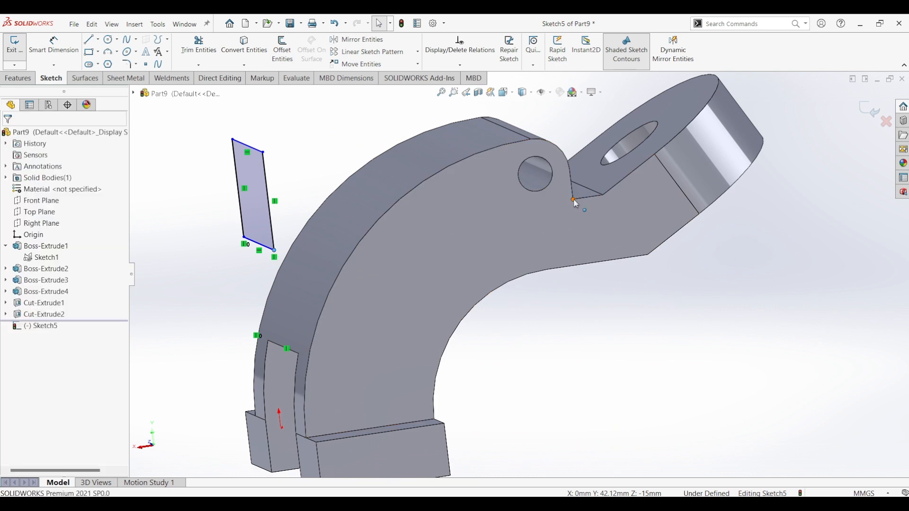
click(602, 161)
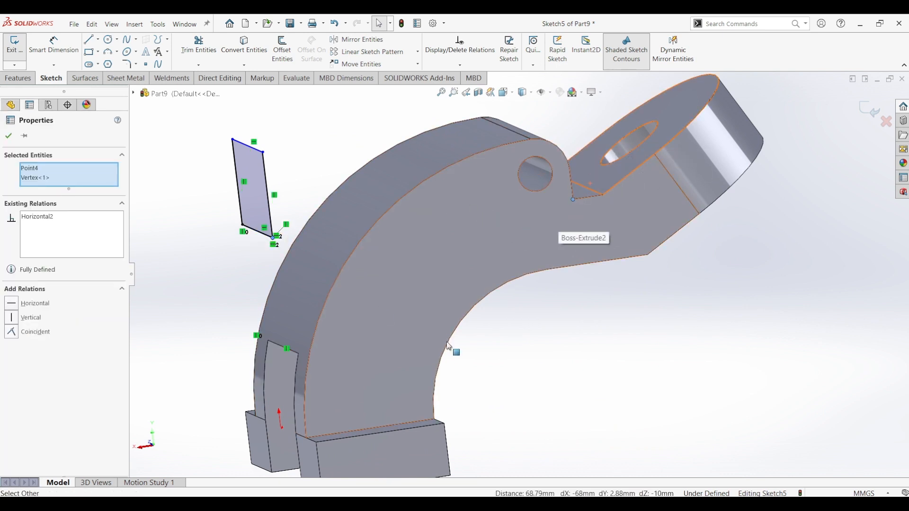
Move the rectangle's upper edge to just above the top of the curved body
middle_drag(481, 338, 556, 335)
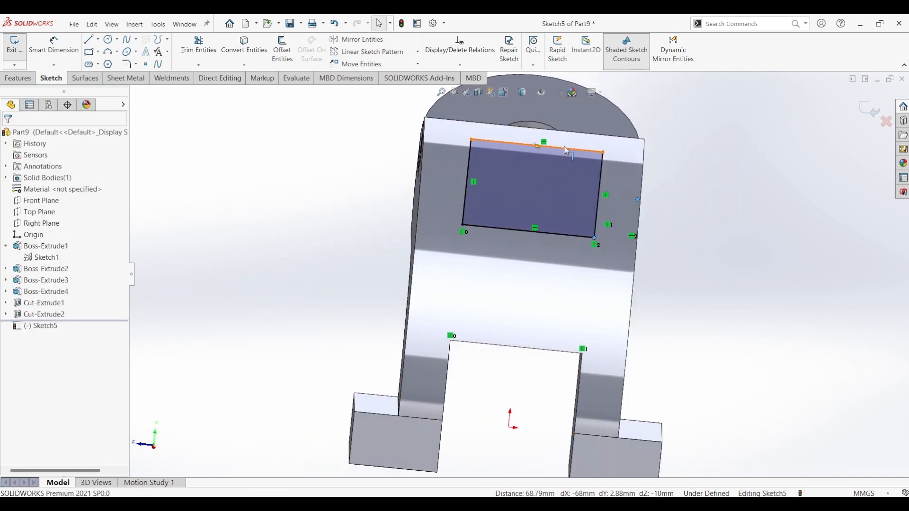
click(567, 135)
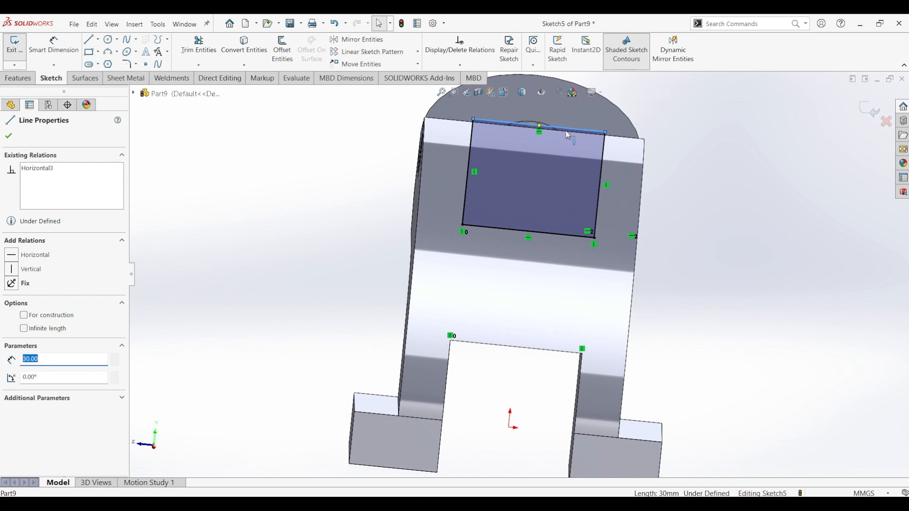
key(ctrl+8)
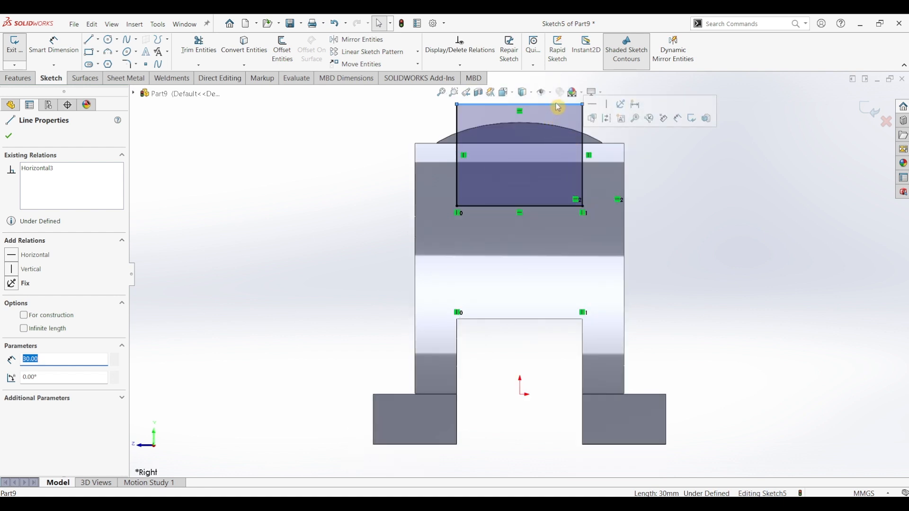
drag(554, 112, 550, 136)
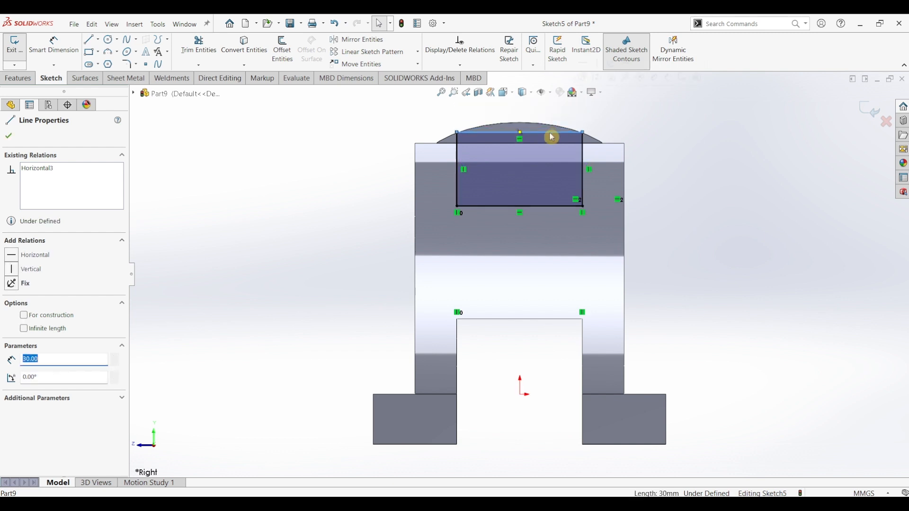
click(10, 137)
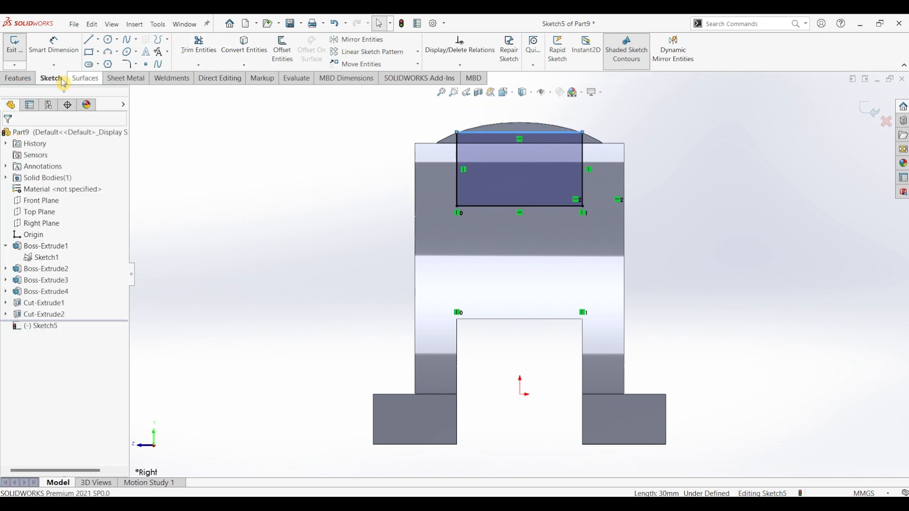
Cut-extrude the rectangle sketch as a blind cut 72 mm deep through the curved body's upper part, past the small pivot holes
click(21, 79)
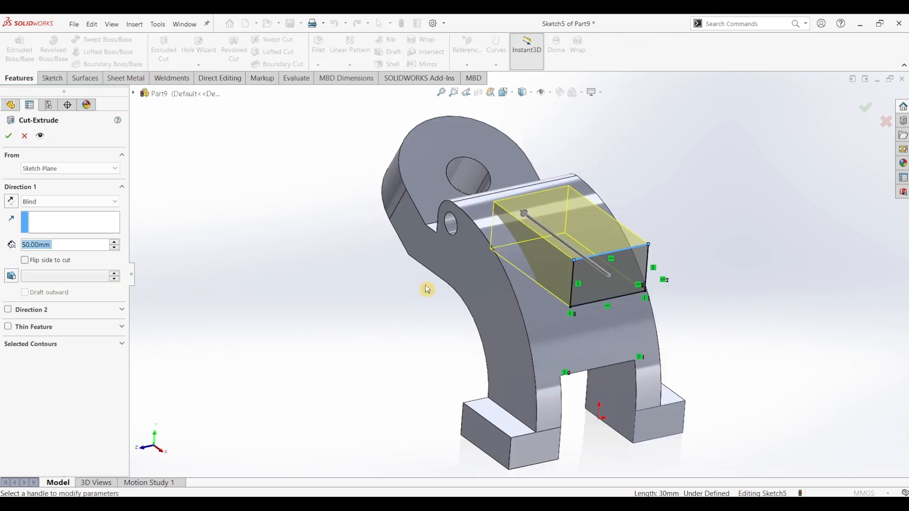
middle_drag(427, 290, 488, 275)
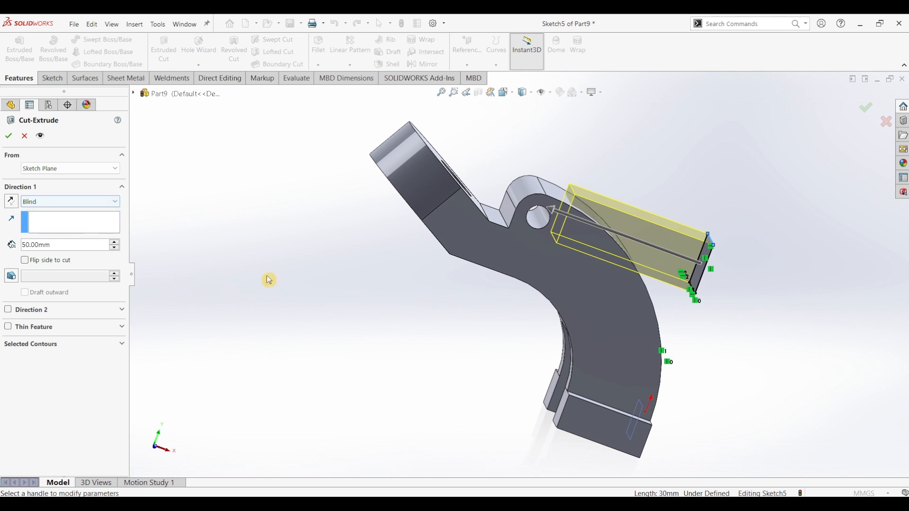
click(563, 217)
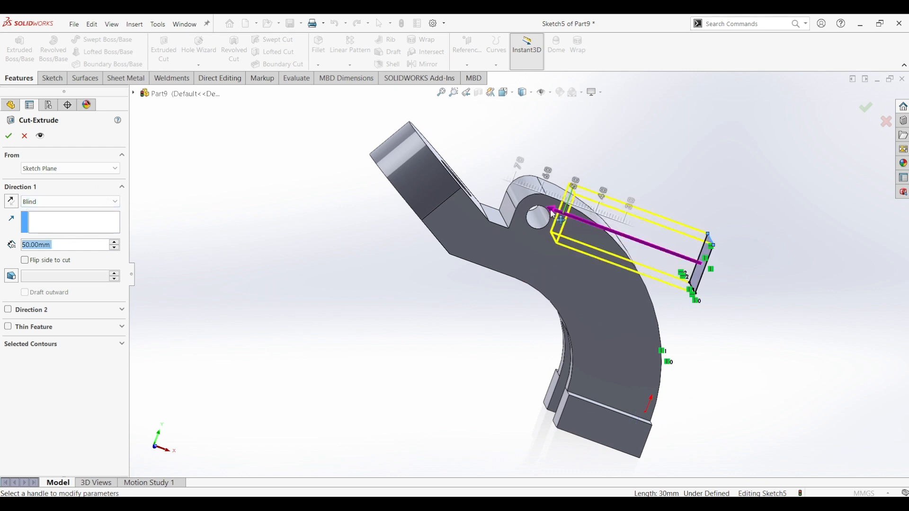
click(503, 199)
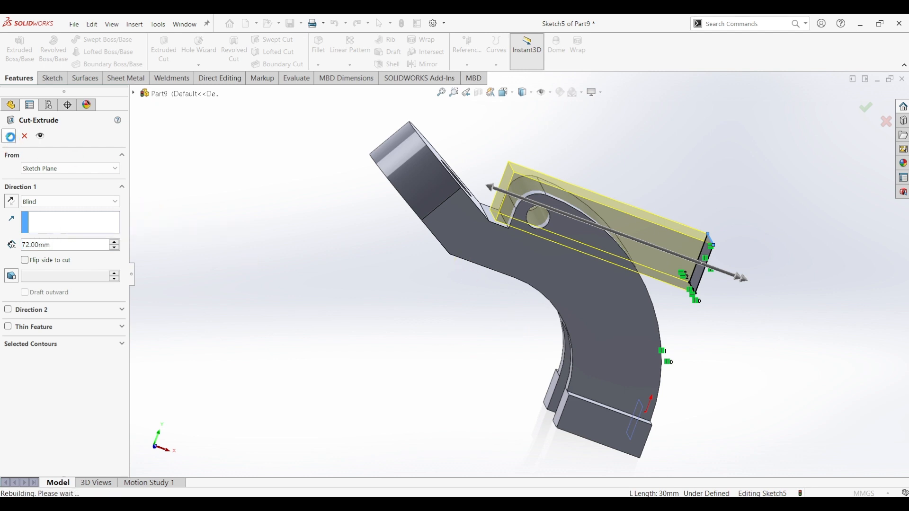
click(9, 136)
click(763, 271)
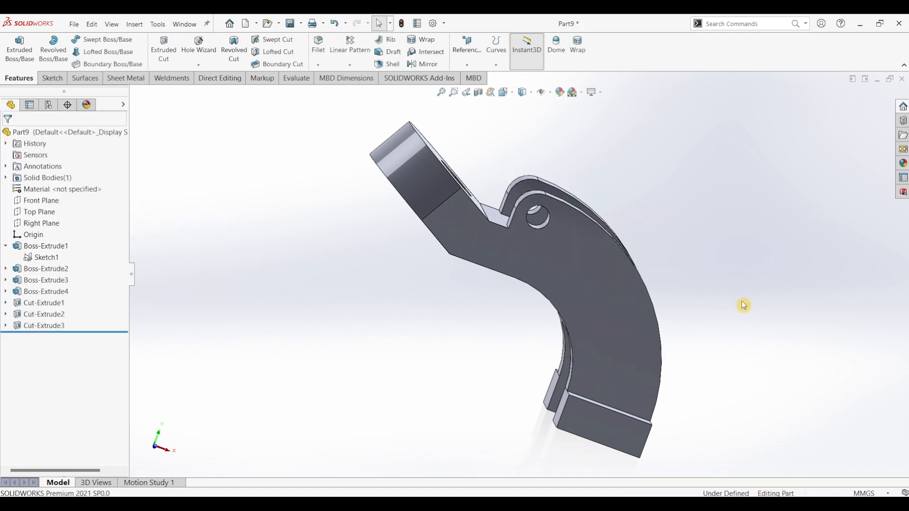
Apply the polished steel appearance from the Metal > Steel appearance library to the whole bracket
middle_drag(744, 304, 690, 304)
key(ctrl+7)
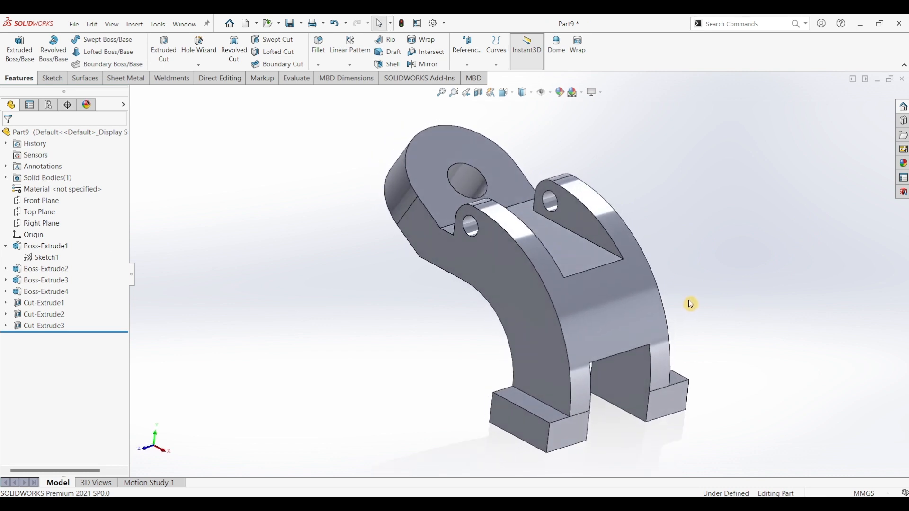
click(901, 162)
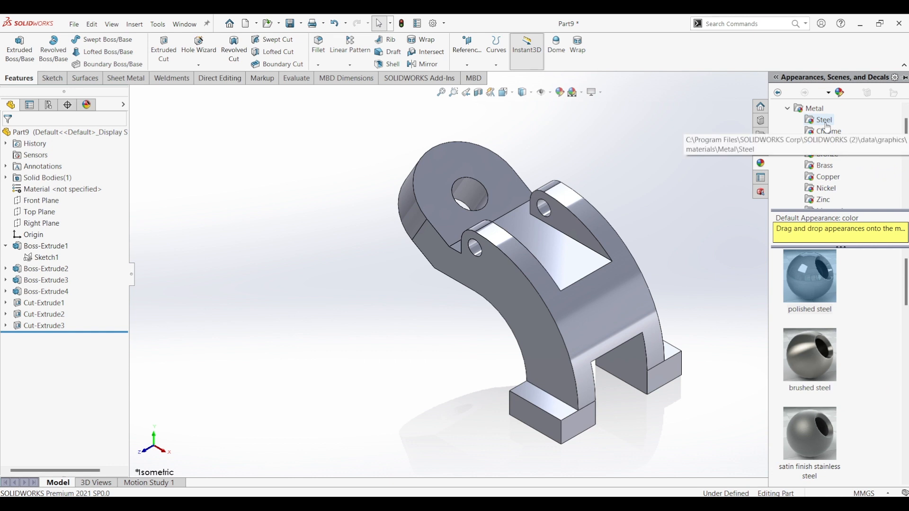
click(811, 283)
double_click(811, 283)
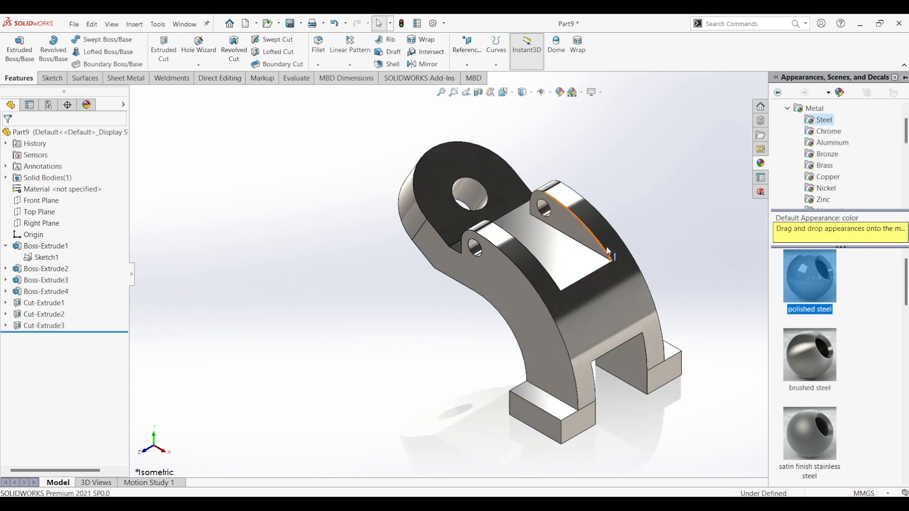